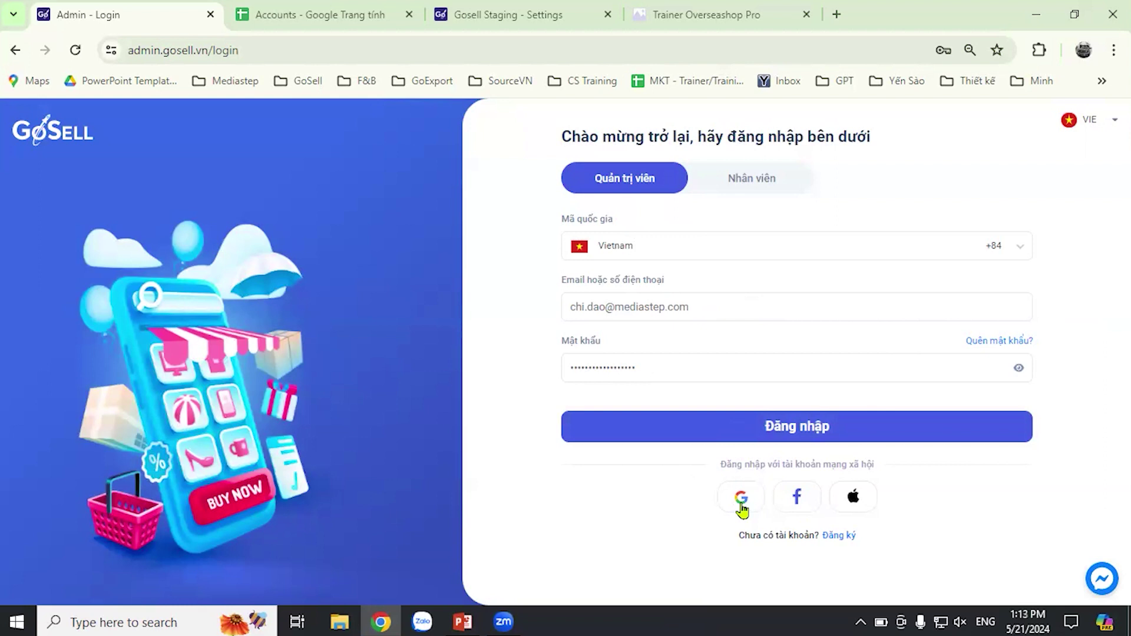
- Open the Apple ID sign-in window from the login page and close it
{"action": "left_click", "coordinate": [853, 498]}
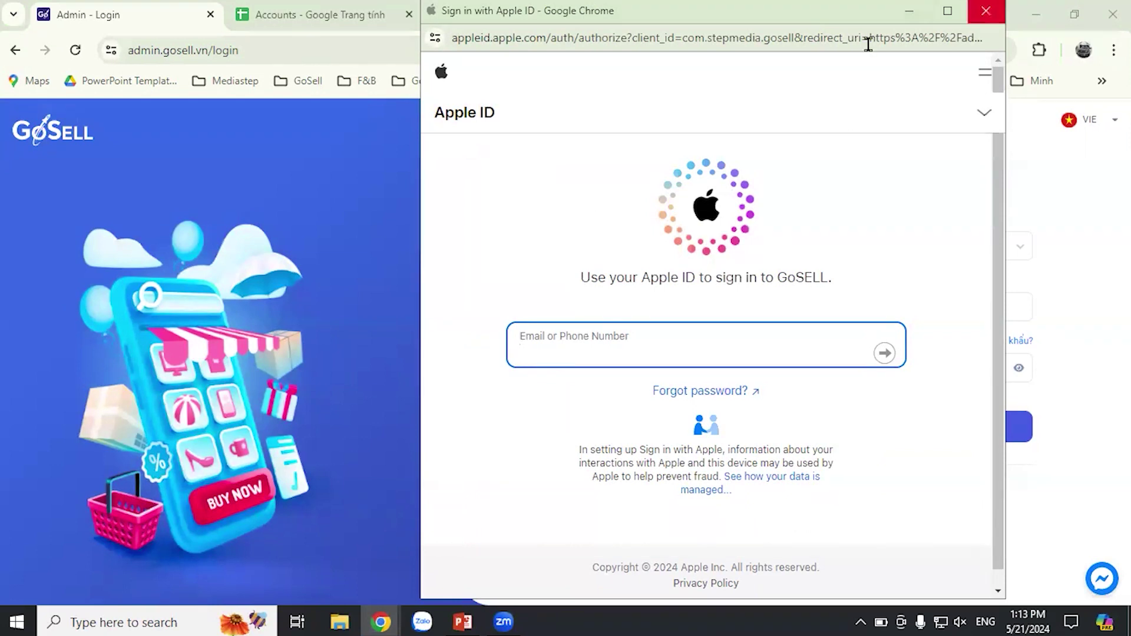
{"action": "key", "text": "ctrl+w"}
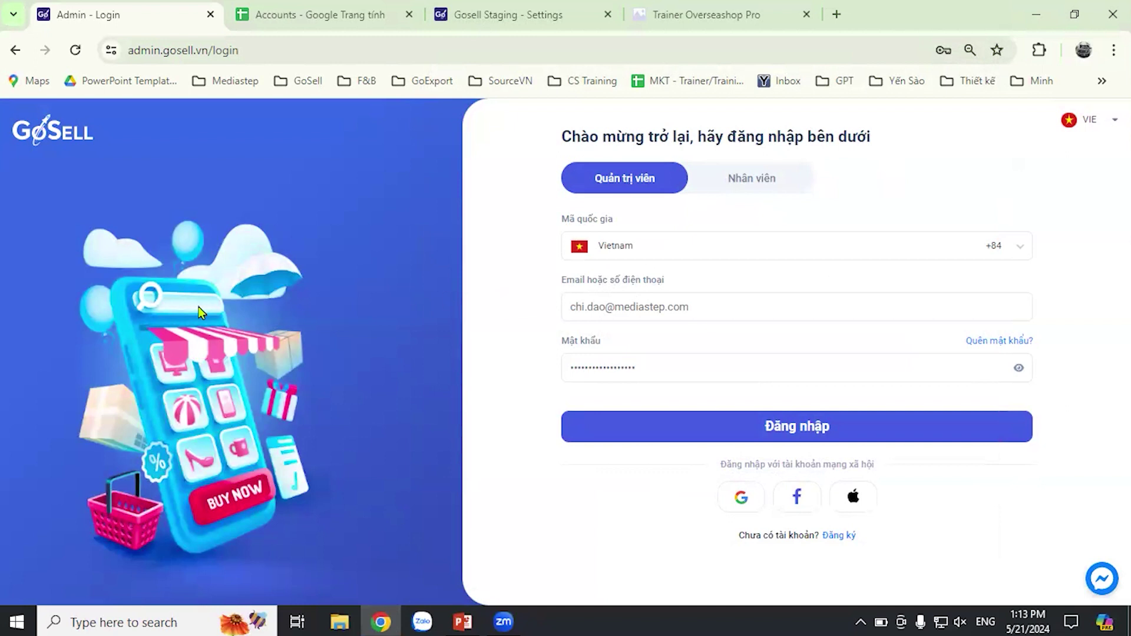
- Log in to the admin with the prefilled administrator credentials and review the home page's setup checklist
{"action": "left_click", "coordinate": [769, 436]}
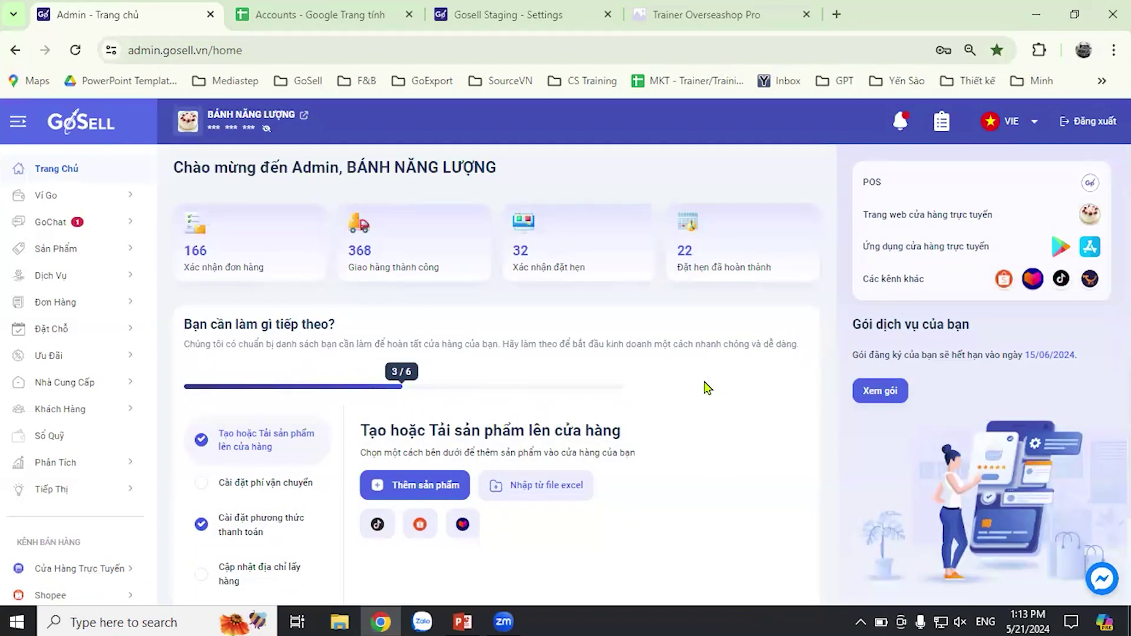
{"action": "scroll", "coordinate": [745, 384], "scroll_direction": "down", "scroll_amount": 2}
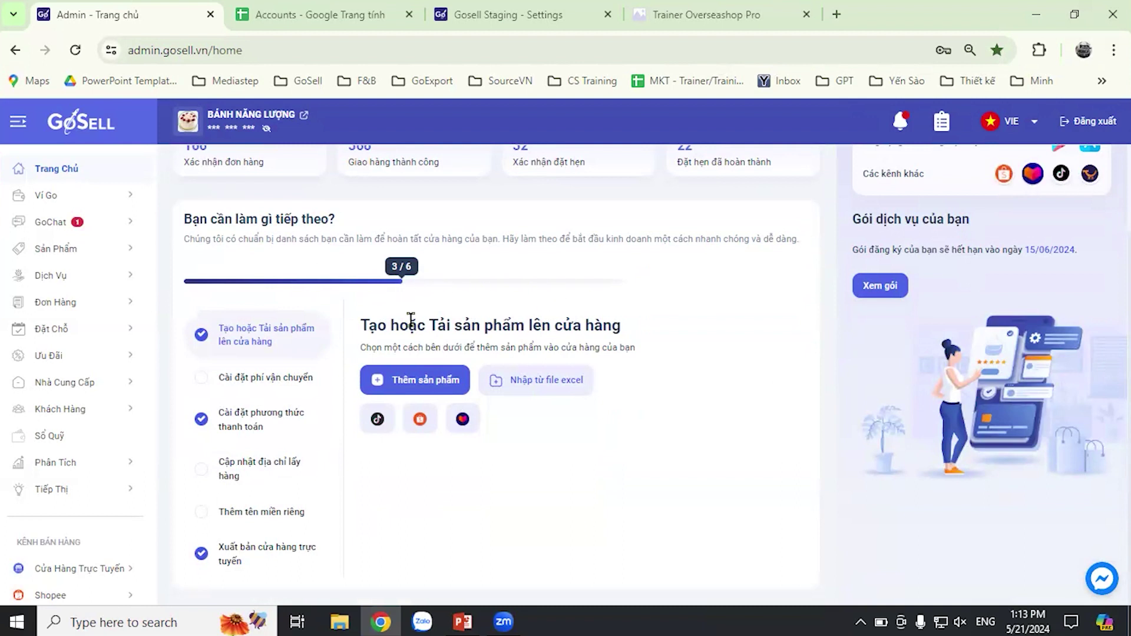
{"action": "scroll", "coordinate": [295, 485], "scroll_direction": "up", "scroll_amount": 2}
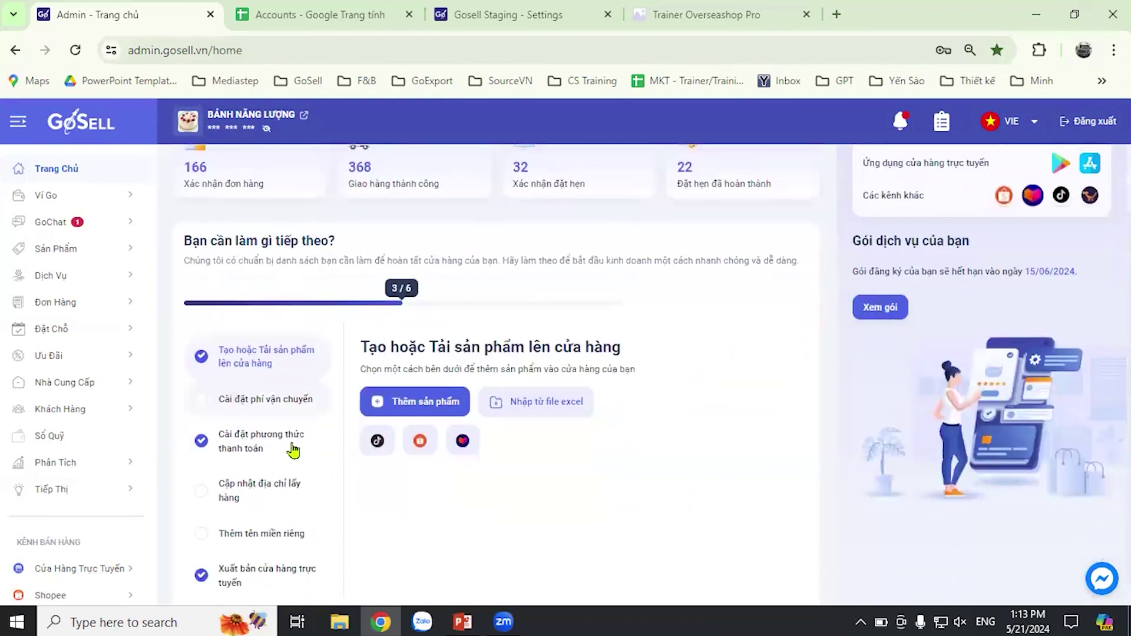
{"action": "scroll", "coordinate": [296, 447], "scroll_direction": "down", "scroll_amount": 2}
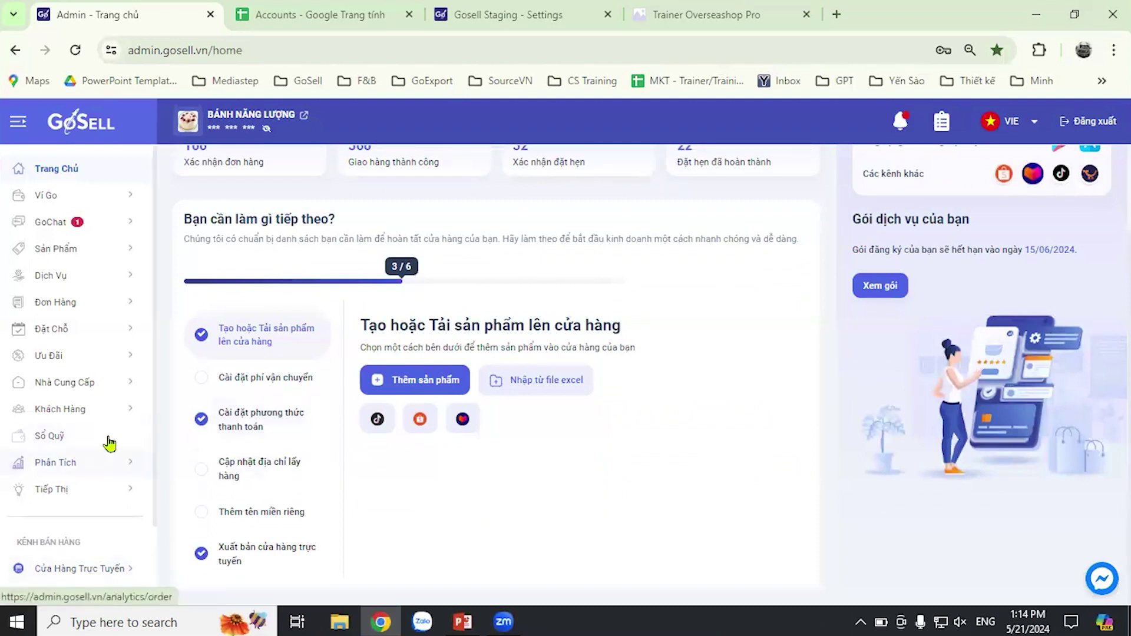
- Open the Cài Đặt page and examine the service packages, account information and available settings and sales channels
{"action": "scroll", "coordinate": [112, 413], "scroll_direction": "down", "scroll_amount": 2}
{"action": "left_click", "coordinate": [46, 581]}
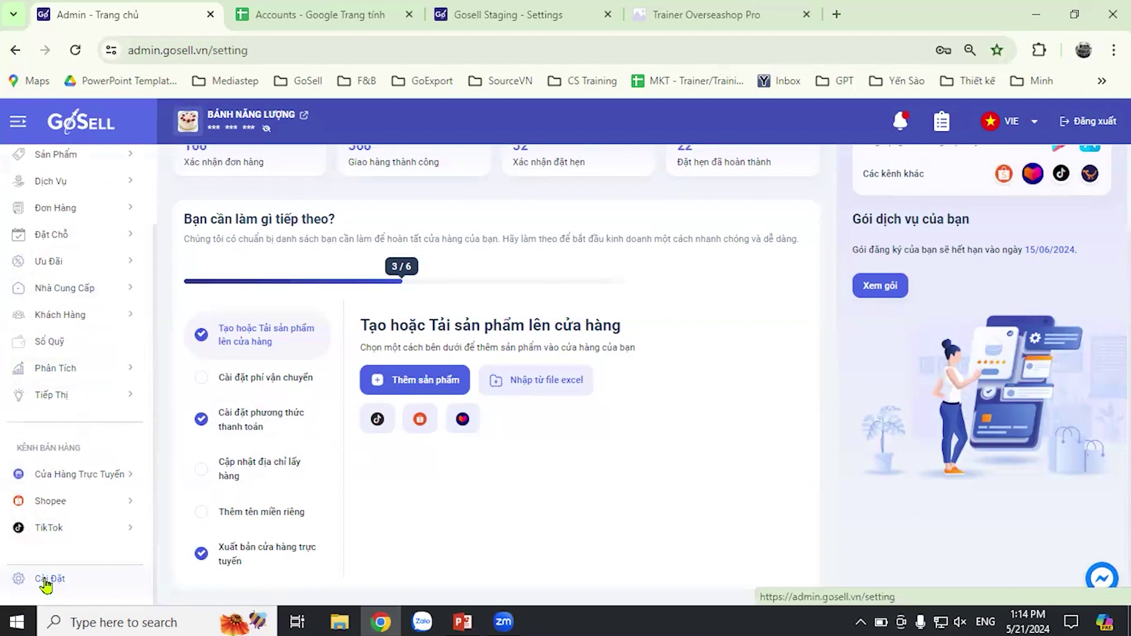
{"action": "scroll", "coordinate": [95, 488], "scroll_direction": "down", "scroll_amount": 2}
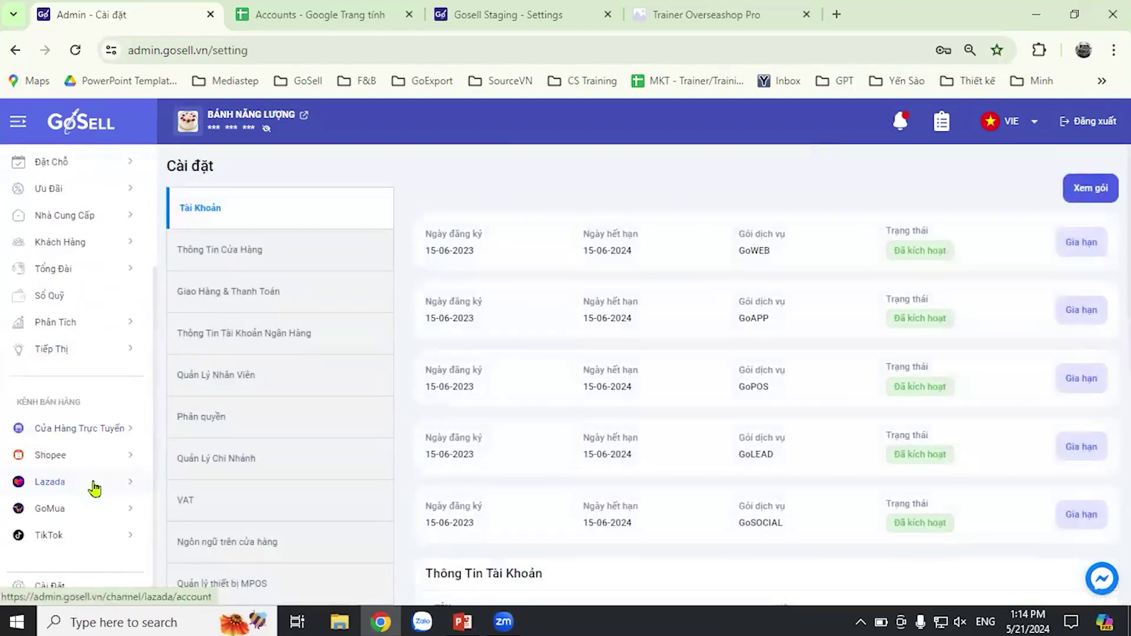
{"action": "scroll", "coordinate": [320, 394], "scroll_direction": "down", "scroll_amount": 3}
{"action": "scroll", "coordinate": [337, 400], "scroll_direction": "up", "scroll_amount": 3}
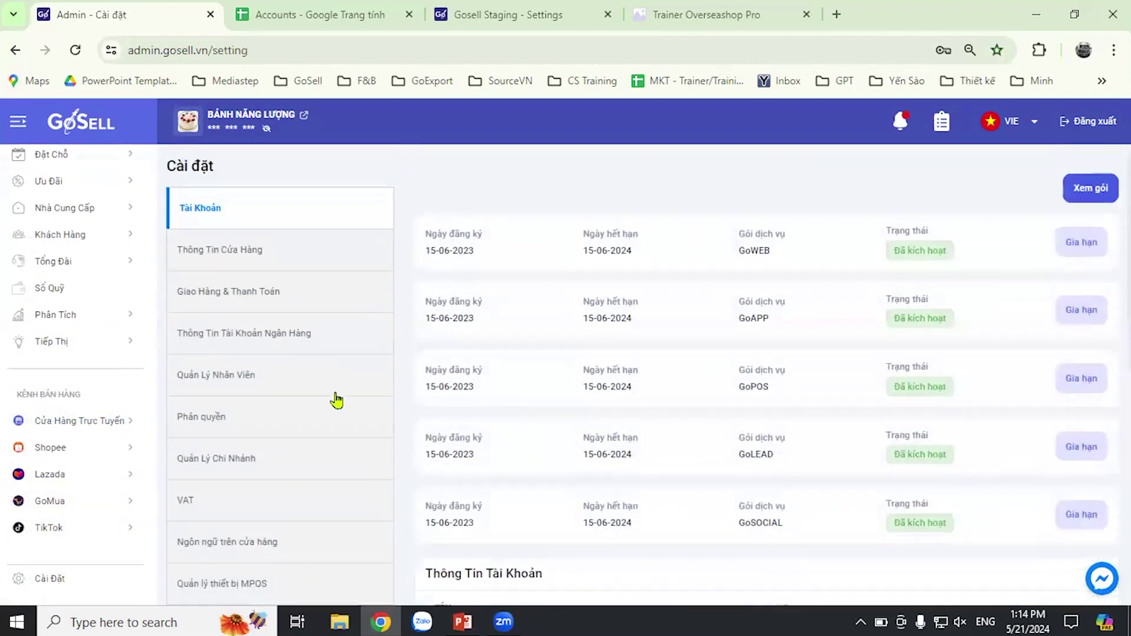
{"action": "scroll", "coordinate": [353, 366], "scroll_direction": "down", "scroll_amount": 2}
{"action": "scroll", "coordinate": [316, 384], "scroll_direction": "up", "scroll_amount": 2}
{"action": "scroll", "coordinate": [374, 329], "scroll_direction": "down", "scroll_amount": 1}
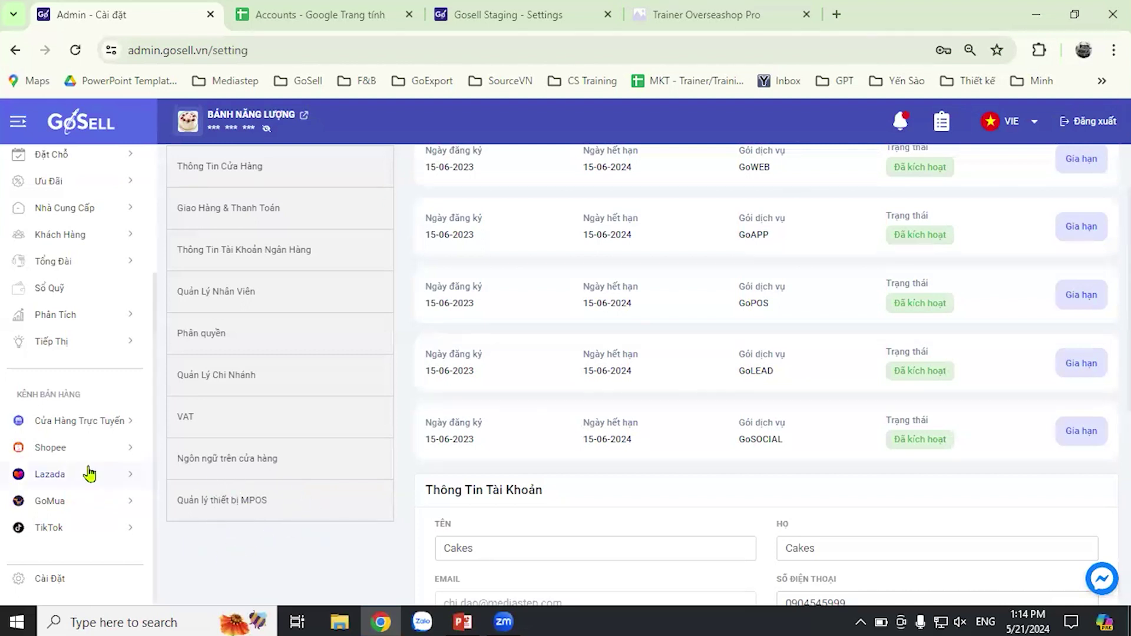
{"action": "scroll", "coordinate": [83, 454], "scroll_direction": "up", "scroll_amount": 3}
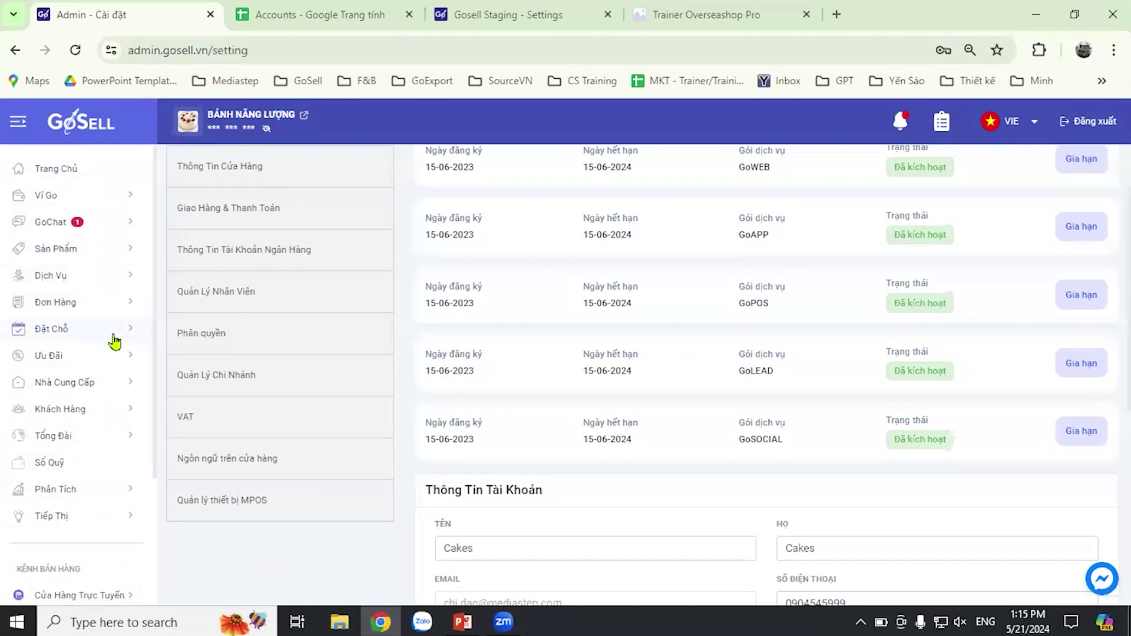
{"action": "scroll", "coordinate": [112, 354], "scroll_direction": "down", "scroll_amount": 3}
{"action": "scroll", "coordinate": [362, 358], "scroll_direction": "up", "scroll_amount": 2}
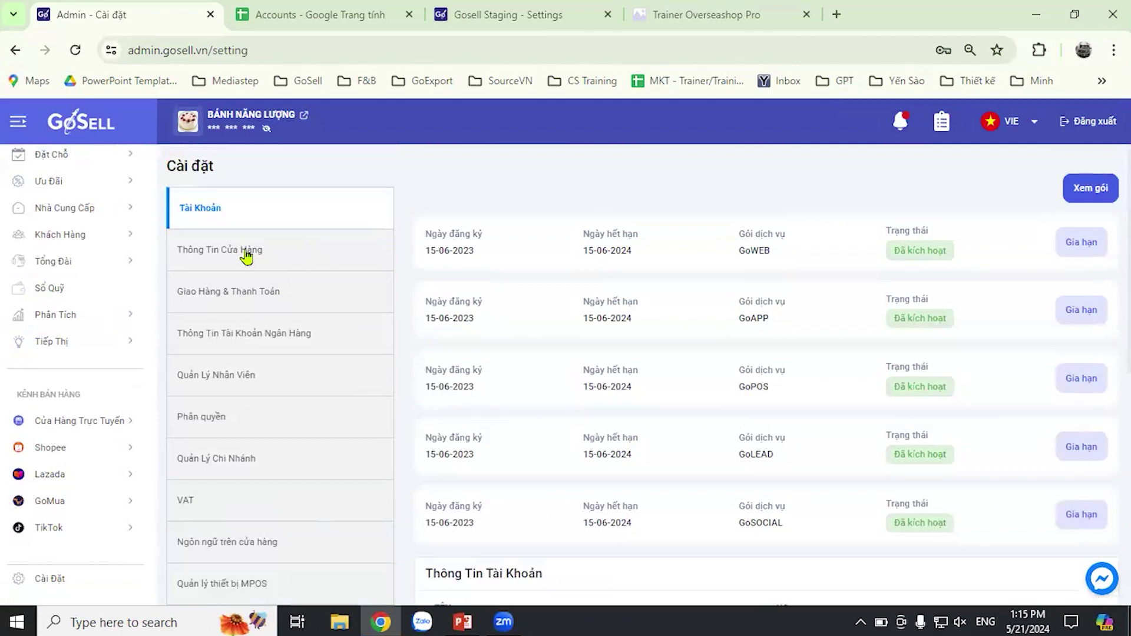
- Open the Thông Tin Cửa Hàng settings and review the store's general information
{"action": "left_click", "coordinate": [246, 255]}
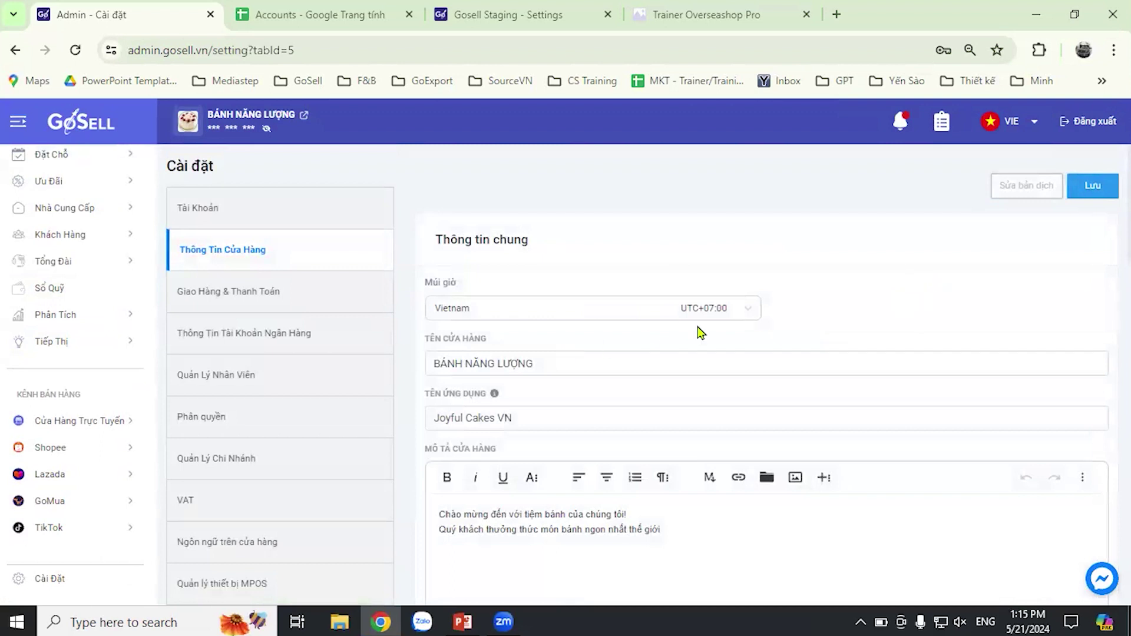
{"action": "scroll", "coordinate": [872, 356], "scroll_direction": "down", "scroll_amount": 4}
{"action": "scroll", "coordinate": [835, 419], "scroll_direction": "up", "scroll_amount": 4}
{"action": "scroll", "coordinate": [75, 192], "scroll_direction": "up", "scroll_amount": 3}
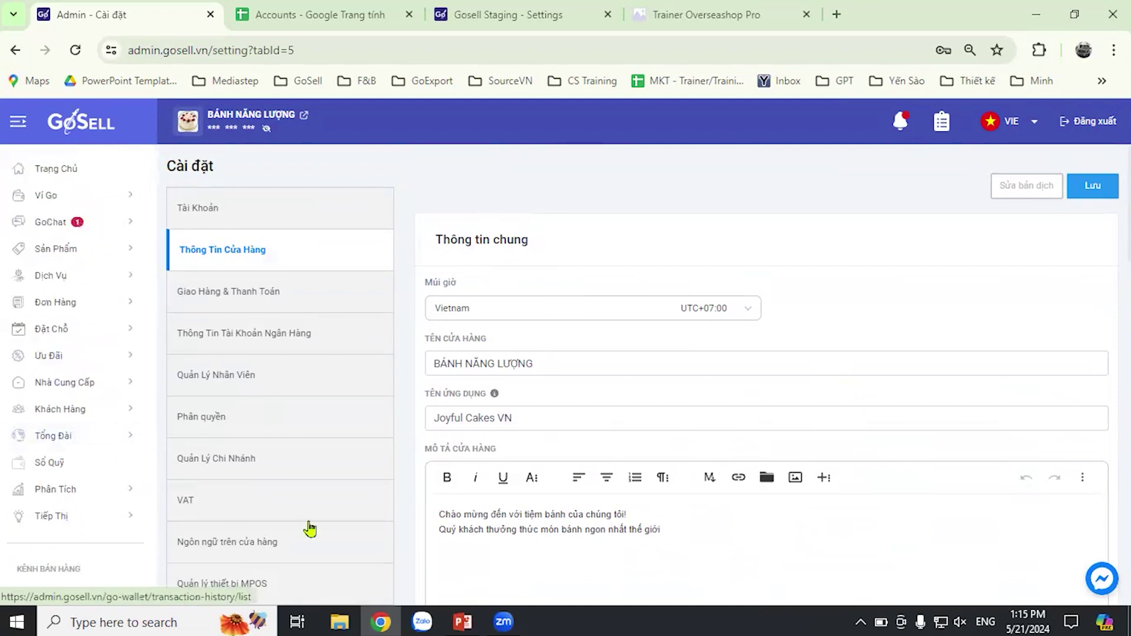
- Check the Nội dung chính slide in PowerPoint and return to the Chrome admin's Trang Chủ page
{"action": "key", "text": "alt+Tab"}
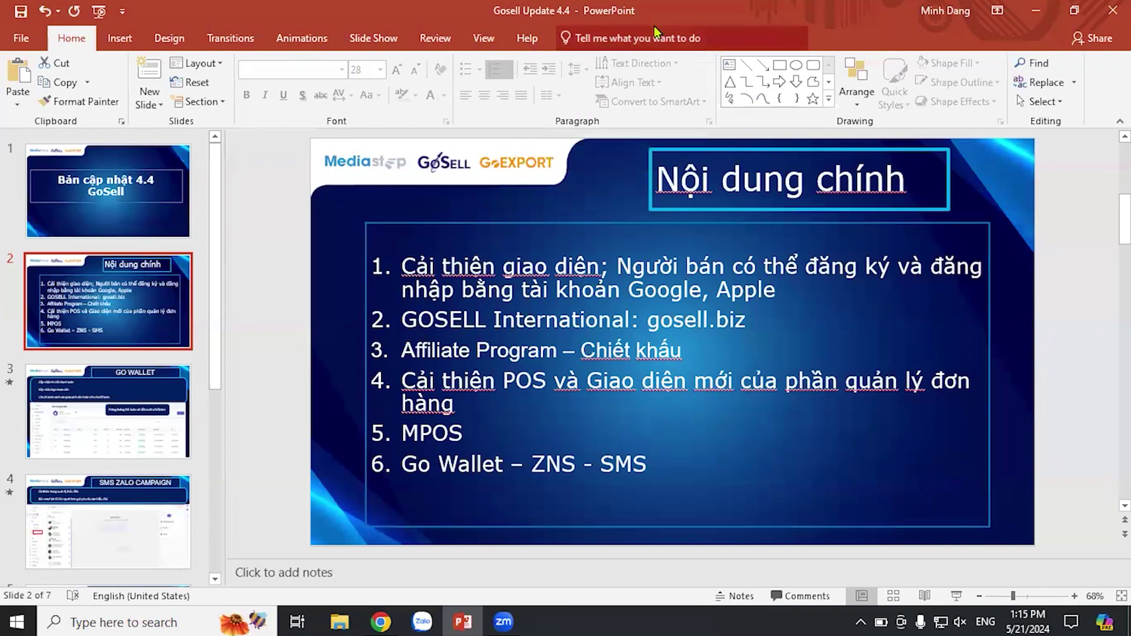
{"action": "left_click", "coordinate": [377, 621]}
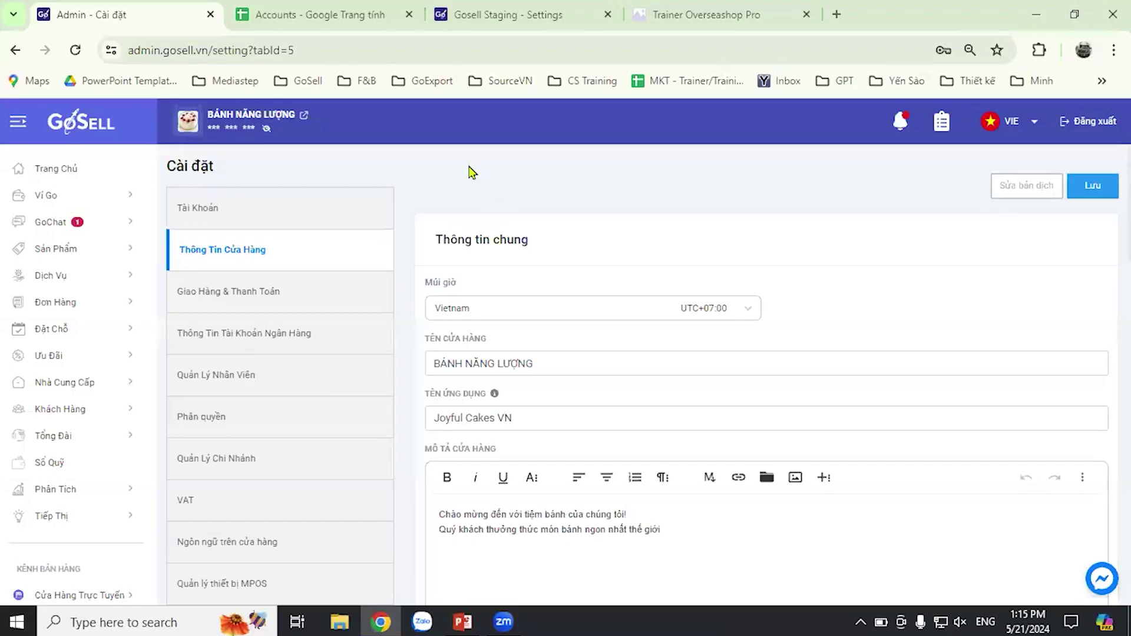
{"action": "left_click", "coordinate": [75, 170]}
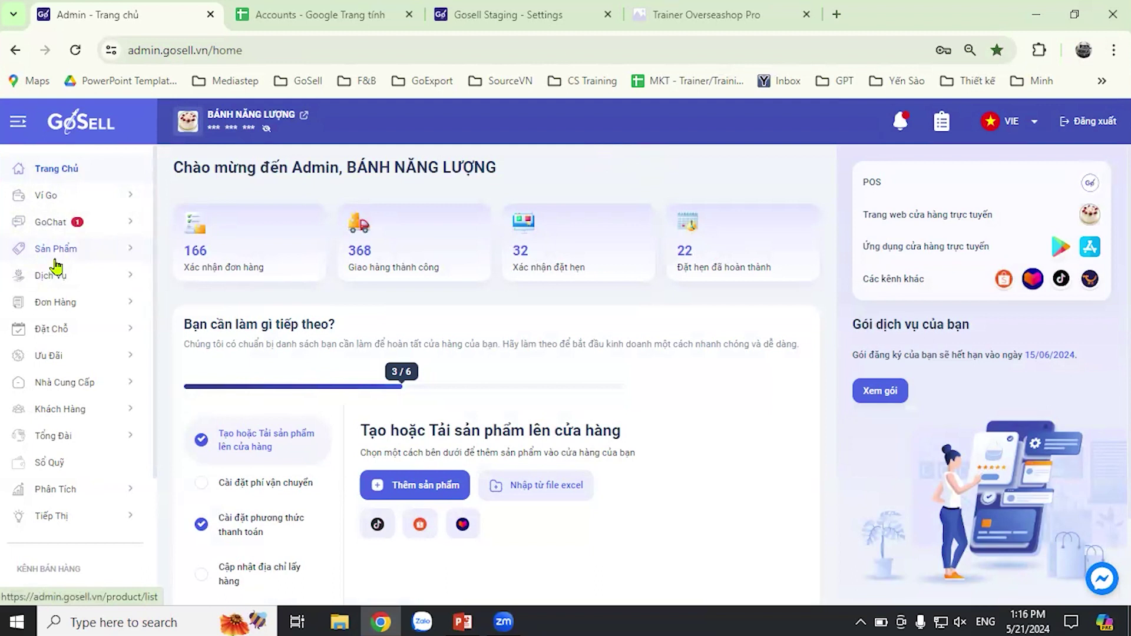
- Switch to the Gosell Staging admin and open the available subscription plans from its account settings
{"action": "left_click", "coordinate": [487, 24]}
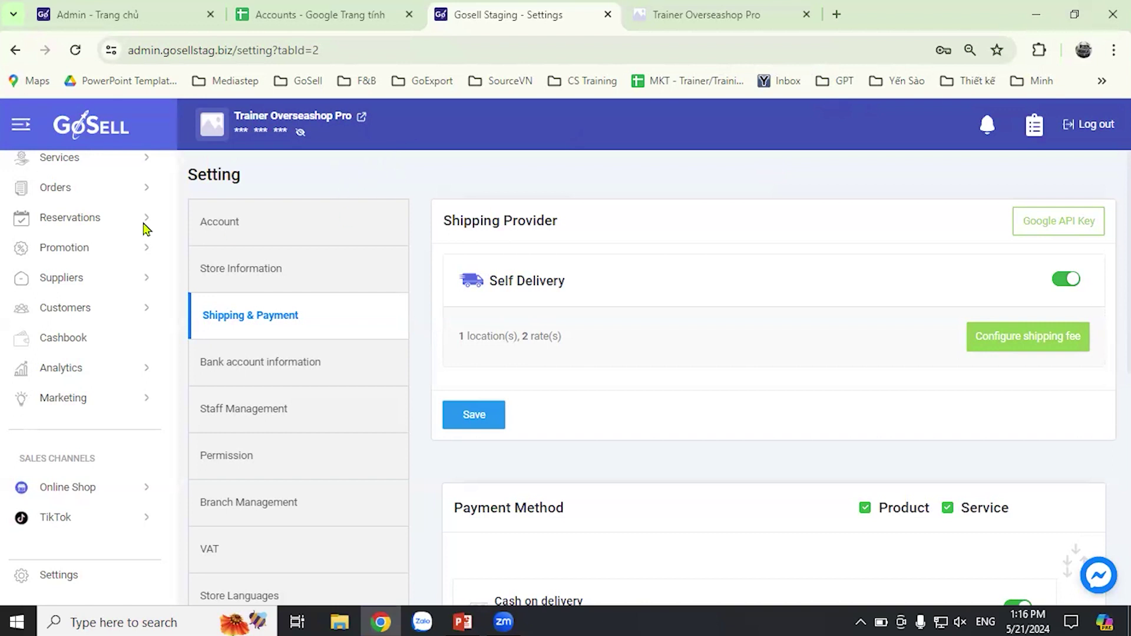
{"action": "scroll", "coordinate": [99, 392], "scroll_direction": "up", "scroll_amount": 3}
{"action": "scroll", "coordinate": [96, 396], "scroll_direction": "down", "scroll_amount": 3}
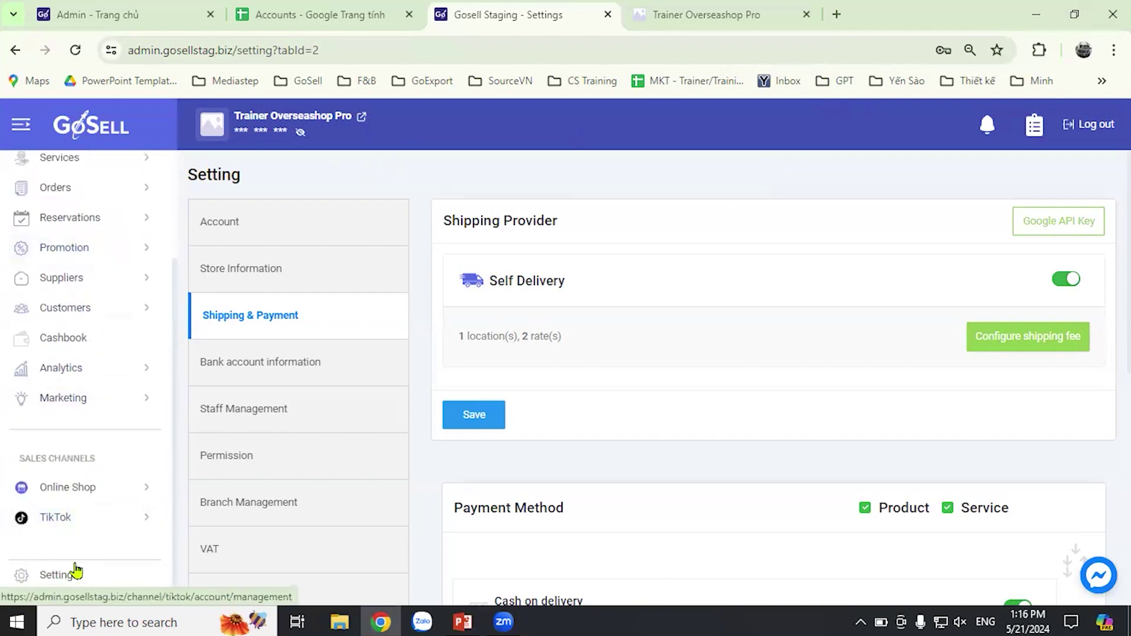
{"action": "left_click", "coordinate": [68, 575]}
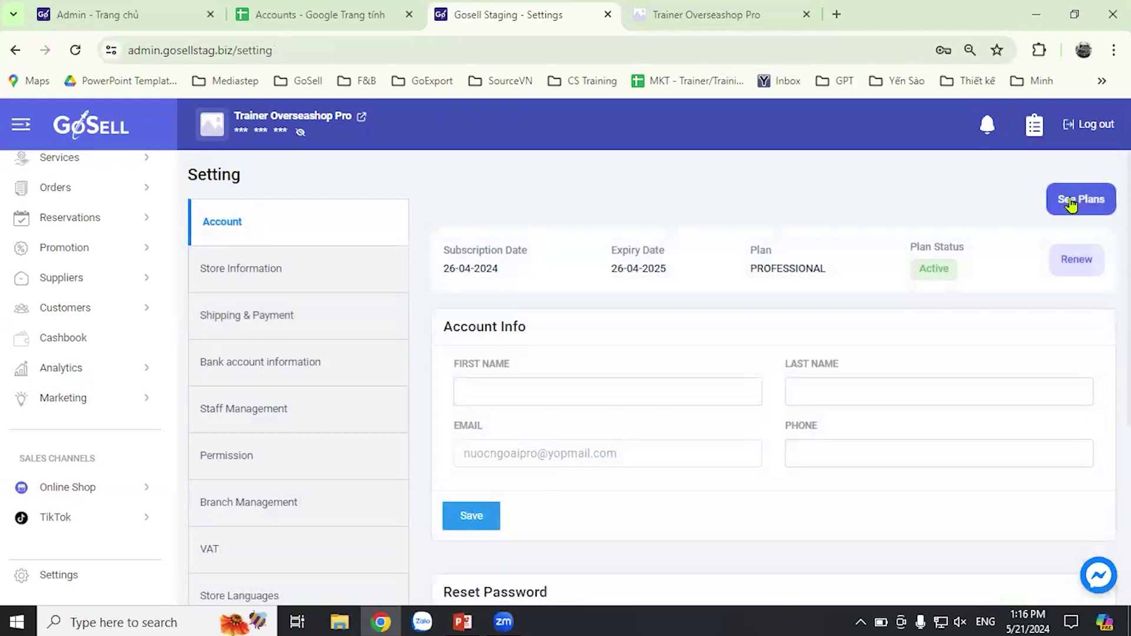
{"action": "left_click", "coordinate": [1073, 203]}
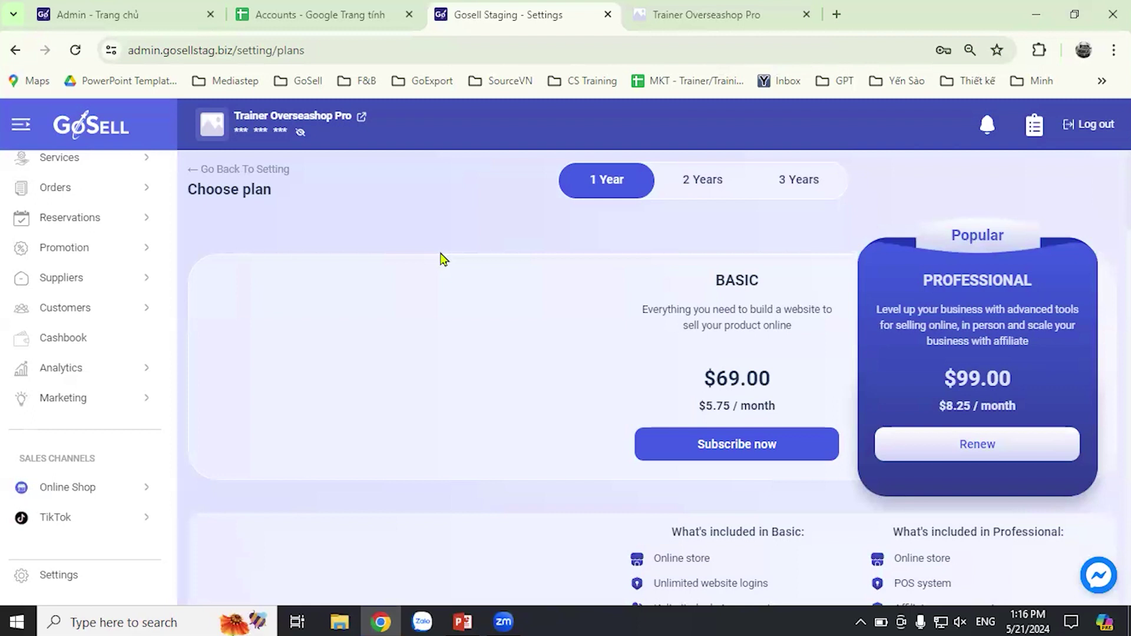
- Examine the one-year Basic and Professional plan prices and compare their included features
{"action": "scroll", "coordinate": [568, 383], "scroll_direction": "down", "scroll_amount": 4}
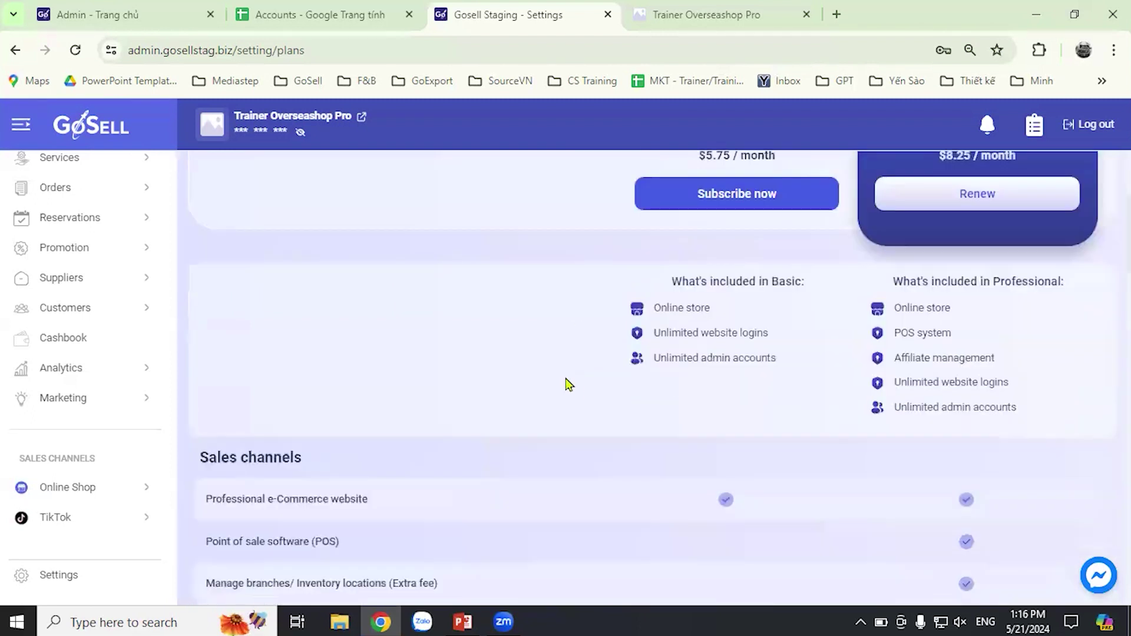
{"action": "scroll", "coordinate": [556, 383], "scroll_direction": "down", "scroll_amount": 3}
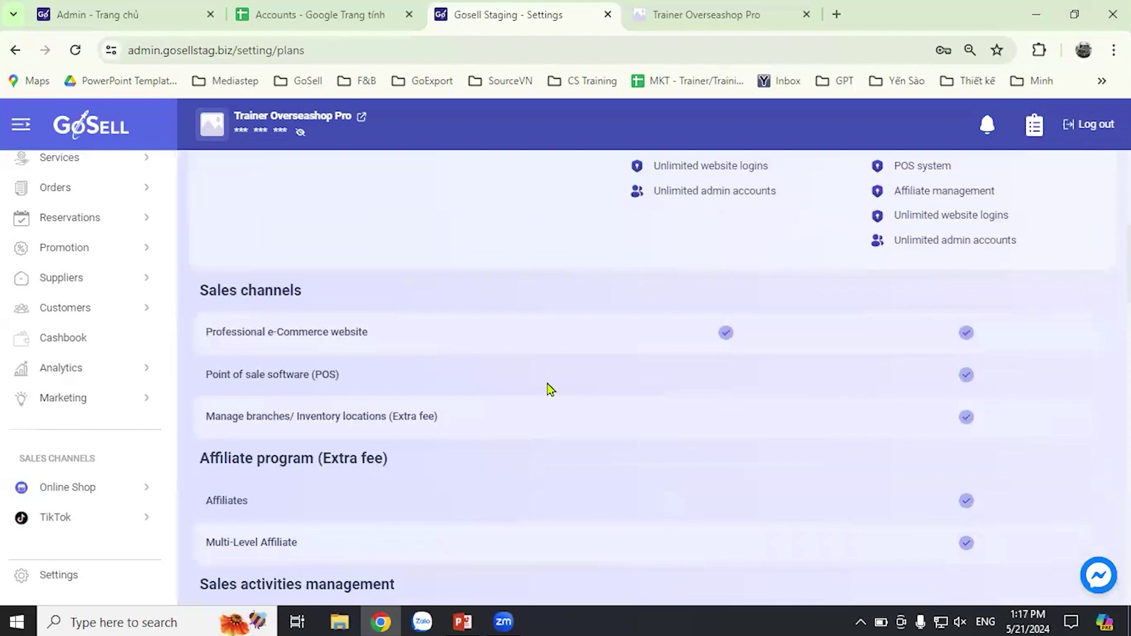
{"action": "scroll", "coordinate": [551, 387], "scroll_direction": "up", "scroll_amount": 5}
{"action": "scroll", "coordinate": [563, 404], "scroll_direction": "up", "scroll_amount": 2}
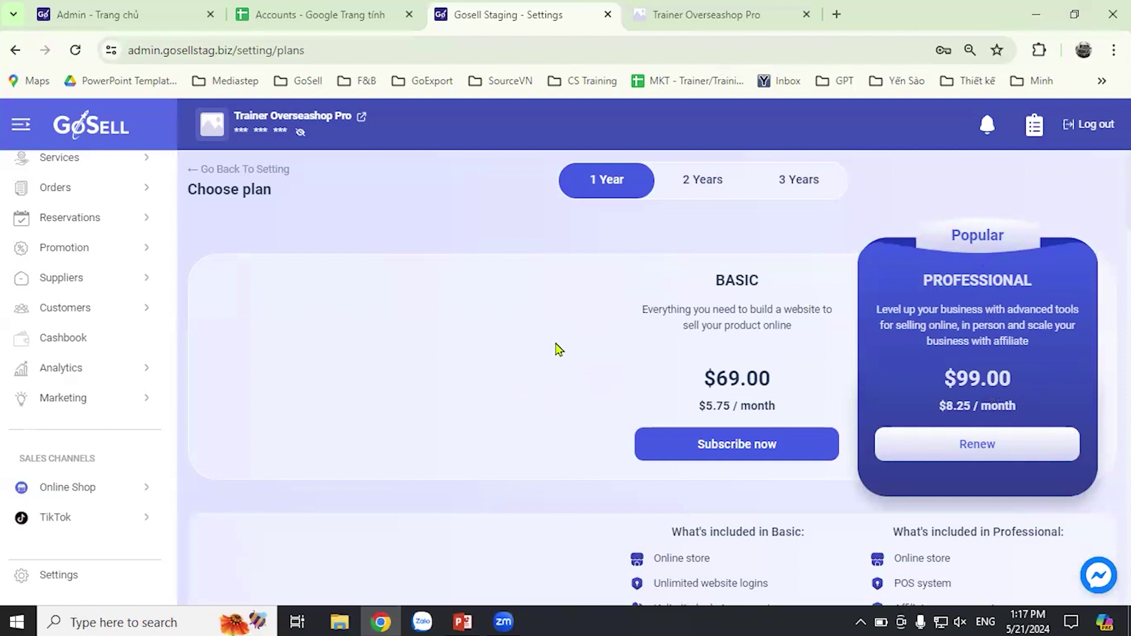
{"action": "scroll", "coordinate": [569, 331], "scroll_direction": "down", "scroll_amount": 10}
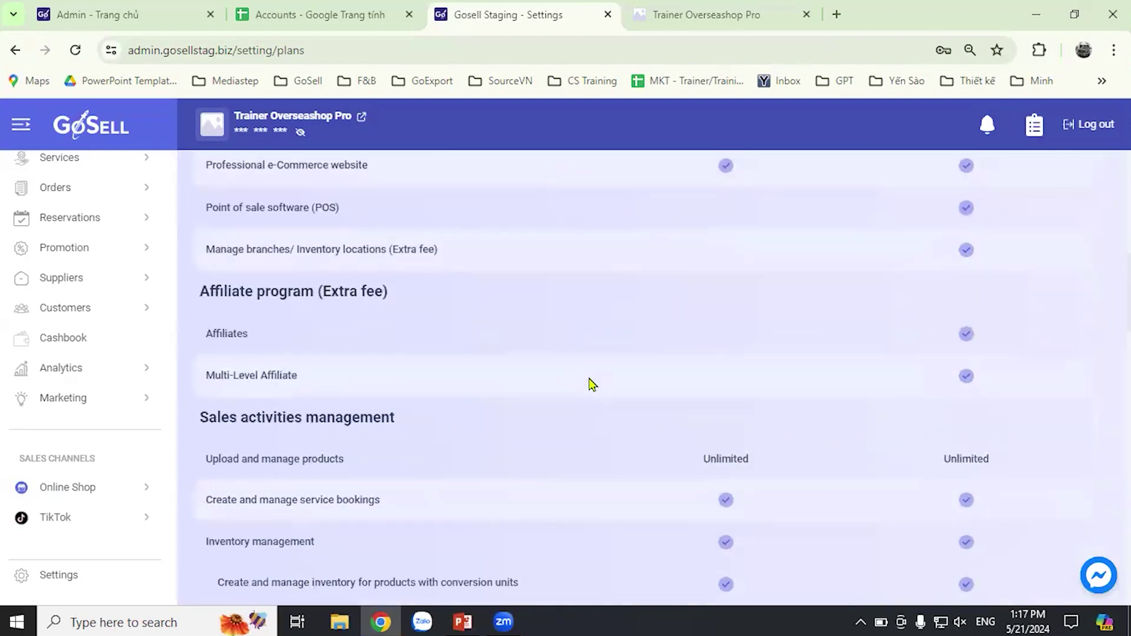
{"action": "scroll", "coordinate": [578, 410], "scroll_direction": "down", "scroll_amount": 4}
{"action": "scroll", "coordinate": [580, 410], "scroll_direction": "down", "scroll_amount": 9}
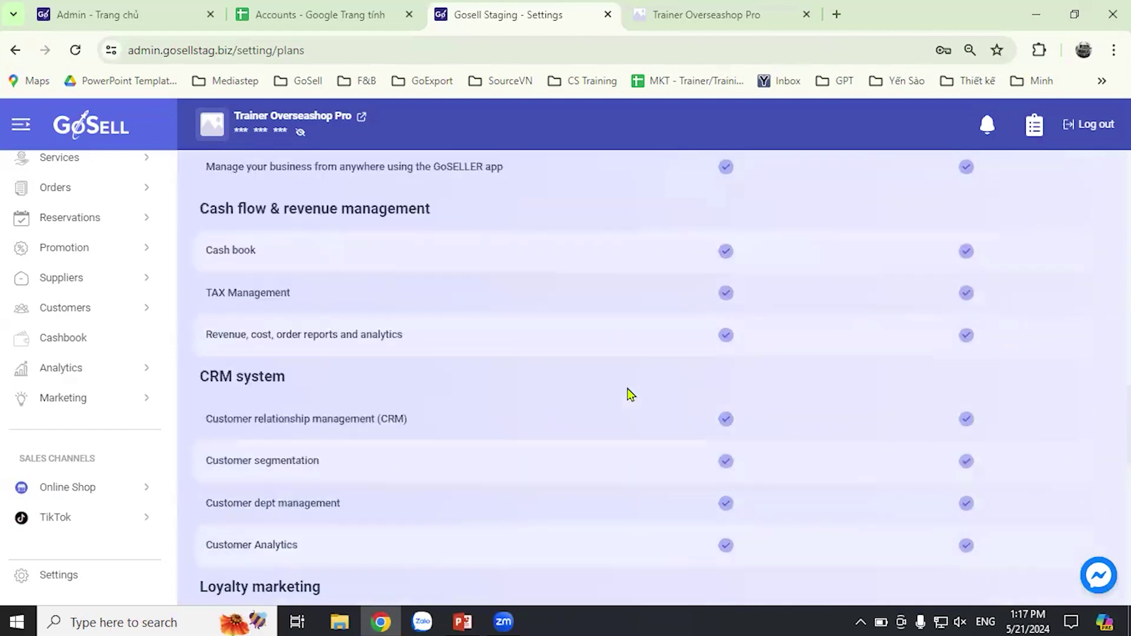
{"action": "scroll", "coordinate": [627, 387], "scroll_direction": "up", "scroll_amount": 15}
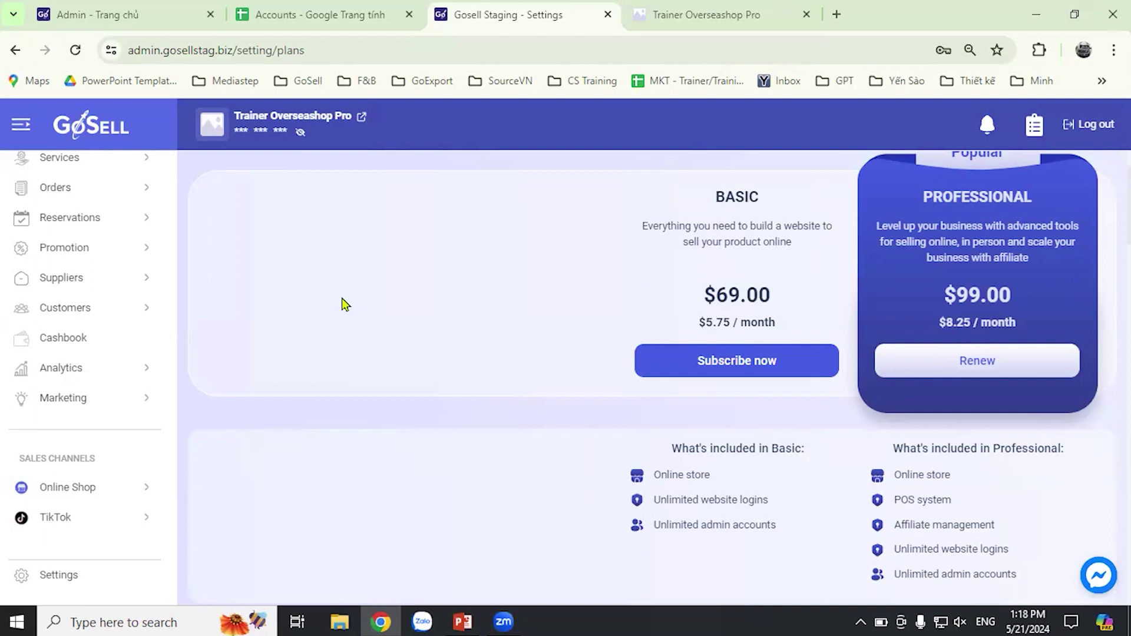
- Highlight "gosell.biz" on the Nội dung chính slide in PowerPoint, show the slide full screen, and return to Chrome
{"action": "left_click", "coordinate": [463, 621]}
{"action": "left_click_drag", "start_coordinate": [652, 322], "coordinate": [747, 321]}
{"action": "left_click", "coordinate": [957, 595]}
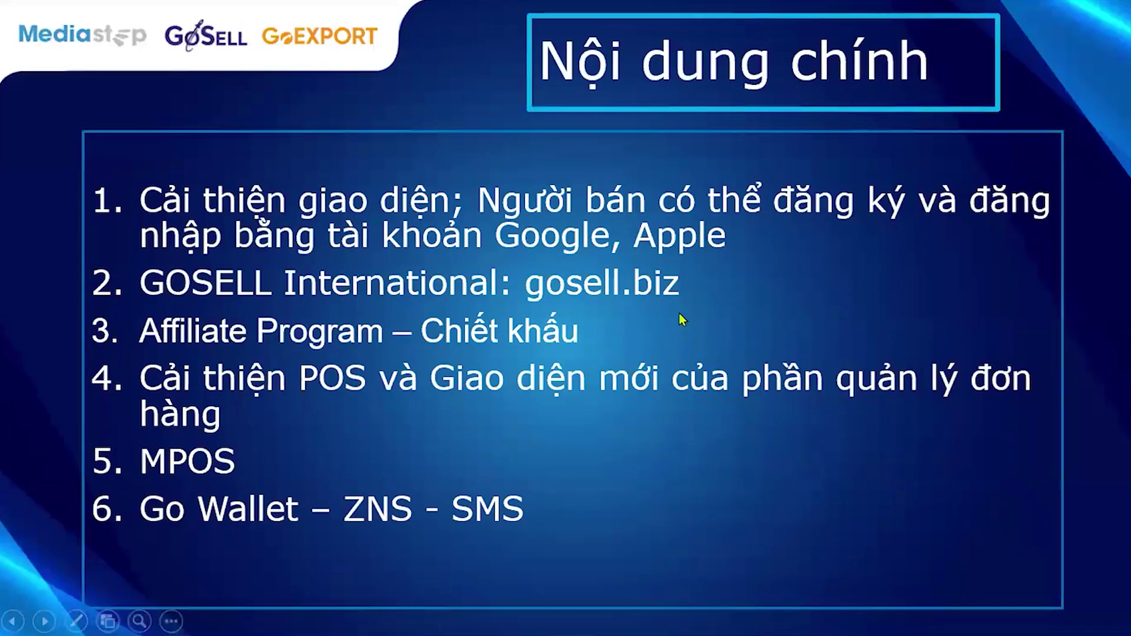
{"action": "key", "text": "Escape"}
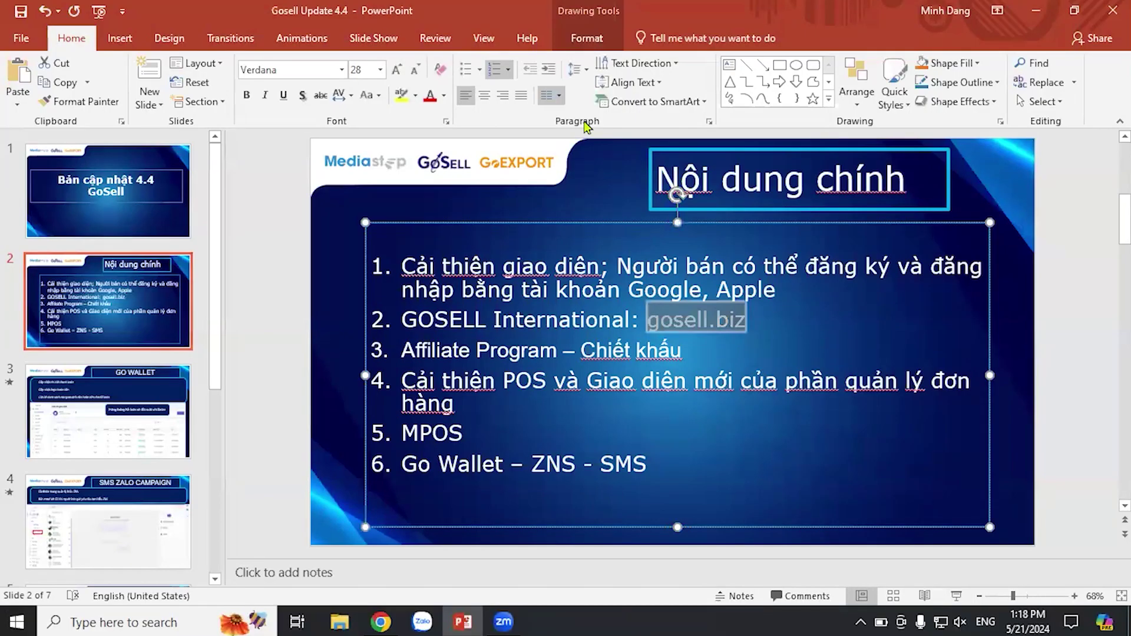
{"action": "key", "text": "alt+Tab"}
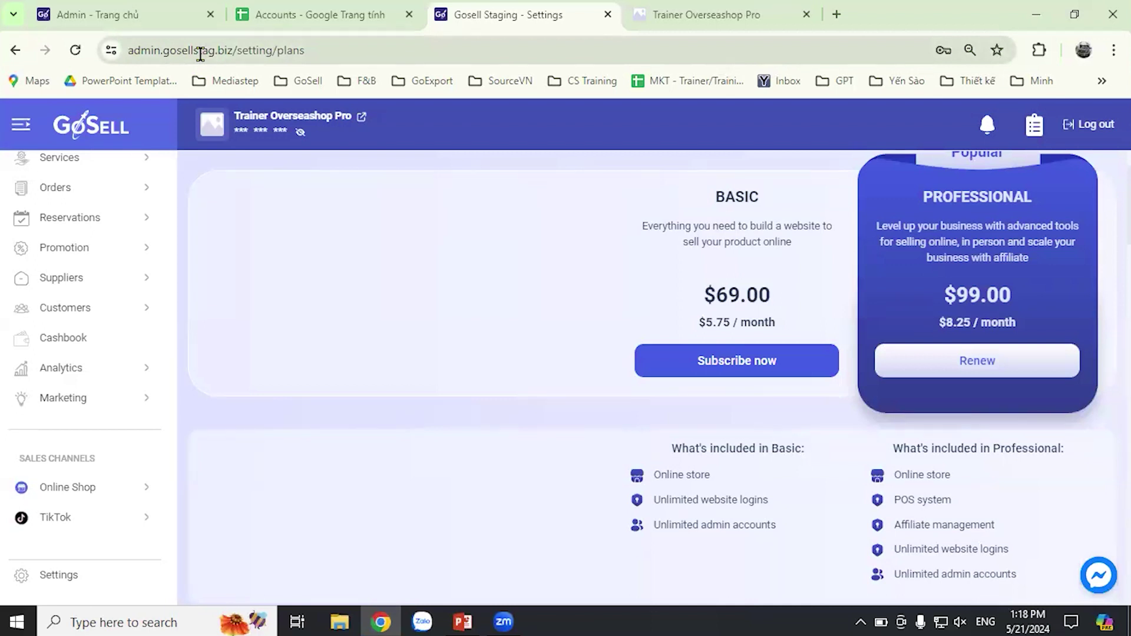
- Open the Trainer Overseashop Pro storefront and look through its new products, collections, top-selling and promotion sections
{"action": "scroll", "coordinate": [359, 435], "scroll_direction": "up", "scroll_amount": 2}
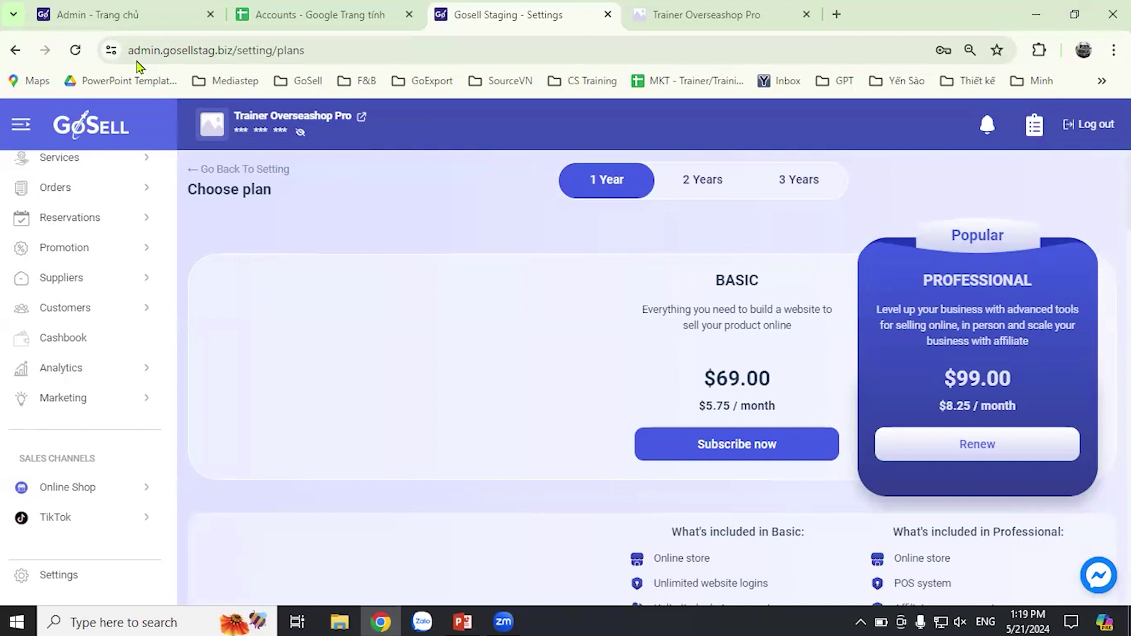
{"action": "left_click", "coordinate": [59, 281]}
{"action": "left_click", "coordinate": [719, 18]}
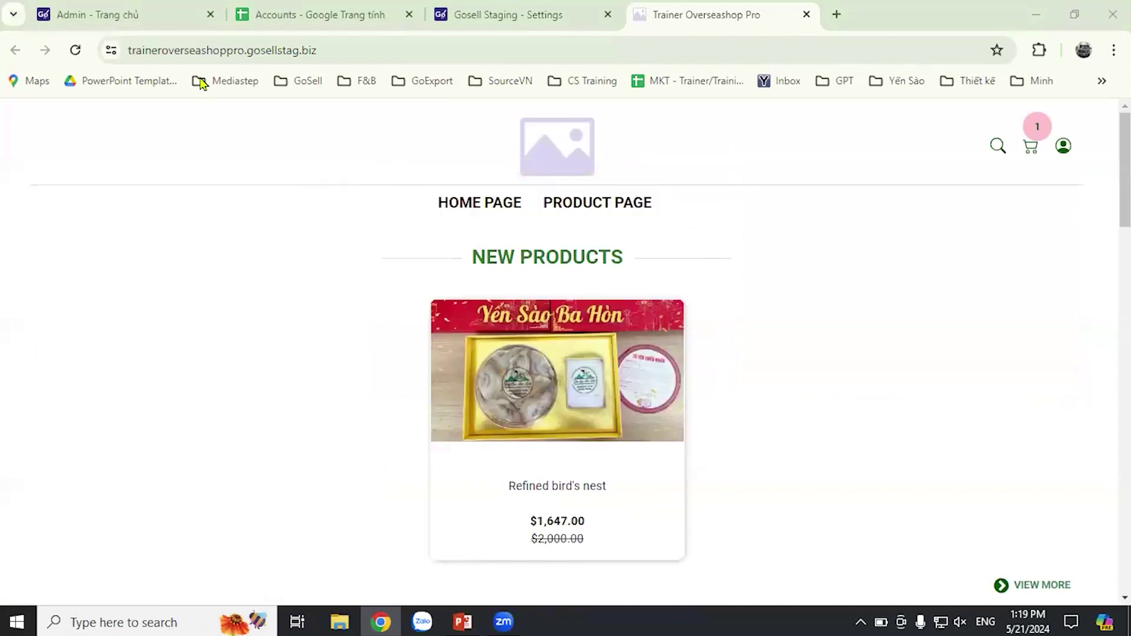
{"action": "scroll", "coordinate": [751, 312], "scroll_direction": "down", "scroll_amount": 3}
{"action": "scroll", "coordinate": [752, 312], "scroll_direction": "down", "scroll_amount": 4}
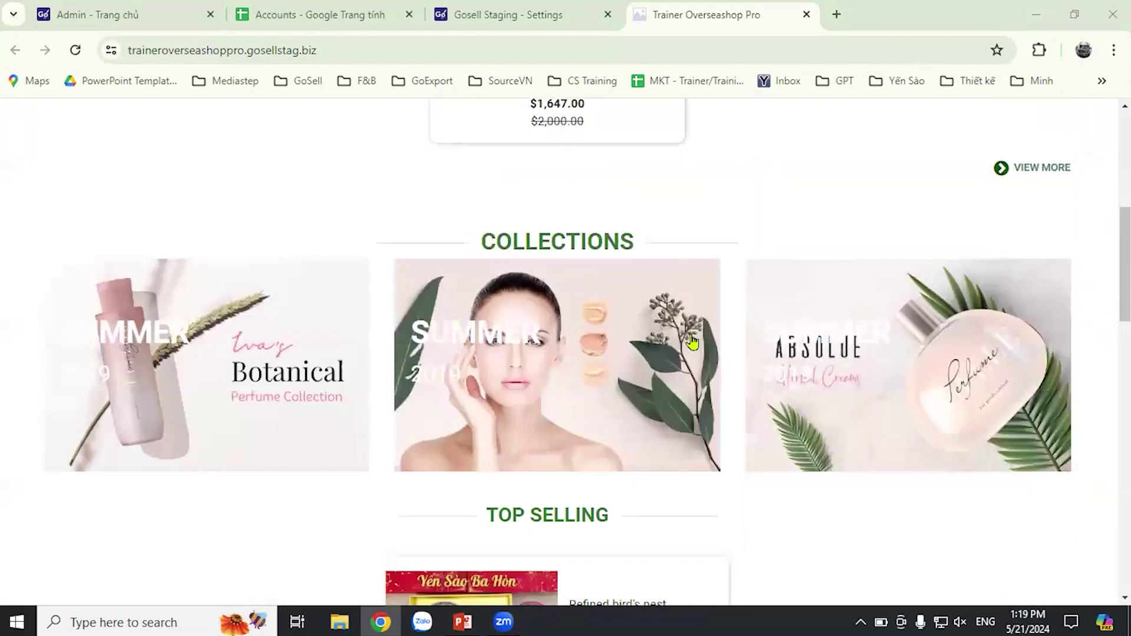
{"action": "scroll", "coordinate": [719, 289], "scroll_direction": "up", "scroll_amount": 4}
{"action": "scroll", "coordinate": [722, 284], "scroll_direction": "down", "scroll_amount": 5}
{"action": "scroll", "coordinate": [723, 284], "scroll_direction": "down", "scroll_amount": 9}
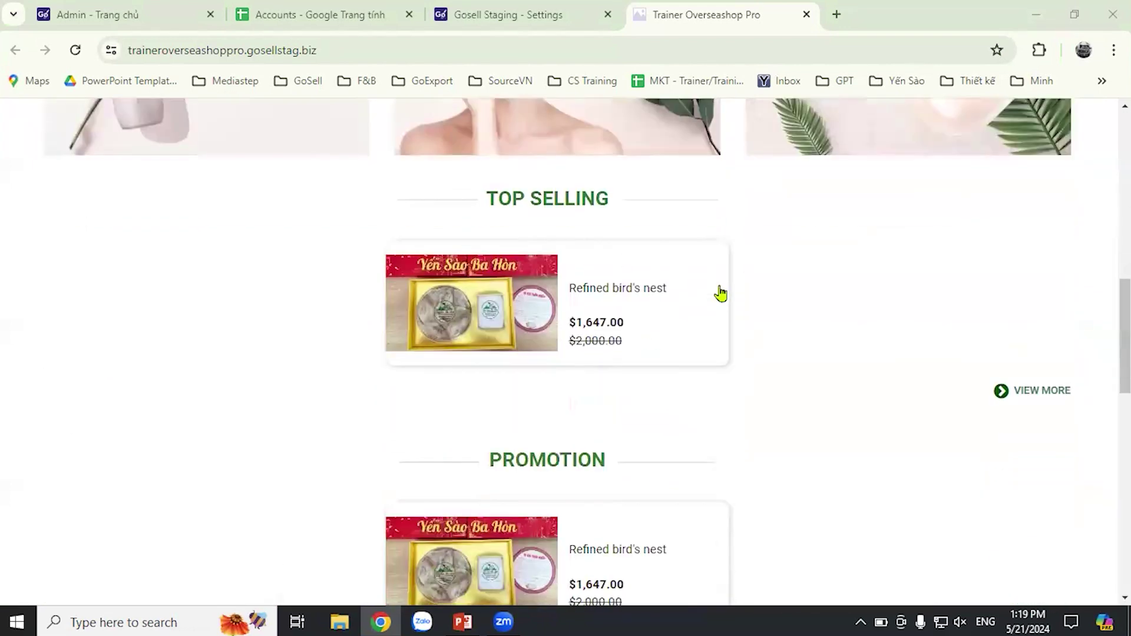
{"action": "scroll", "coordinate": [777, 336], "scroll_direction": "up", "scroll_amount": 10}
{"action": "scroll", "coordinate": [774, 347], "scroll_direction": "up", "scroll_amount": 7}
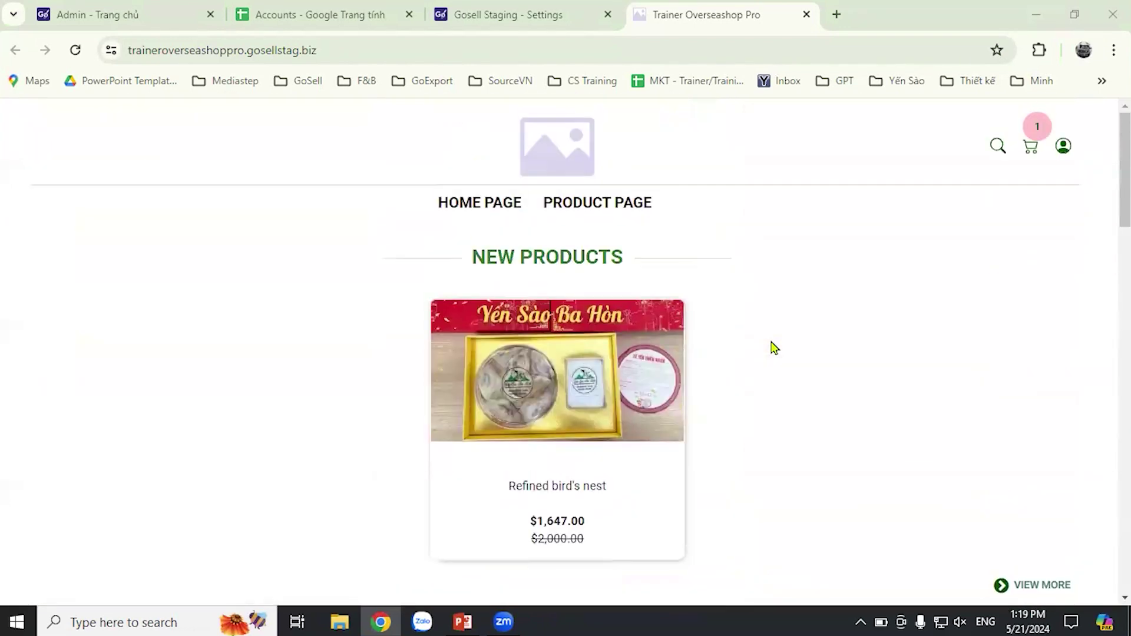
- Open the shopping cart, review the Refined bird's nest item, and continue to checkout
{"action": "left_click", "coordinate": [1029, 152]}
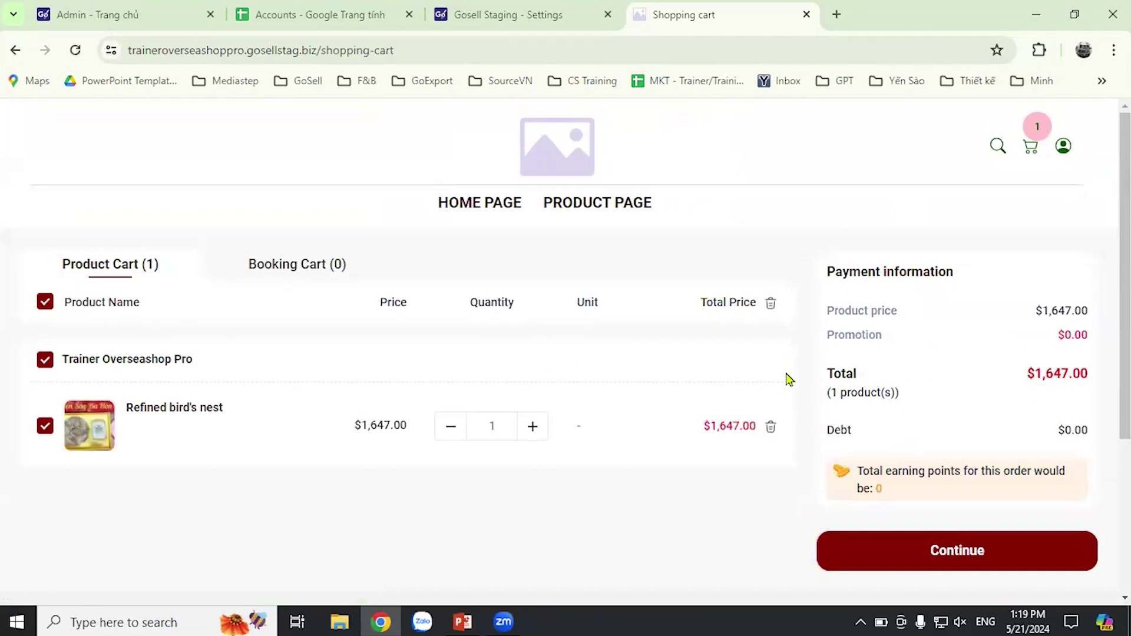
{"action": "scroll", "coordinate": [798, 376], "scroll_direction": "down", "scroll_amount": 3}
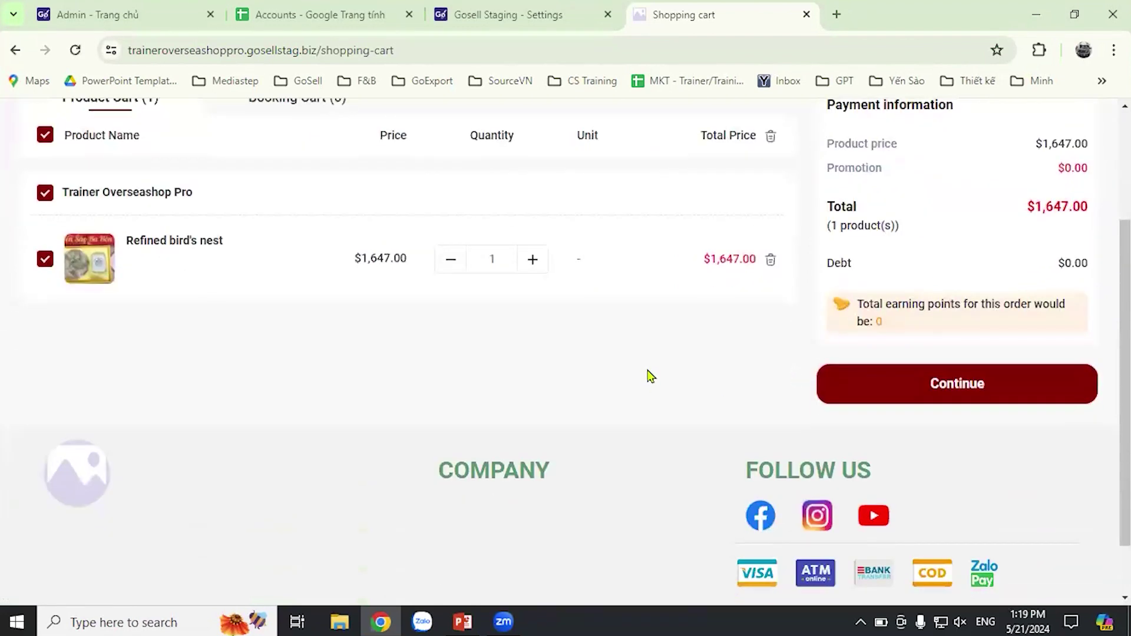
{"action": "scroll", "coordinate": [719, 353], "scroll_direction": "up", "scroll_amount": 2}
{"action": "left_click", "coordinate": [892, 480]}
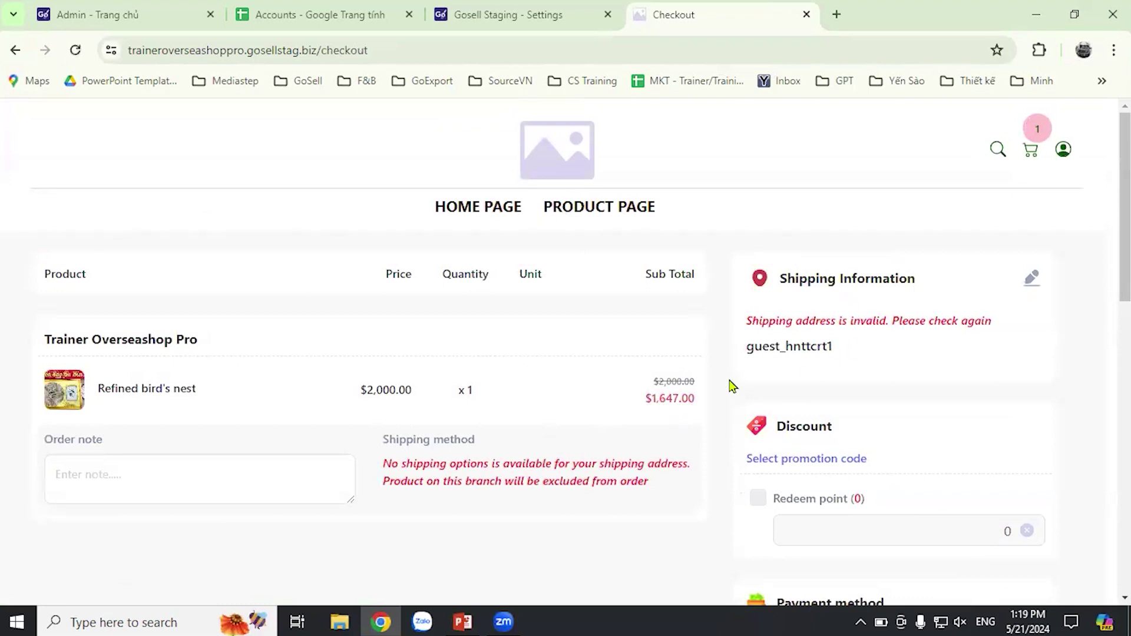
- Look over the checkout page and the available payment methods, leaving the payment method dialog without a new choice
{"action": "scroll", "coordinate": [683, 369], "scroll_direction": "down", "scroll_amount": 3}
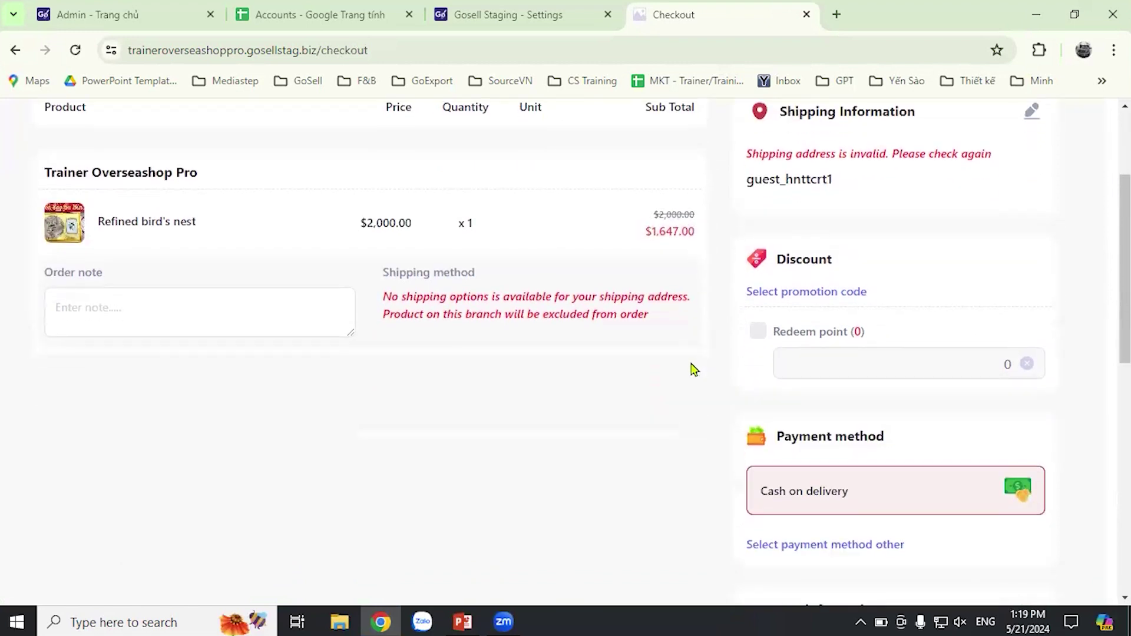
{"action": "scroll", "coordinate": [691, 368], "scroll_direction": "down", "scroll_amount": 1}
{"action": "left_click", "coordinate": [803, 461]}
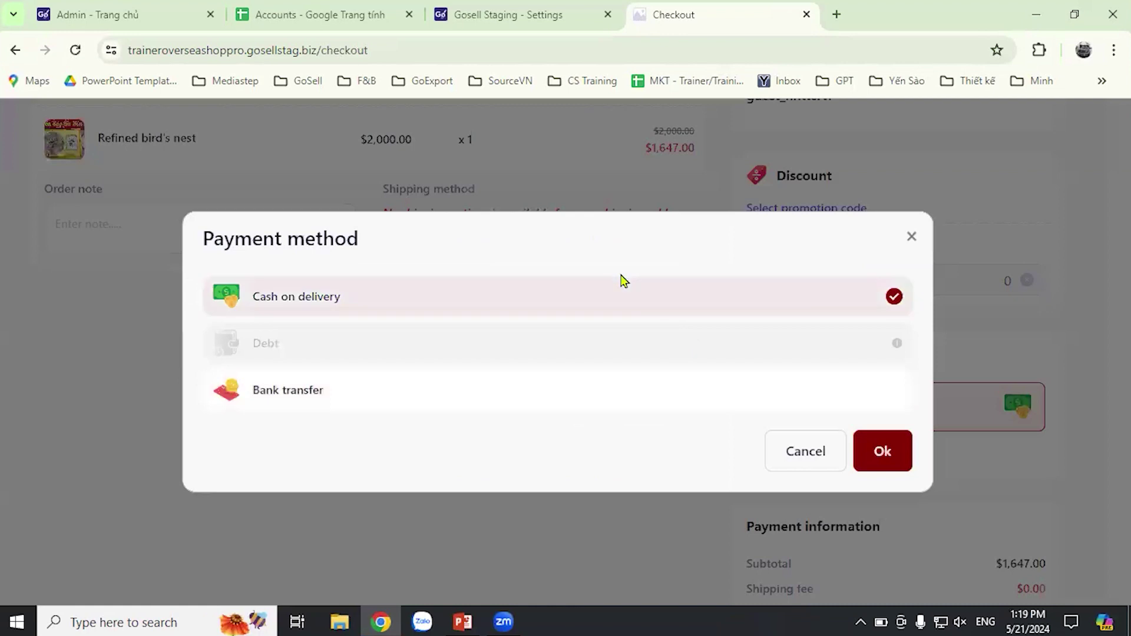
{"action": "left_click", "coordinate": [912, 237]}
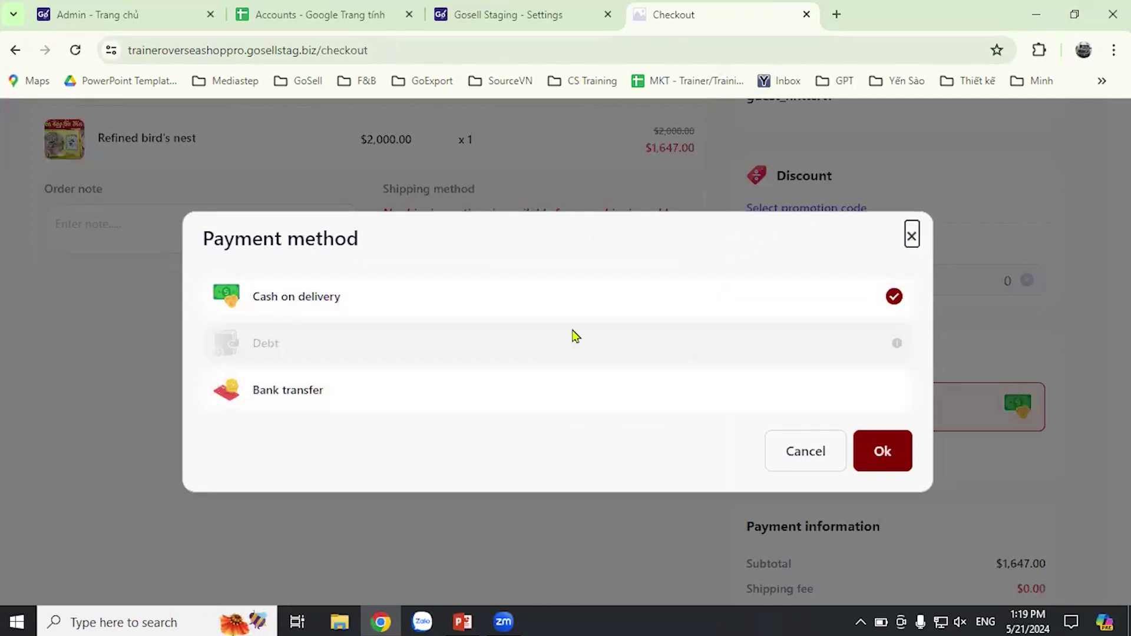
{"action": "scroll", "coordinate": [242, 182], "scroll_direction": "up", "scroll_amount": 3}
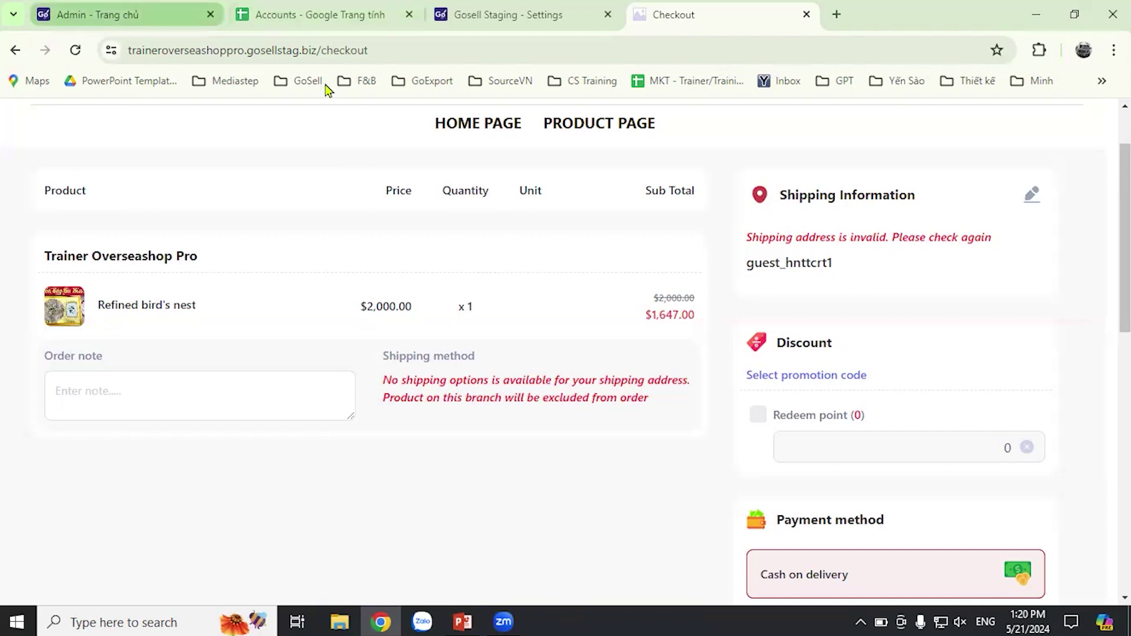
- Switch to the Vietnamese GoSell admin and open the Tự Vận Chuyển shipping fee configuration in the Giao Hàng & Thanh Toán settings
{"action": "key", "text": "ctrl+1"}
{"action": "scroll", "coordinate": [63, 536], "scroll_direction": "down", "scroll_amount": 3}
{"action": "left_click", "coordinate": [70, 580]}
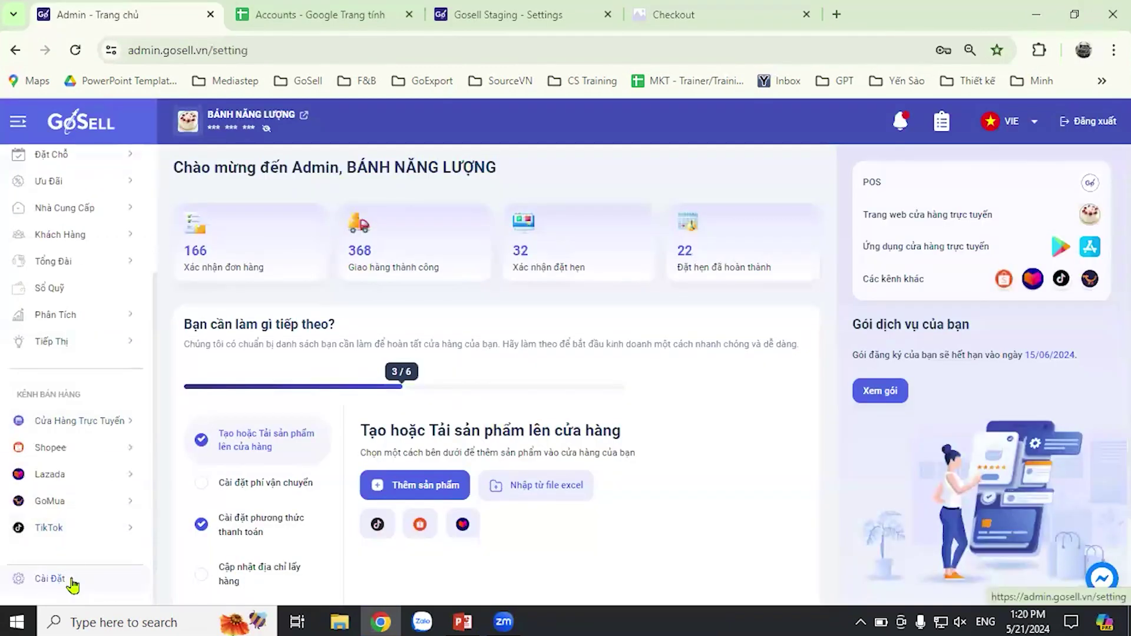
{"action": "left_click", "coordinate": [248, 292]}
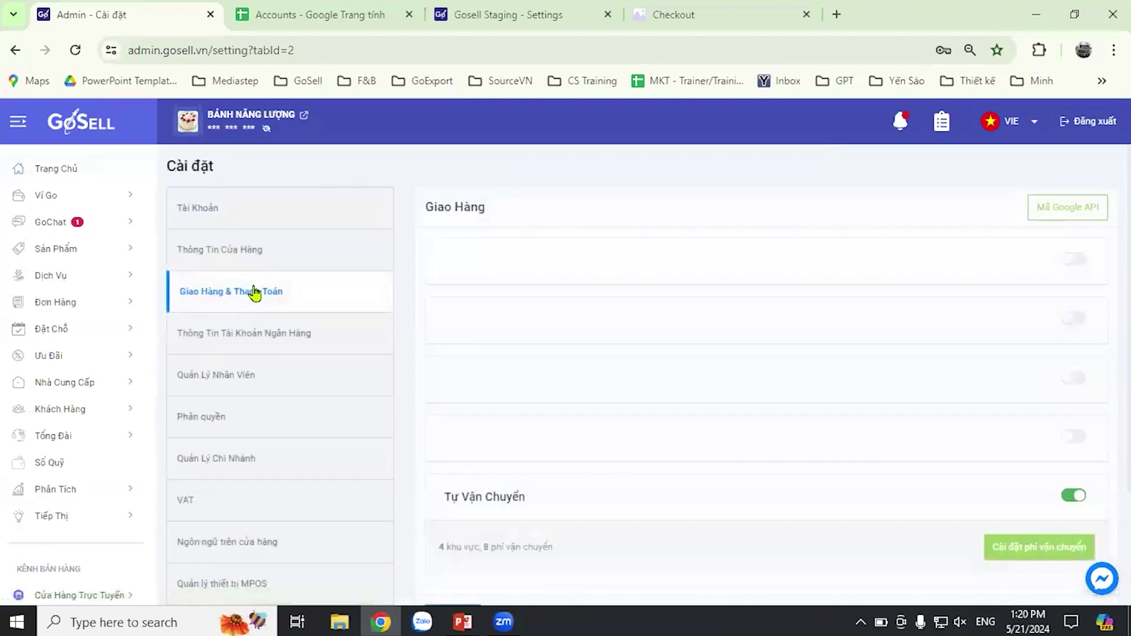
{"action": "scroll", "coordinate": [348, 310], "scroll_direction": "down", "scroll_amount": 3}
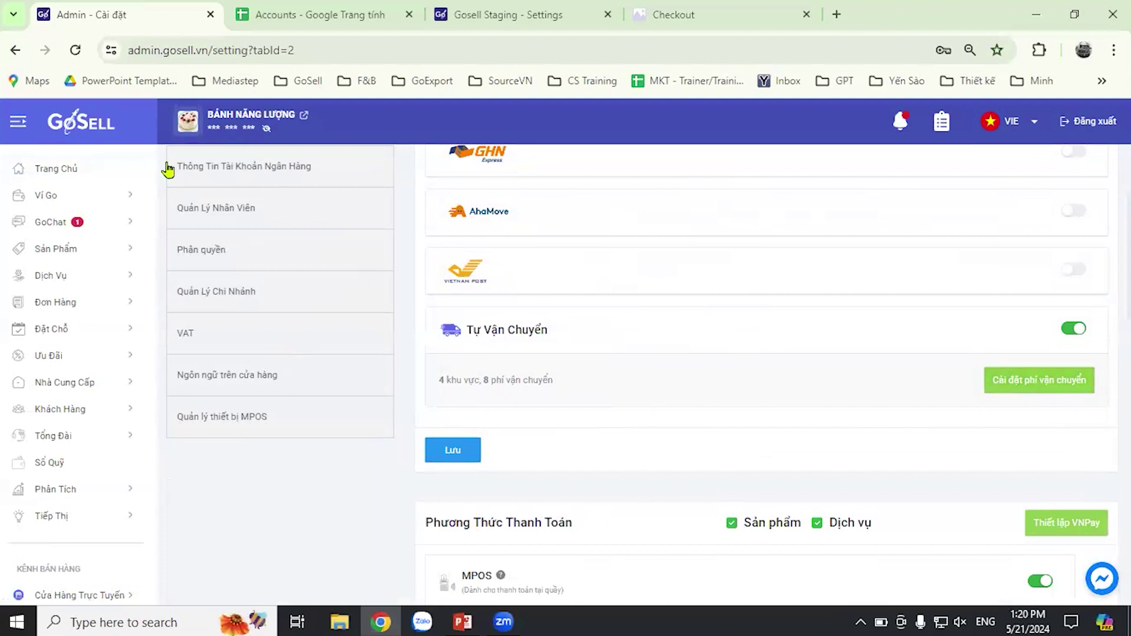
{"action": "left_click", "coordinate": [1022, 383]}
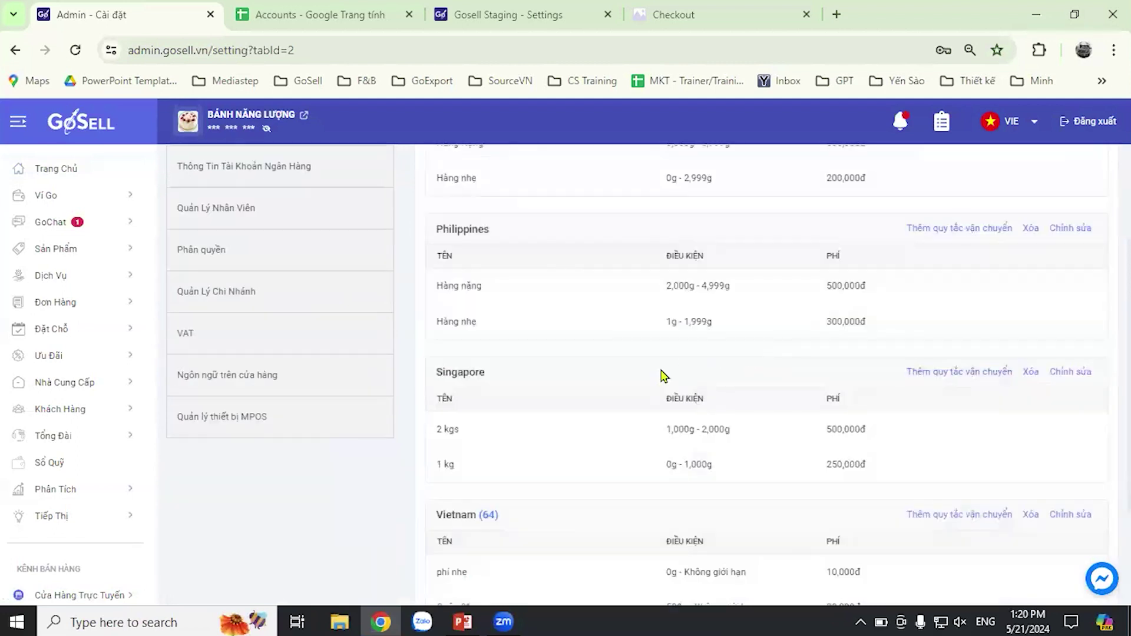
- Examine the weight conditions and fees of the shipping rules for Thailand, Philippines, Singapore and Vietnam
{"action": "scroll", "coordinate": [589, 377], "scroll_direction": "up", "scroll_amount": 3}
{"action": "scroll", "coordinate": [636, 394], "scroll_direction": "down", "scroll_amount": 1}
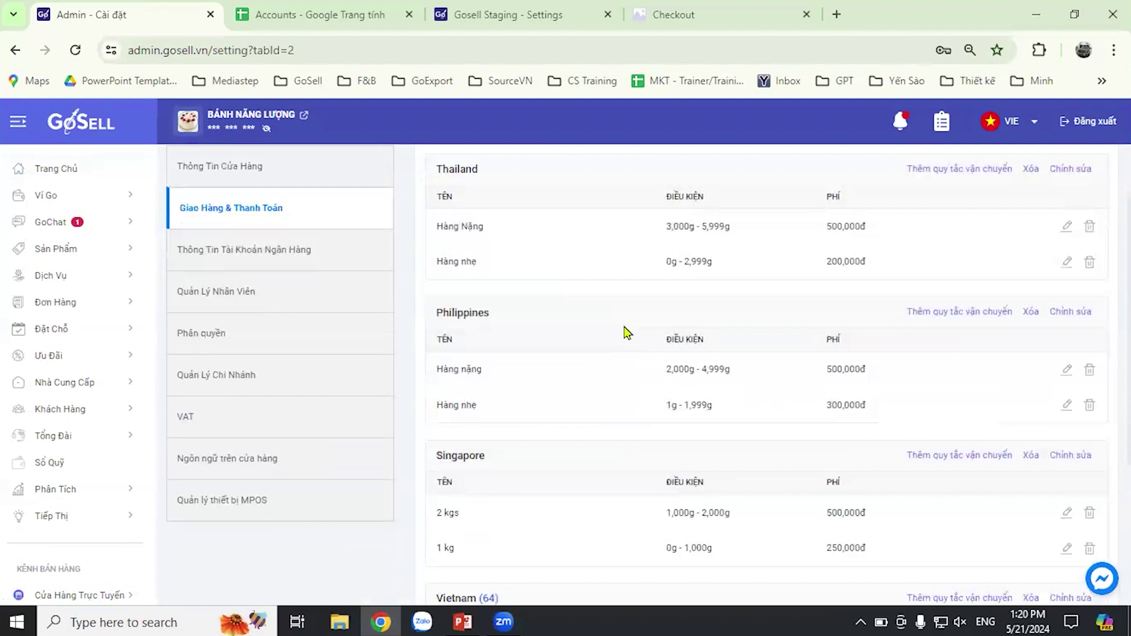
{"action": "scroll", "coordinate": [670, 308], "scroll_direction": "down", "scroll_amount": 4}
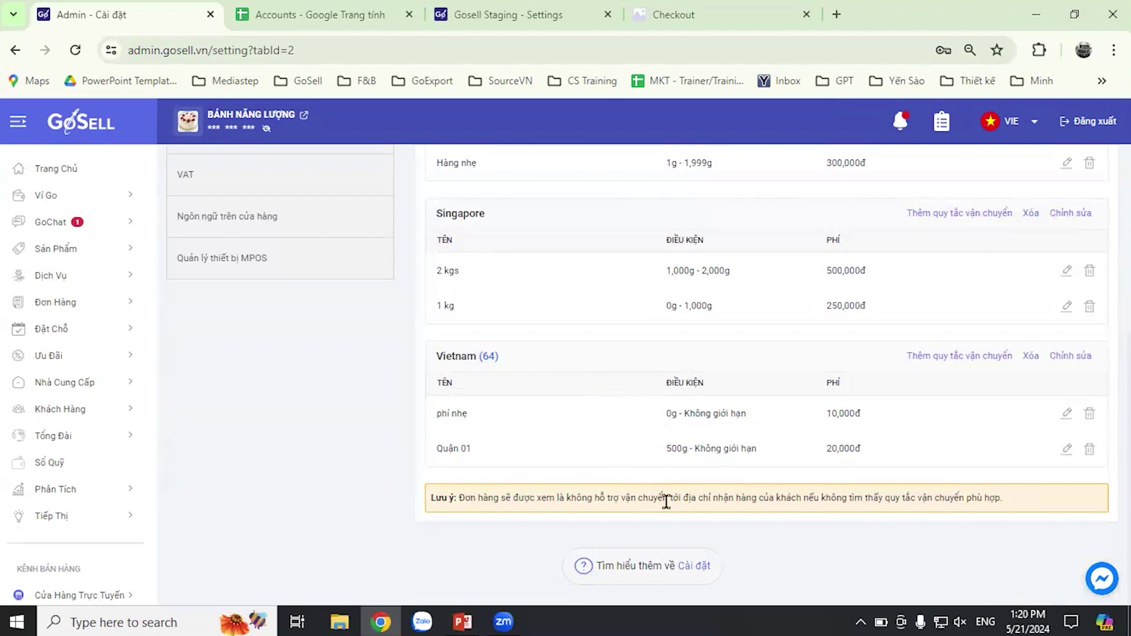
{"action": "scroll", "coordinate": [671, 521], "scroll_direction": "up", "scroll_amount": 5}
{"action": "scroll", "coordinate": [643, 493], "scroll_direction": "down", "scroll_amount": 5}
{"action": "scroll", "coordinate": [745, 511], "scroll_direction": "up", "scroll_amount": 5}
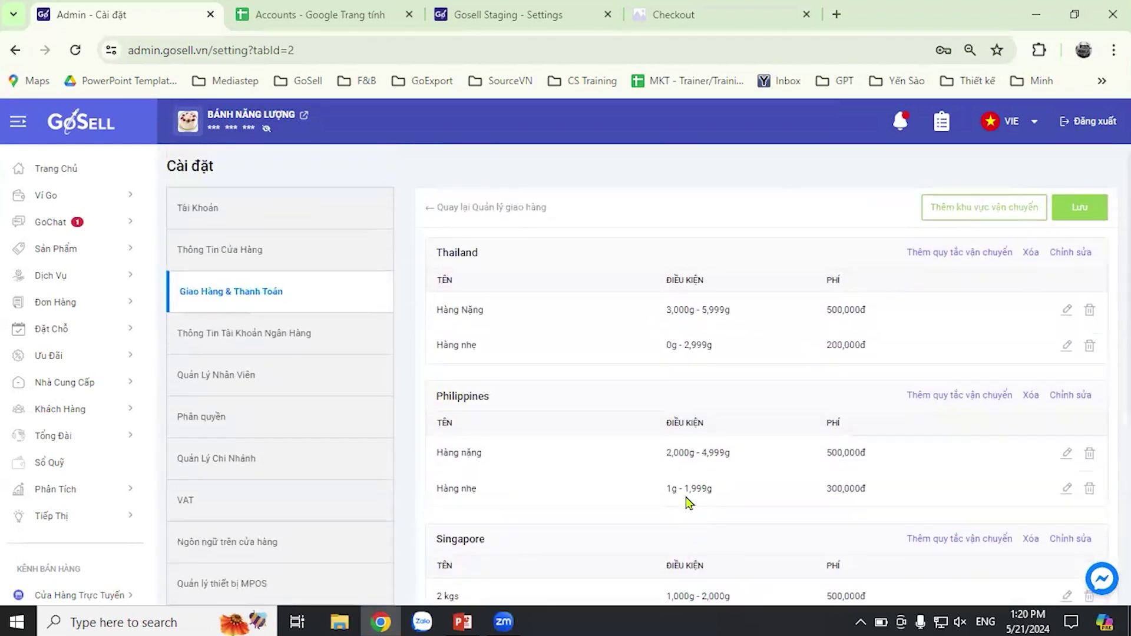
{"action": "scroll", "coordinate": [687, 495], "scroll_direction": "down", "scroll_amount": 1}
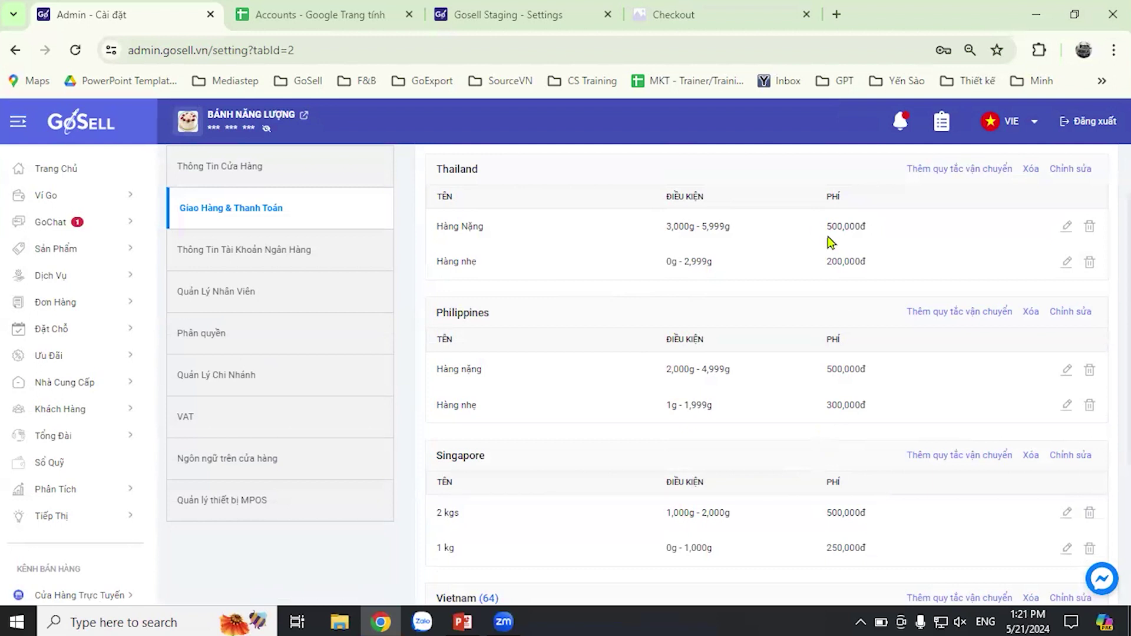
- Switch to the Gosell Staging admin and open the Self Delivery shipping fee configuration in the Shipping & Payment settings
{"action": "left_click", "coordinate": [457, 26]}
{"action": "scroll", "coordinate": [23, 274], "scroll_direction": "down", "scroll_amount": 3}
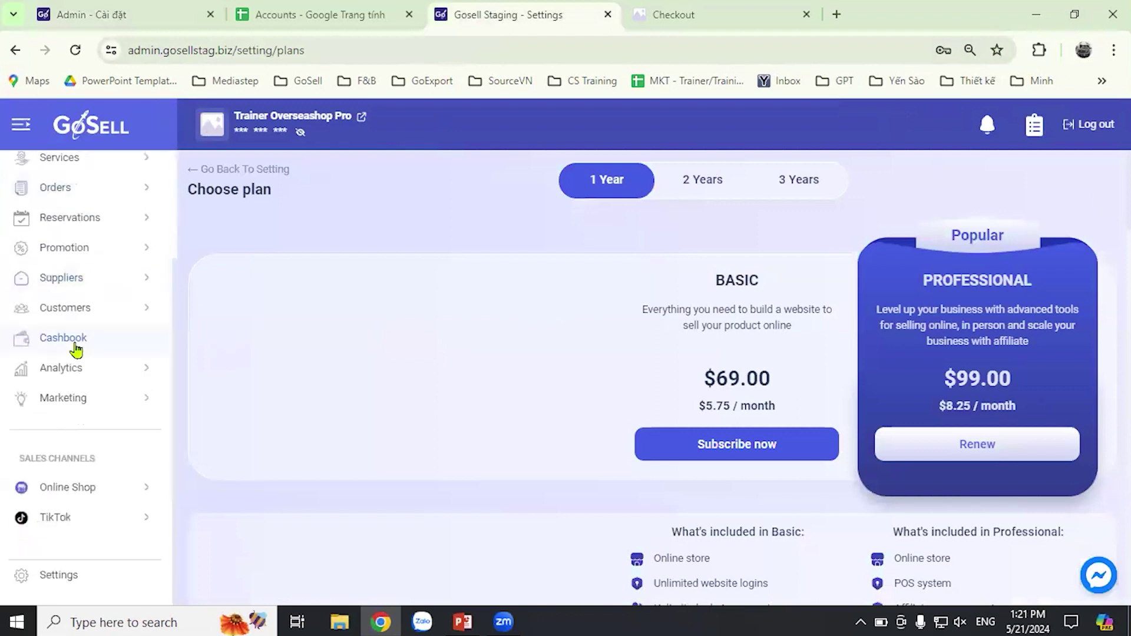
{"action": "left_click", "coordinate": [57, 575]}
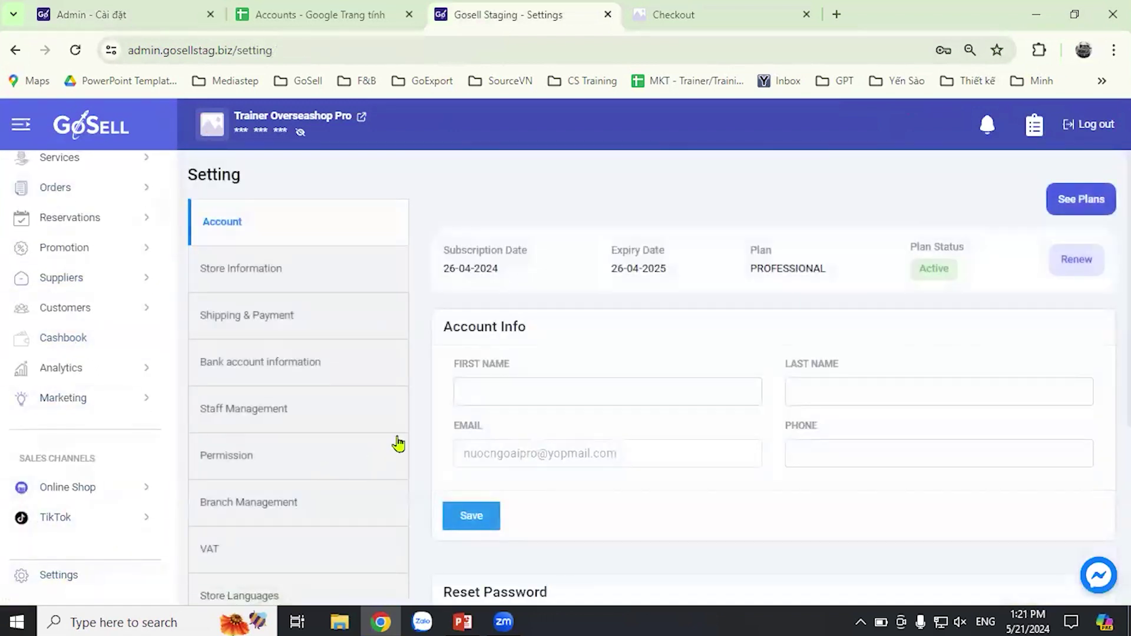
{"action": "left_click", "coordinate": [277, 321]}
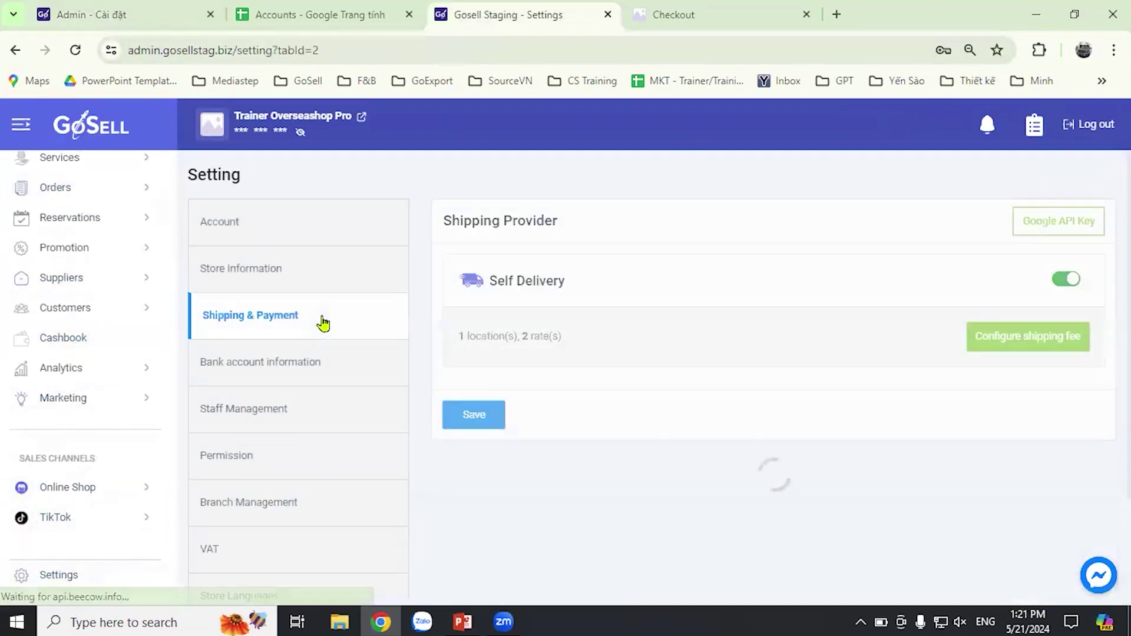
{"action": "left_click", "coordinate": [1038, 348]}
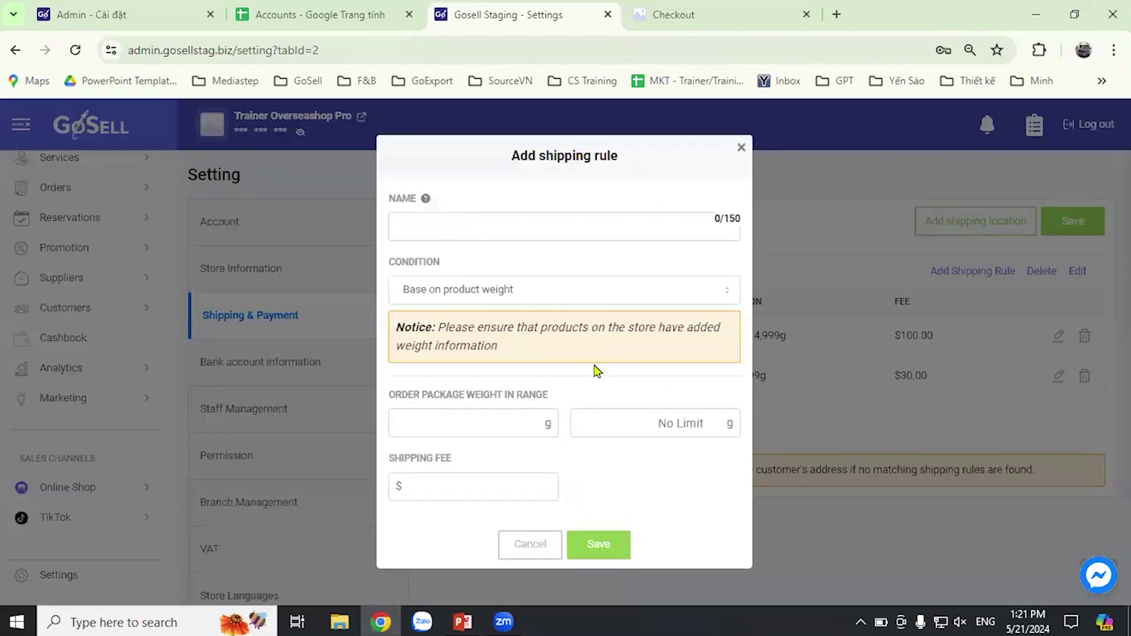
- Close the shipping rule form, view the countries available as shipping locations, and leave that list without selecting any
{"action": "left_click", "coordinate": [741, 152]}
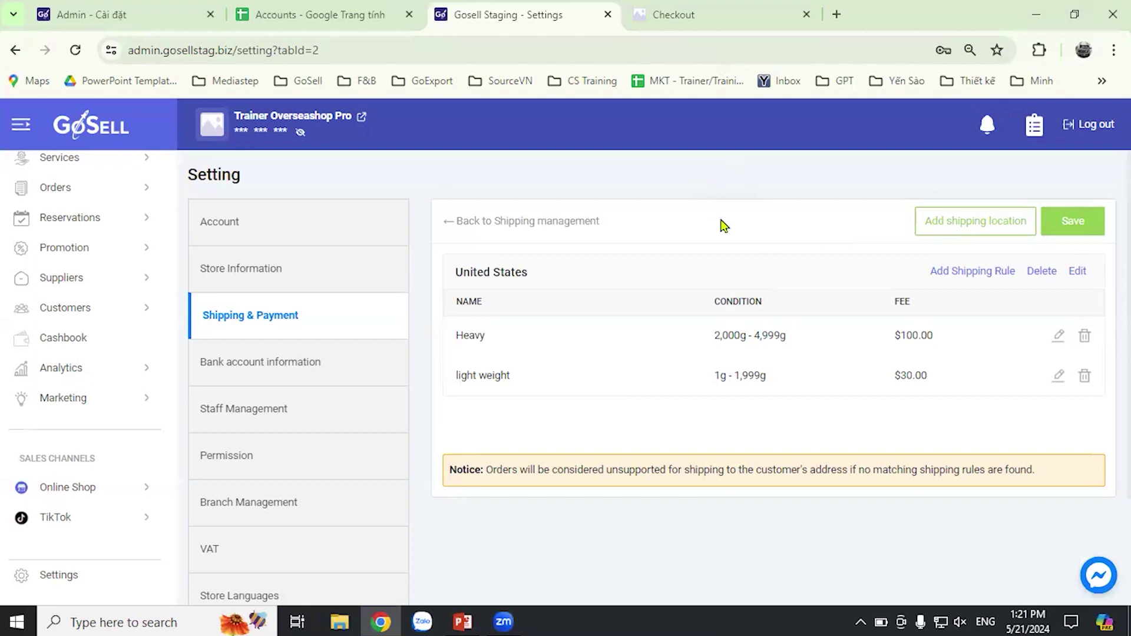
{"action": "left_click", "coordinate": [973, 235]}
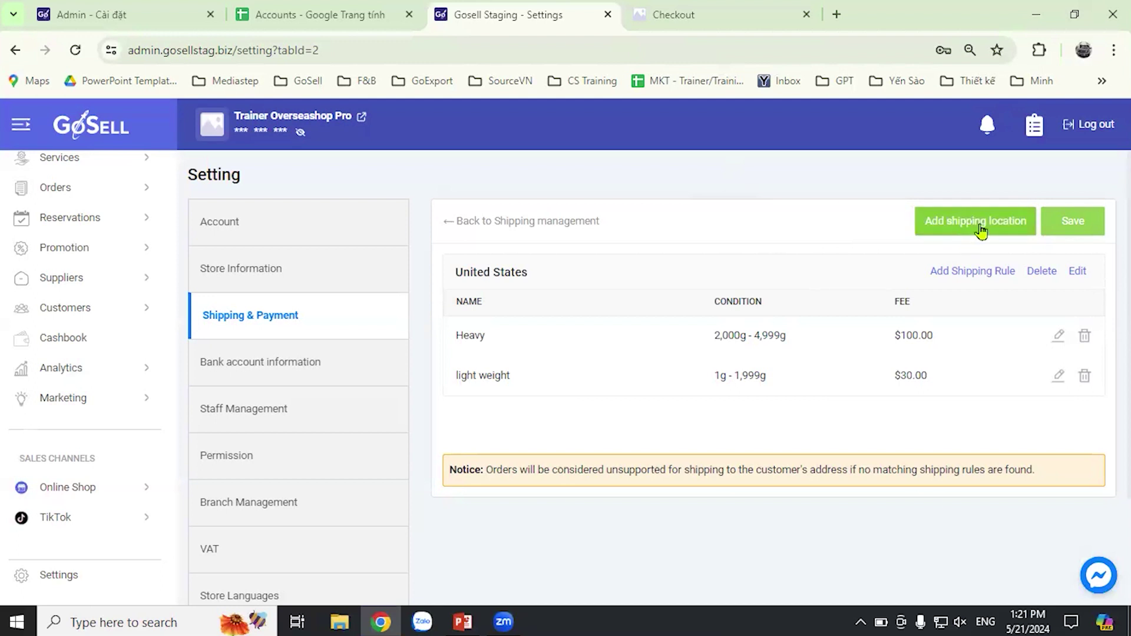
{"action": "left_click", "coordinate": [981, 230]}
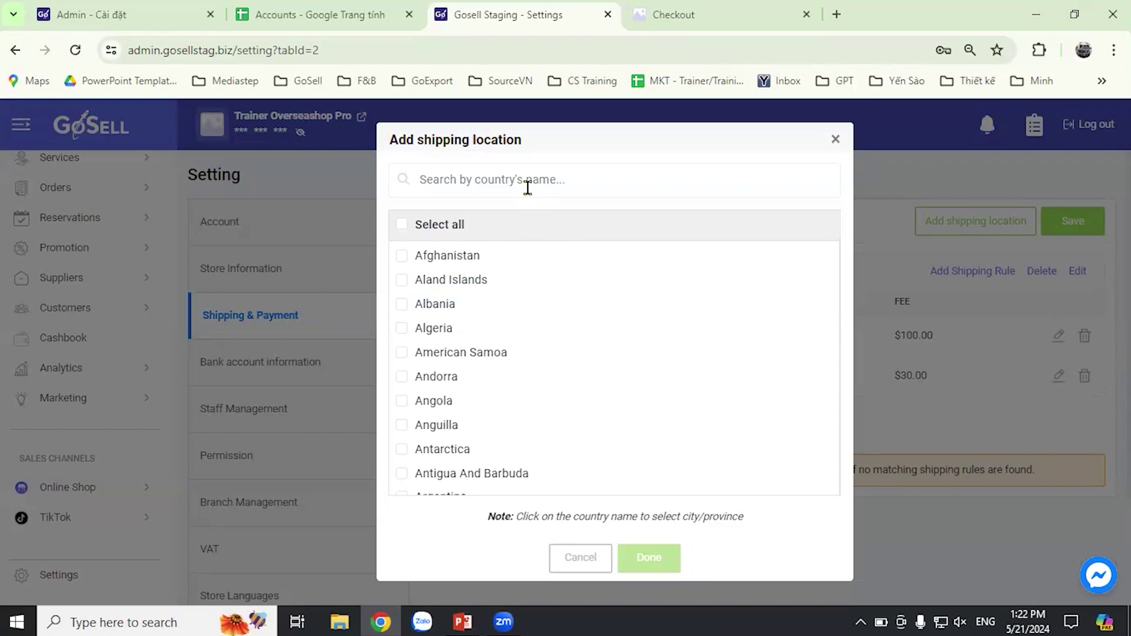
{"action": "left_click", "coordinate": [836, 140]}
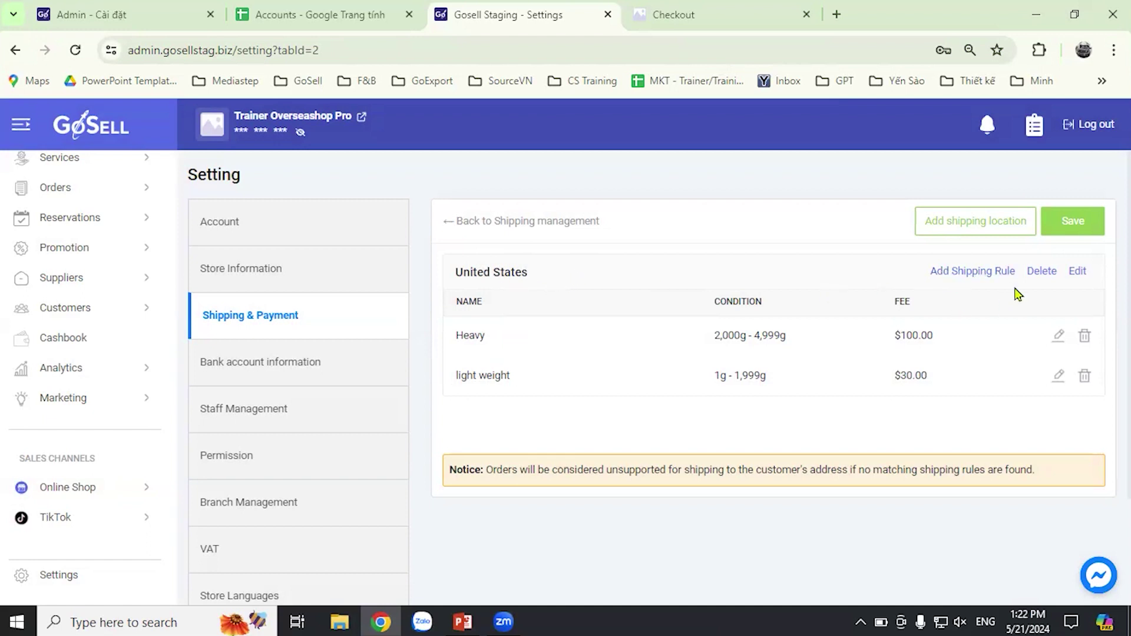
- Start adding a shipping location, search the countries for "au", and display Australia's states and territories
{"action": "left_click", "coordinate": [940, 233]}
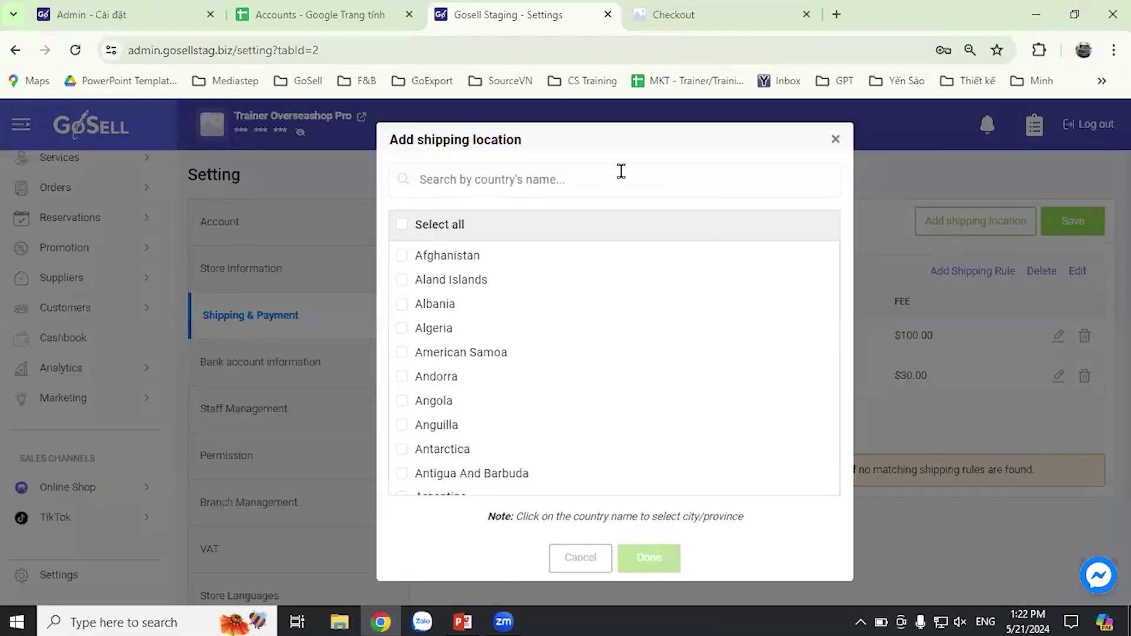
{"action": "left_click", "coordinate": [621, 171]}
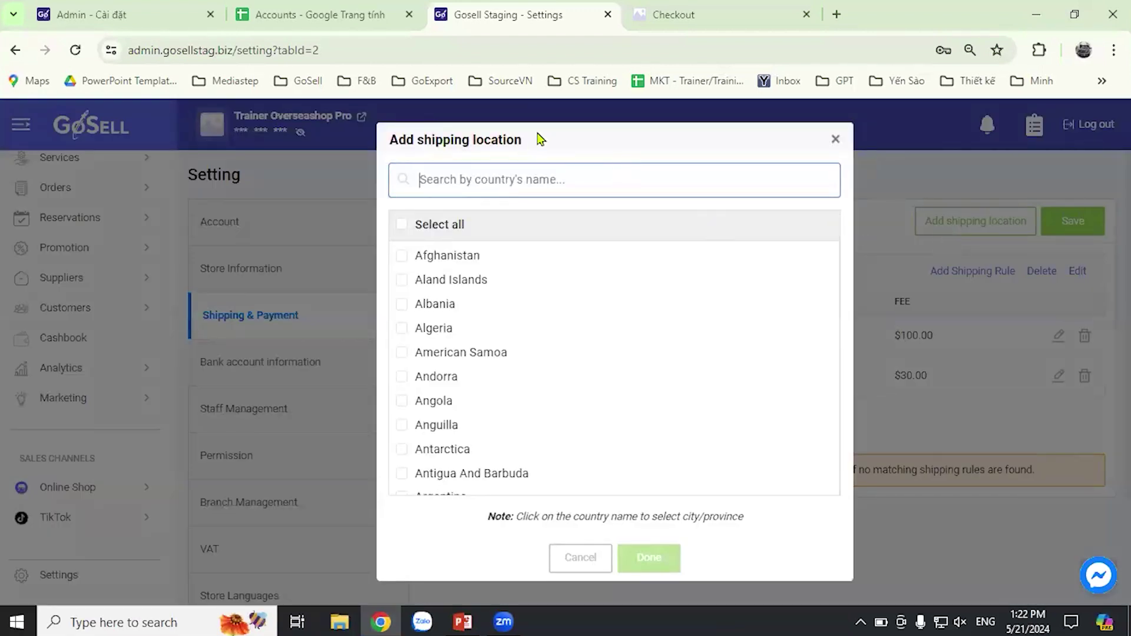
{"action": "type", "text": "au"}
{"action": "left_click", "coordinate": [458, 266]}
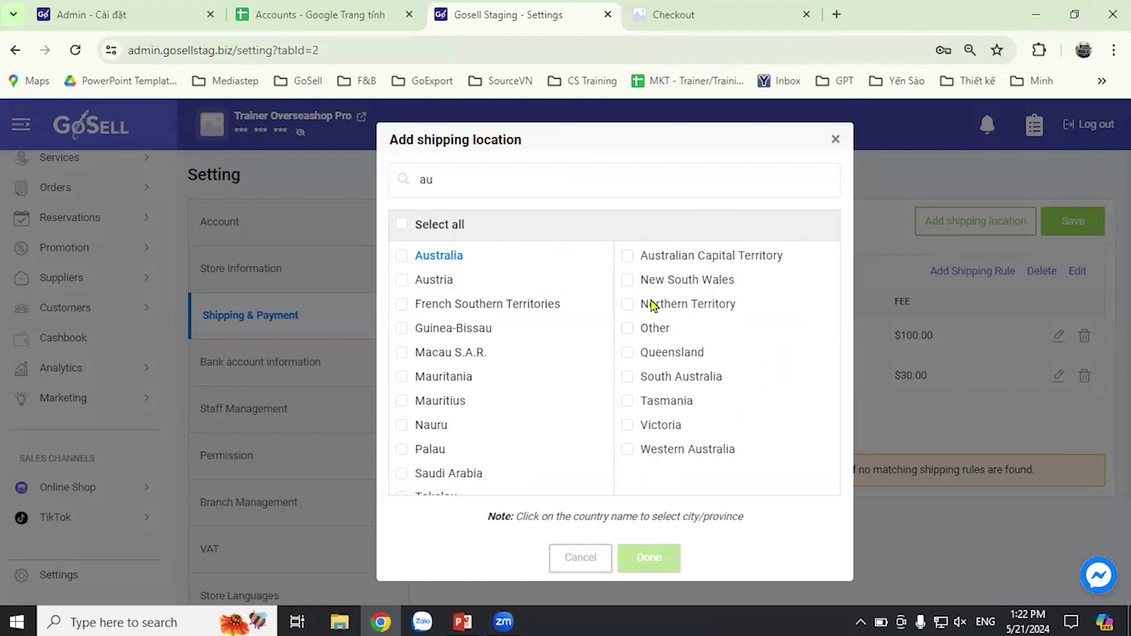
- Try selecting individual Australian regions, narrowing them to New South Wales and Victoria, and clear the whole Australia selection
{"action": "left_click", "coordinate": [627, 257]}
{"action": "left_click", "coordinate": [626, 281]}
{"action": "left_click", "coordinate": [627, 304]}
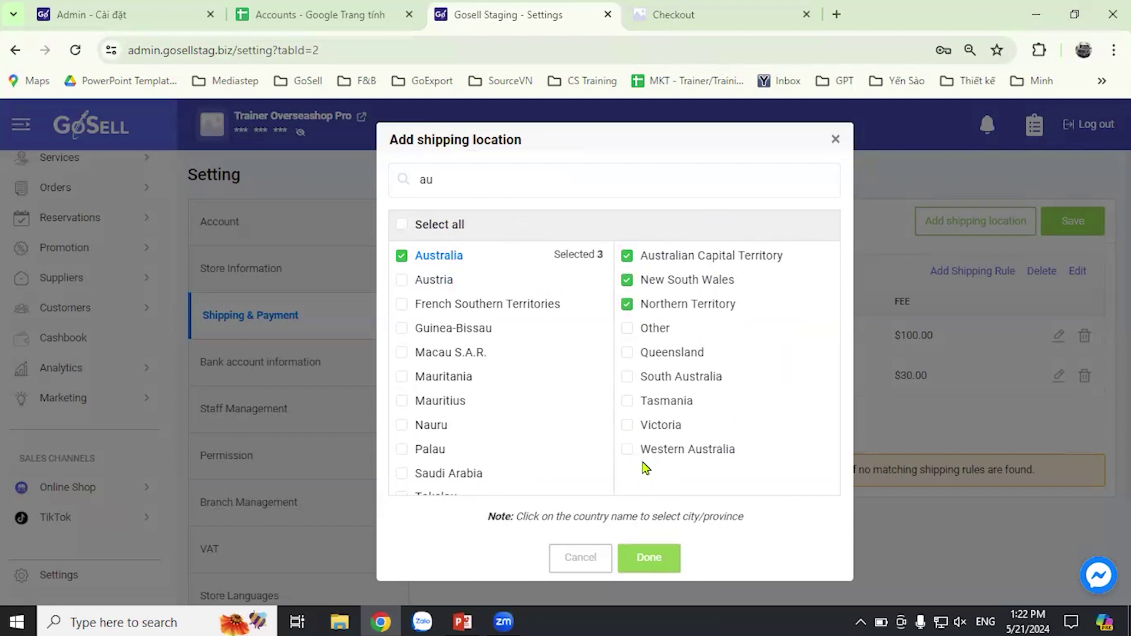
{"action": "left_click", "coordinate": [628, 427]}
{"action": "left_click", "coordinate": [627, 304]}
{"action": "left_click", "coordinate": [627, 257]}
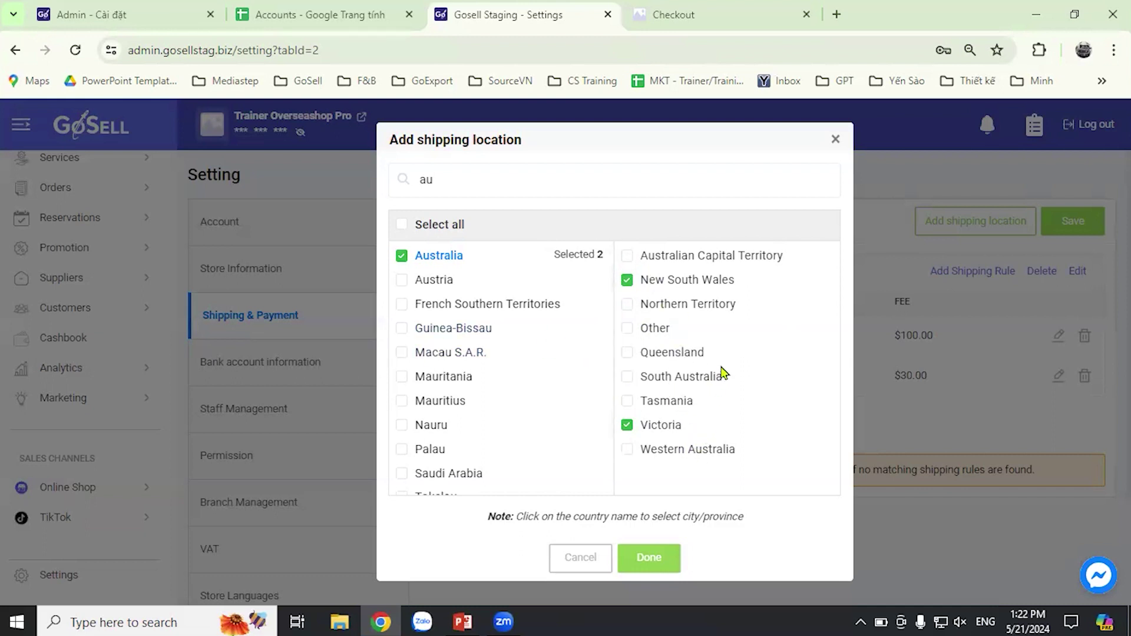
{"action": "left_click", "coordinate": [402, 257]}
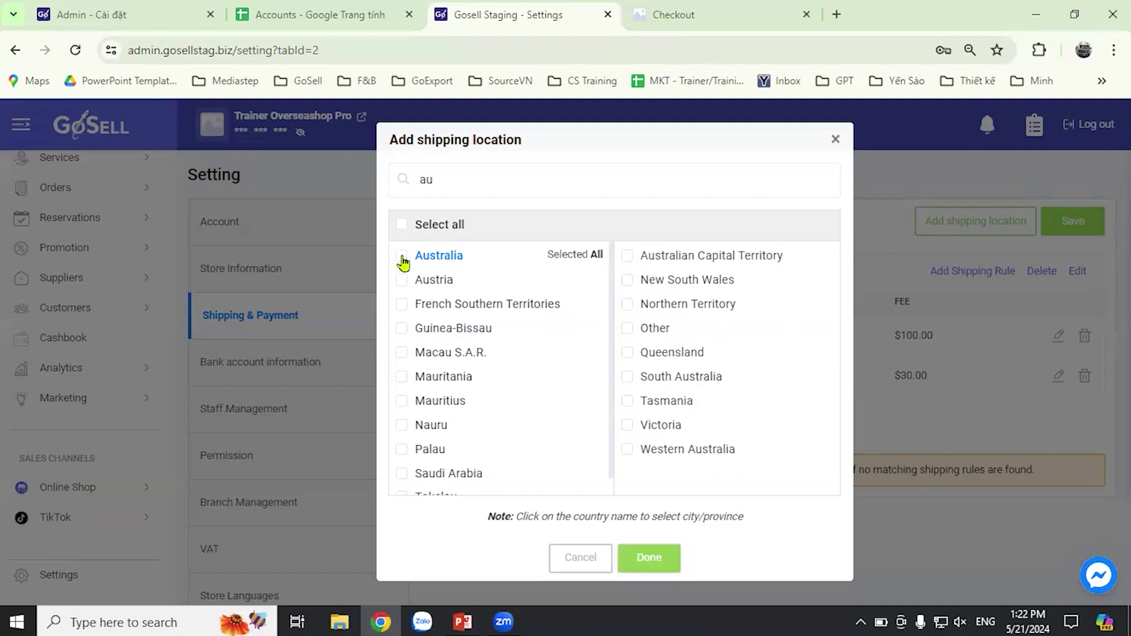
- Select Australia with all its states and territories, add it as a shipping location, and check the location list
{"action": "left_click", "coordinate": [402, 257]}
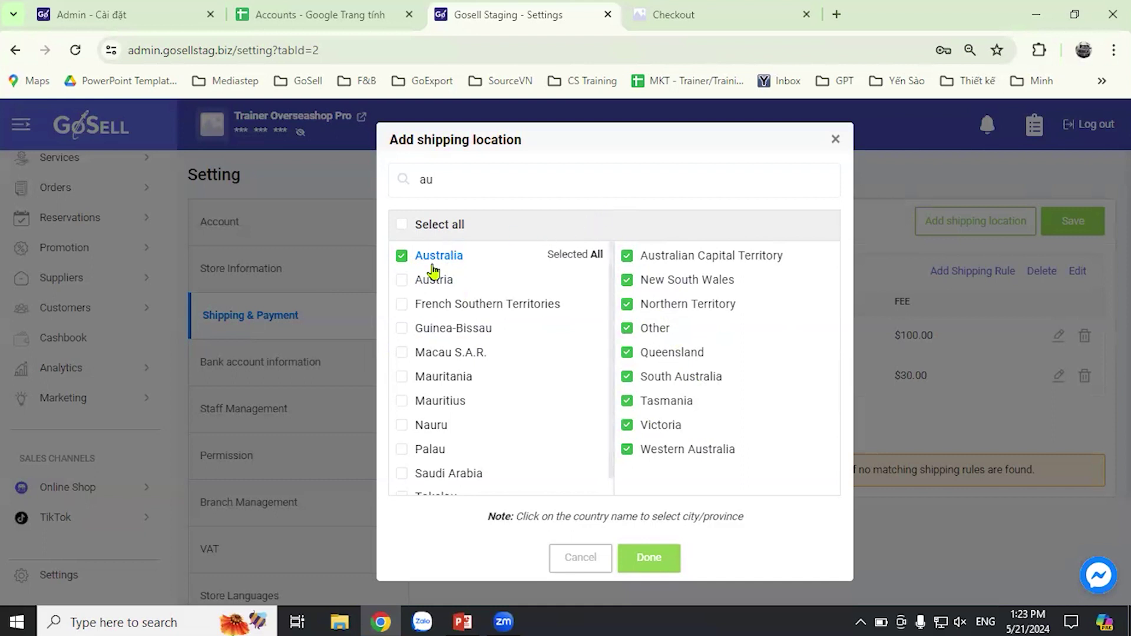
{"action": "left_click", "coordinate": [649, 558]}
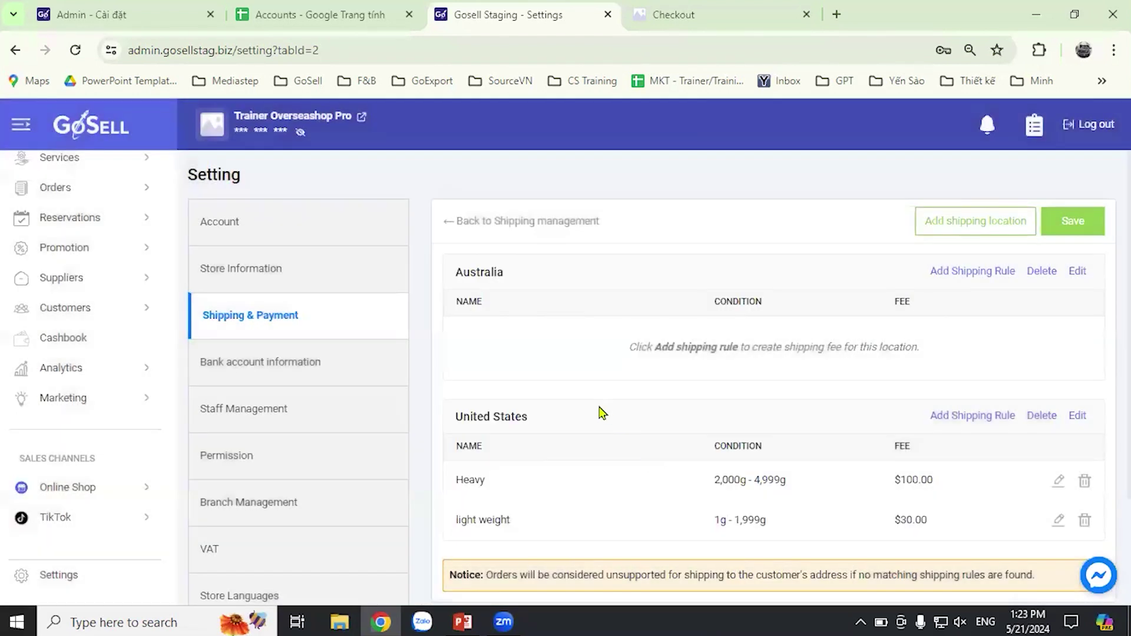
{"action": "scroll", "coordinate": [759, 365], "scroll_direction": "down", "scroll_amount": 2}
{"action": "scroll", "coordinate": [758, 365], "scroll_direction": "up", "scroll_amount": 2}
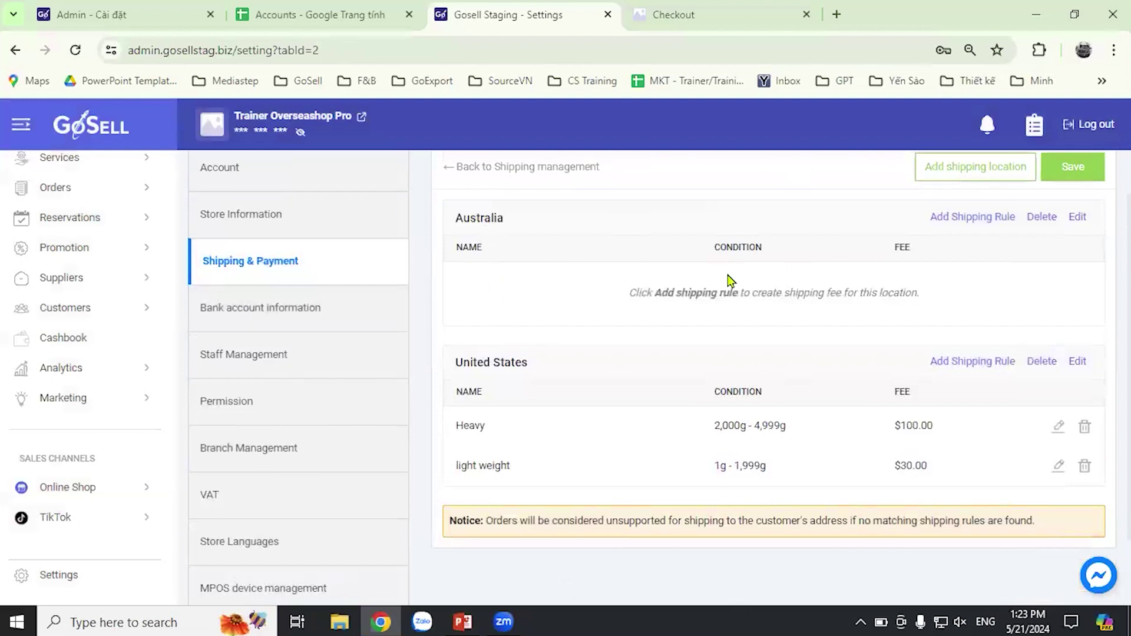
- View the condition options for a new Australia shipping rule and close the form without saving
{"action": "left_click", "coordinate": [973, 217]}
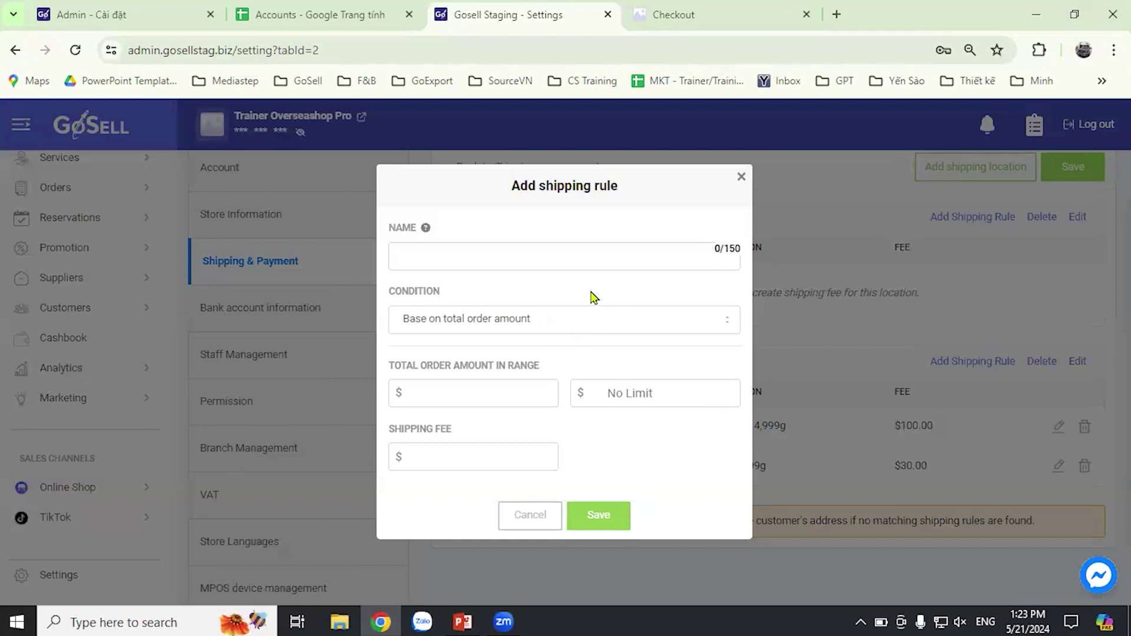
{"action": "left_click", "coordinate": [587, 318]}
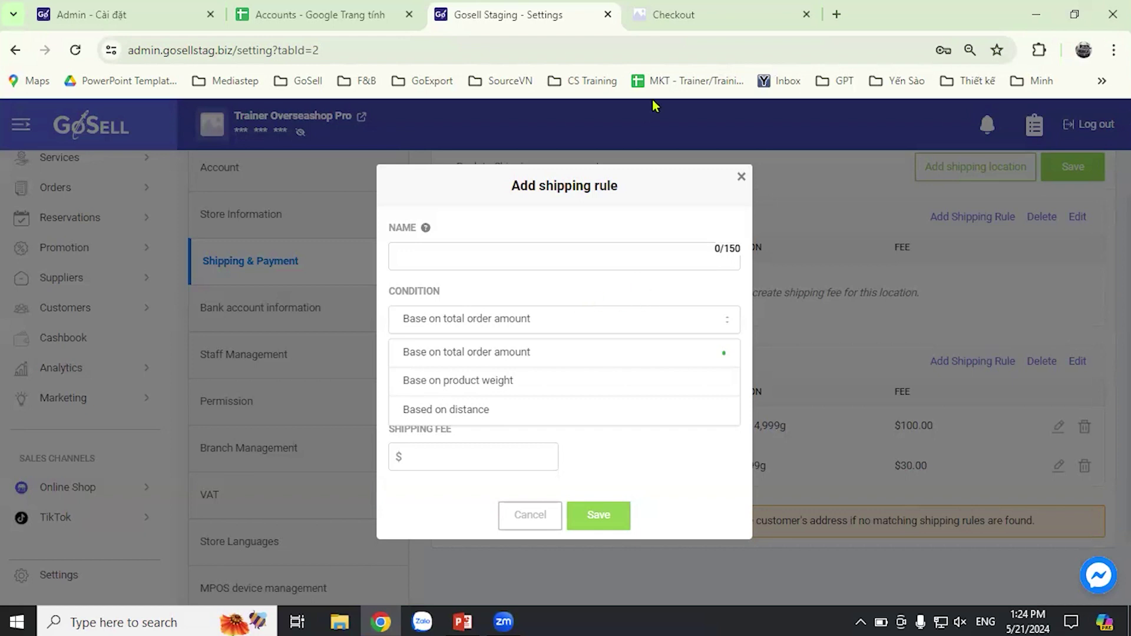
{"action": "left_click", "coordinate": [742, 177]}
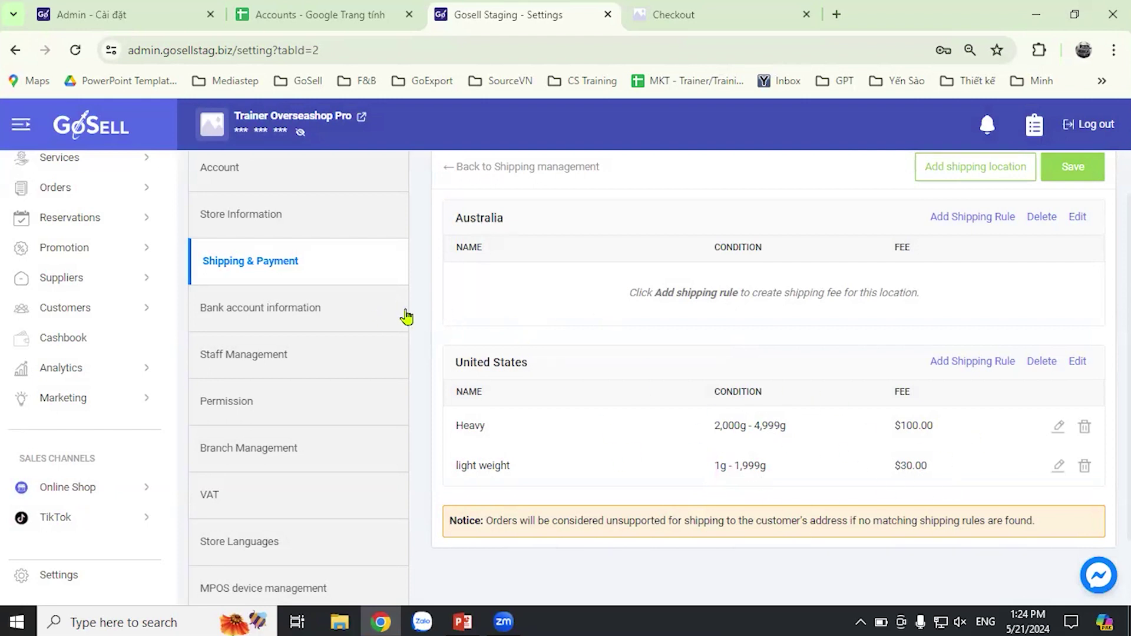
- Reopen the Shipping & Payment settings and look over the shipping provider and payment method sections
{"action": "scroll", "coordinate": [784, 437], "scroll_direction": "down", "scroll_amount": 2}
{"action": "scroll", "coordinate": [270, 283], "scroll_direction": "up", "scroll_amount": 3}
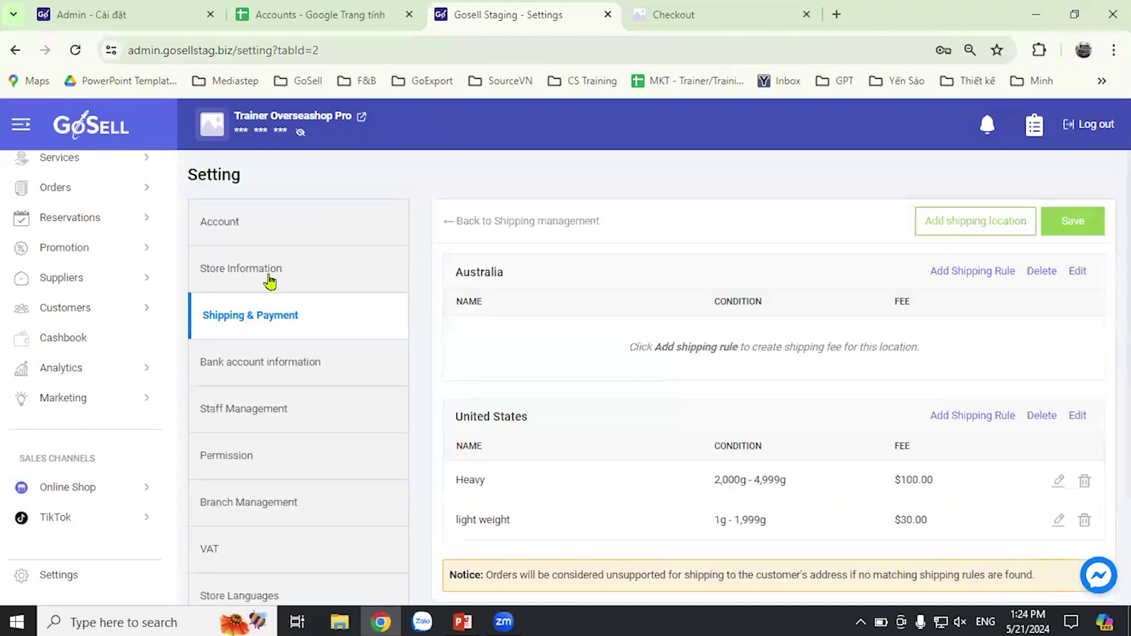
{"action": "left_click", "coordinate": [326, 324]}
{"action": "scroll", "coordinate": [878, 368], "scroll_direction": "down", "scroll_amount": 5}
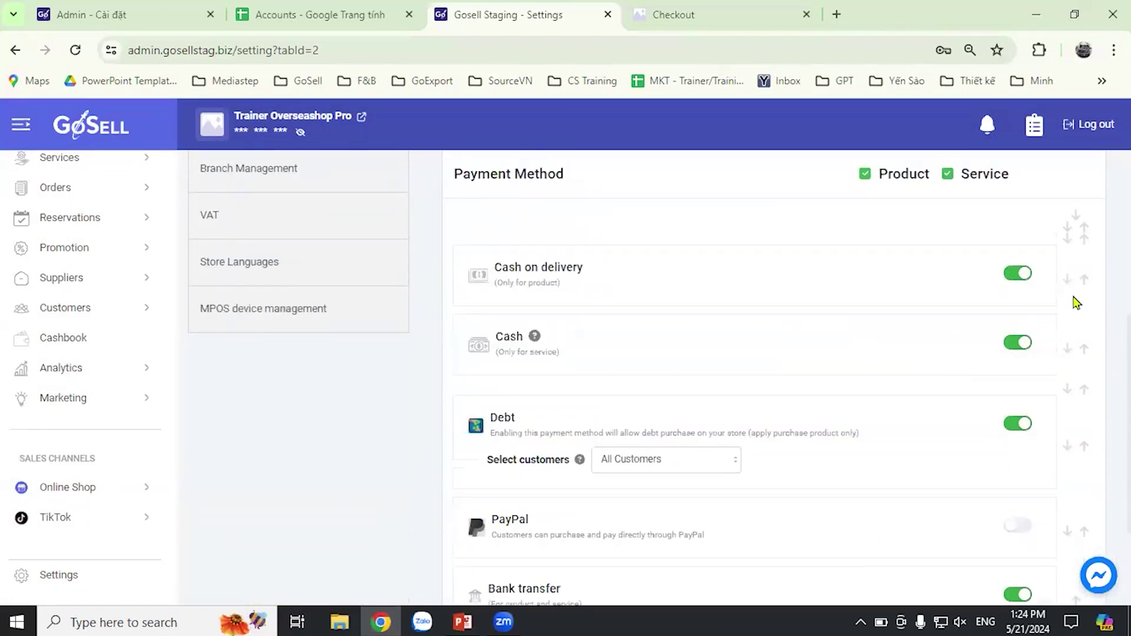
{"action": "scroll", "coordinate": [780, 343], "scroll_direction": "up", "scroll_amount": 1}
{"action": "scroll", "coordinate": [783, 353], "scroll_direction": "up", "scroll_amount": 5}
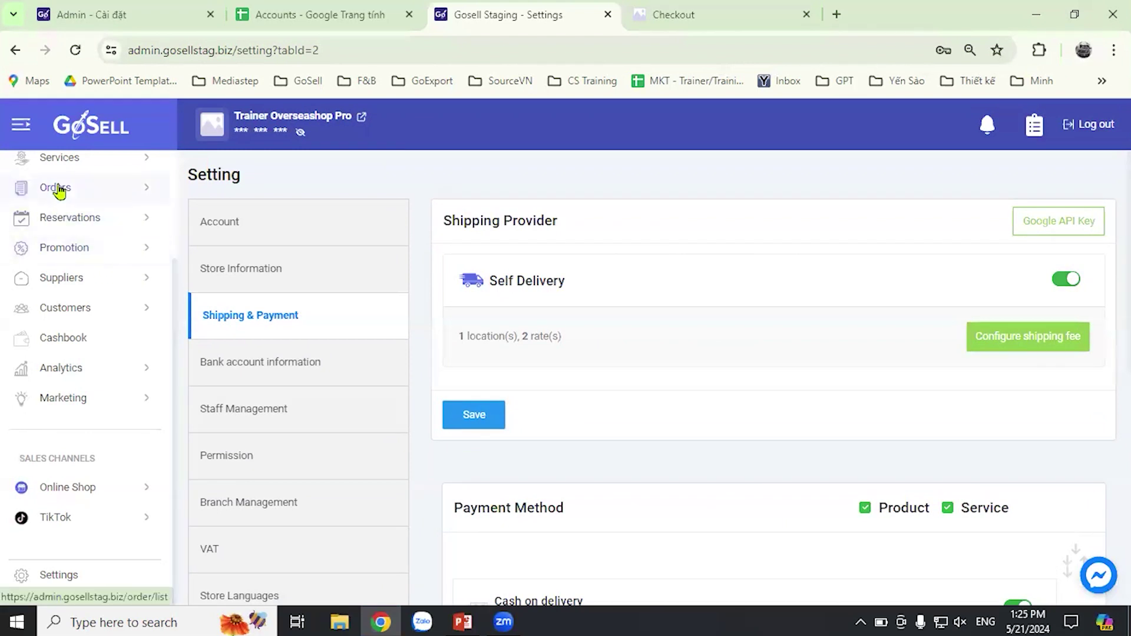
- View the overseas shop's order list, transaction list and delivery management page
{"action": "left_click", "coordinate": [151, 193]}
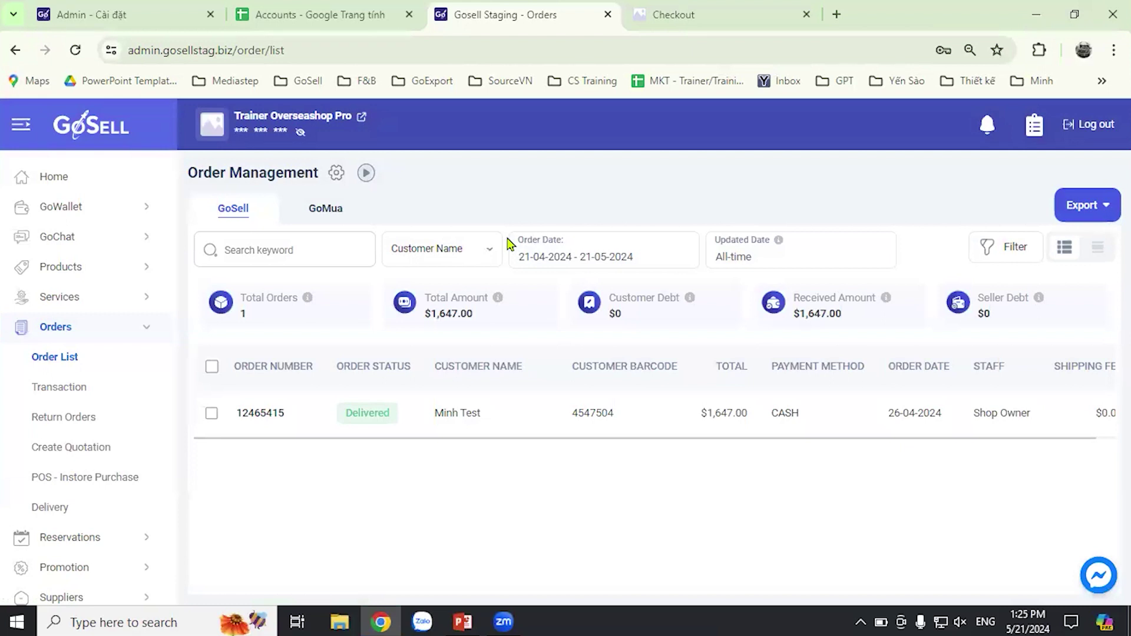
{"action": "left_click", "coordinate": [64, 390]}
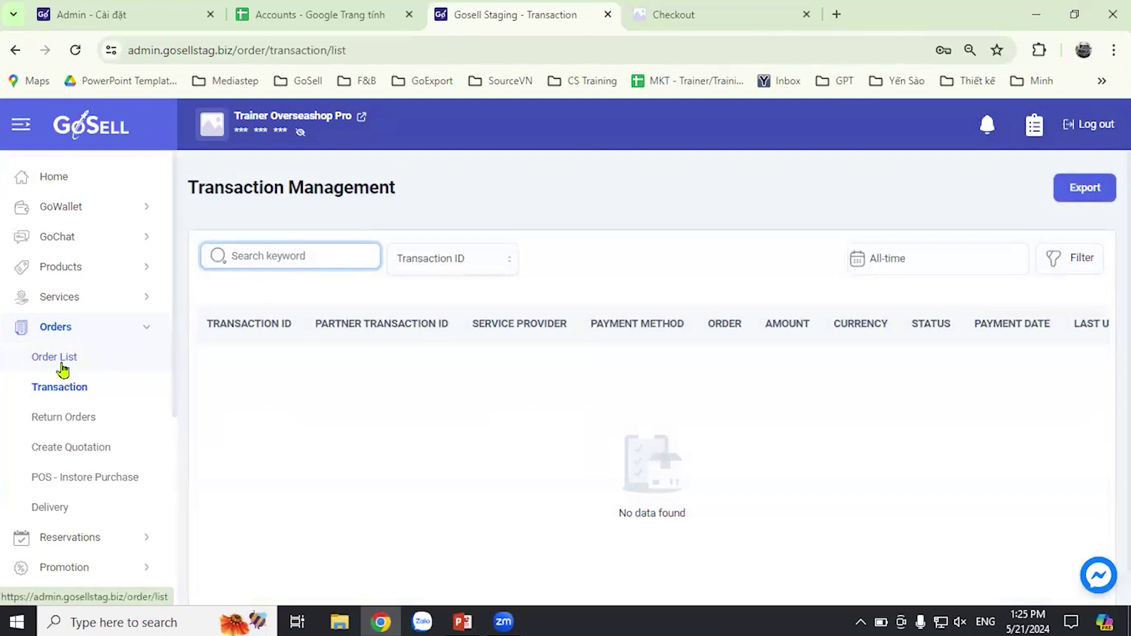
{"action": "left_click", "coordinate": [62, 510]}
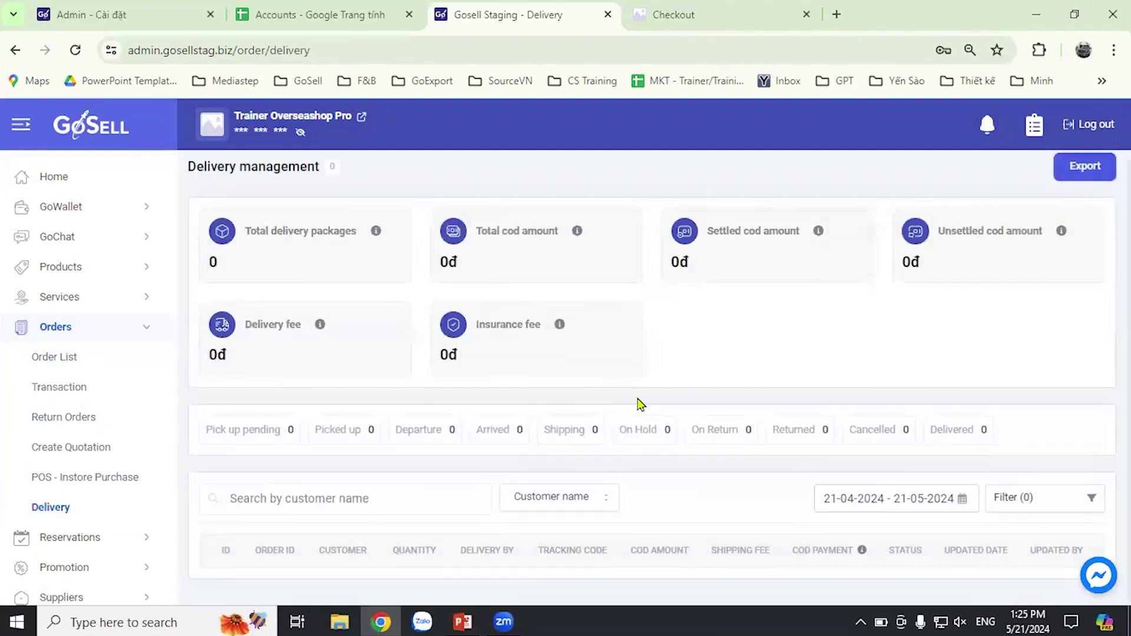
- Display the delivery list's filter options for branch, delivery method and COD payment, reloading the delivery page once in between
{"action": "left_click", "coordinate": [1013, 502]}
{"action": "scroll", "coordinate": [931, 507], "scroll_direction": "down", "scroll_amount": 2}
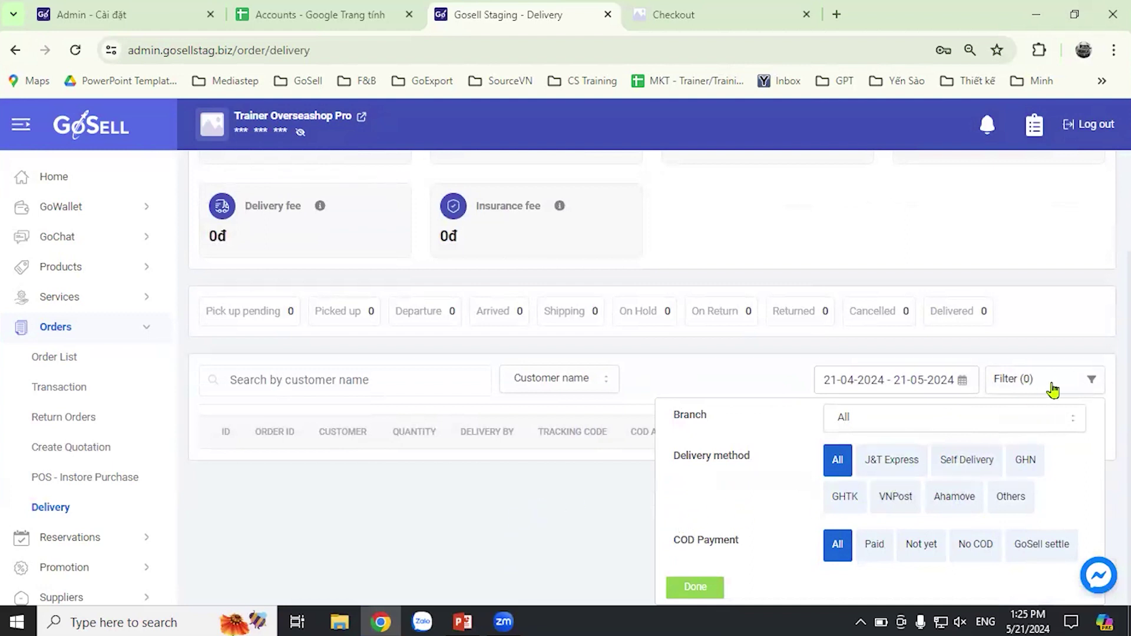
{"action": "left_click", "coordinate": [1077, 382]}
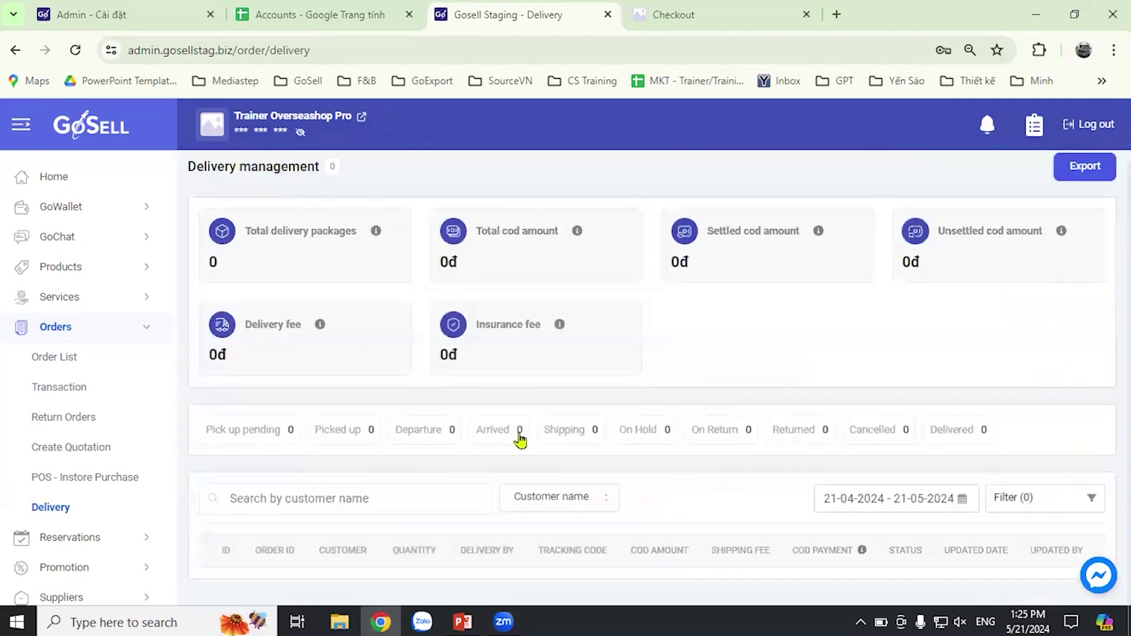
{"action": "left_click", "coordinate": [83, 517]}
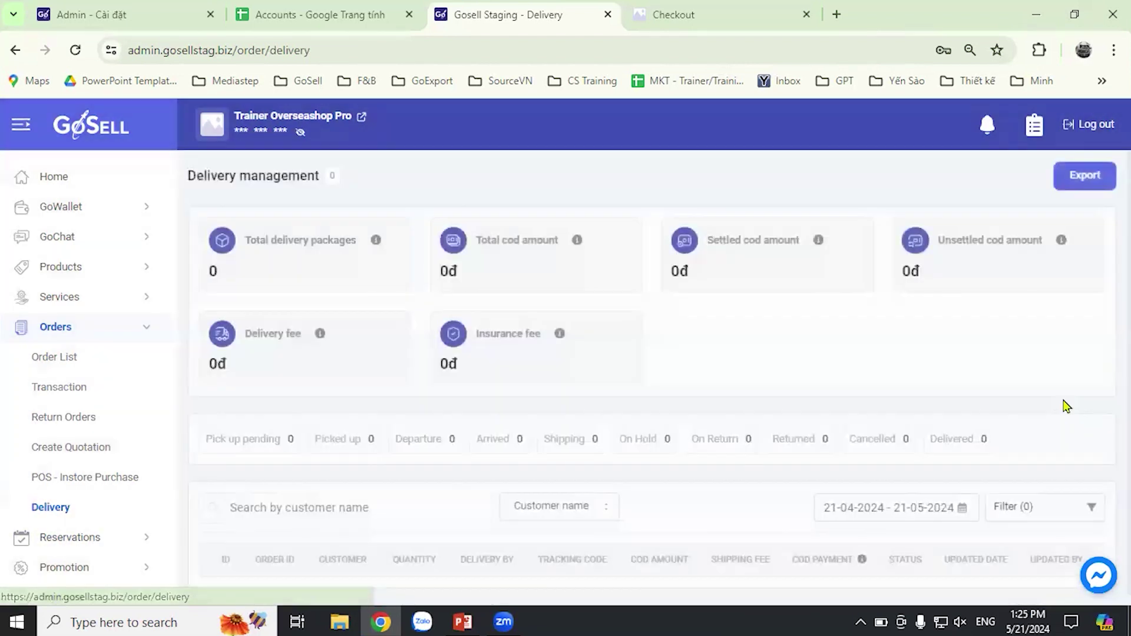
{"action": "left_click", "coordinate": [1043, 506]}
{"action": "scroll", "coordinate": [979, 531], "scroll_direction": "down", "scroll_amount": 2}
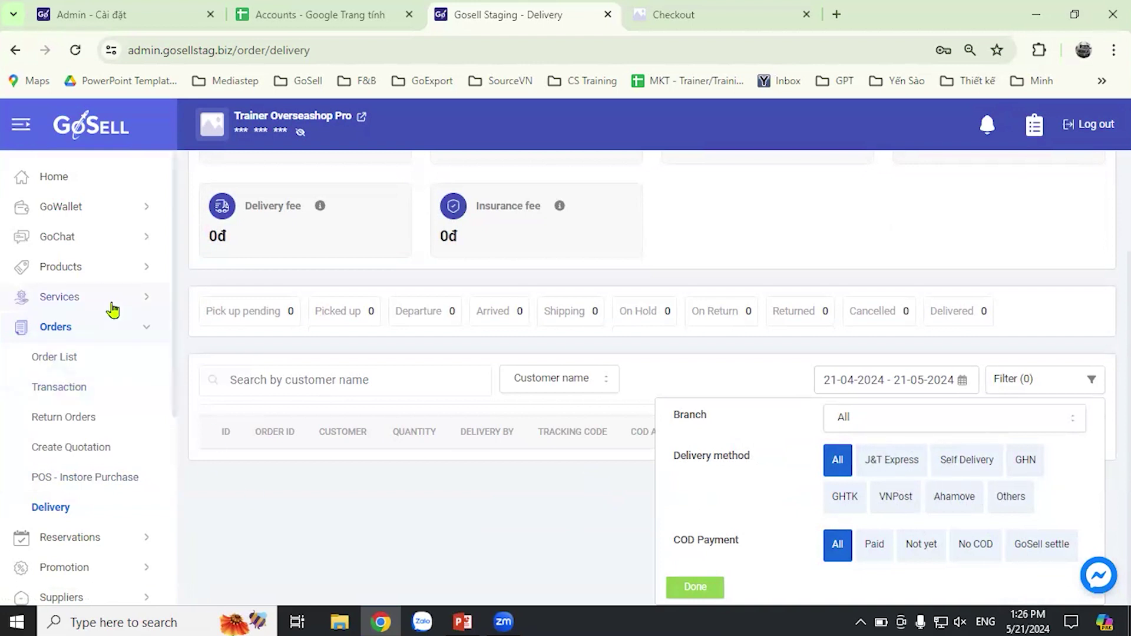
- Open the overseas shop's Shipping & Payment settings at the payment methods
{"action": "scroll", "coordinate": [83, 446], "scroll_direction": "down", "scroll_amount": 5}
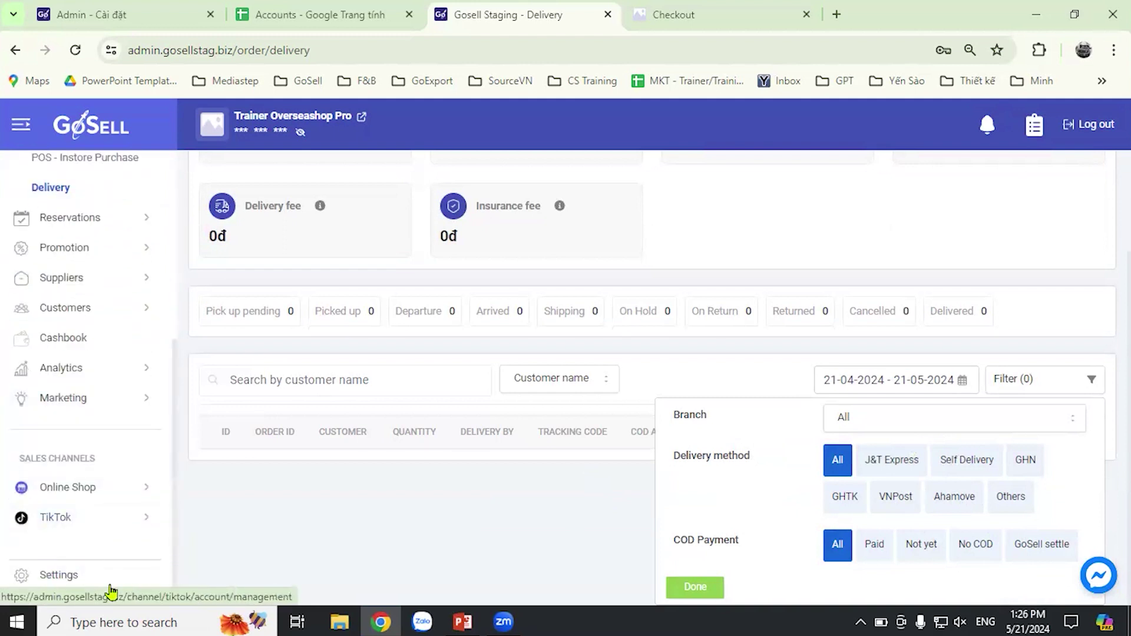
{"action": "left_click", "coordinate": [75, 575]}
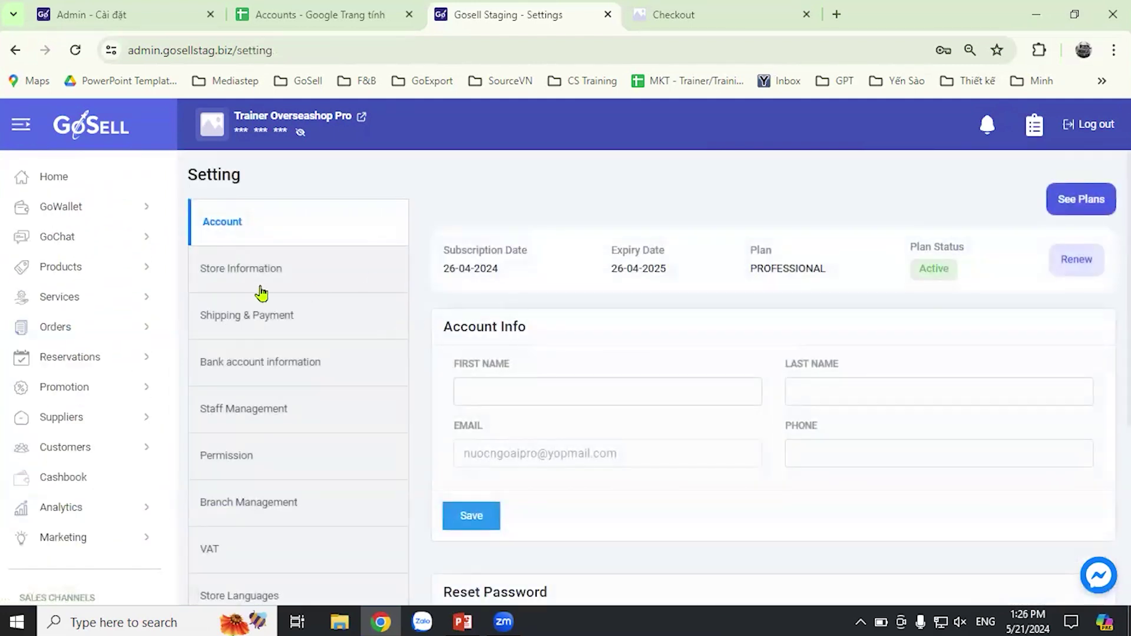
{"action": "left_click", "coordinate": [277, 315]}
{"action": "scroll", "coordinate": [884, 380], "scroll_direction": "down", "scroll_amount": 4}
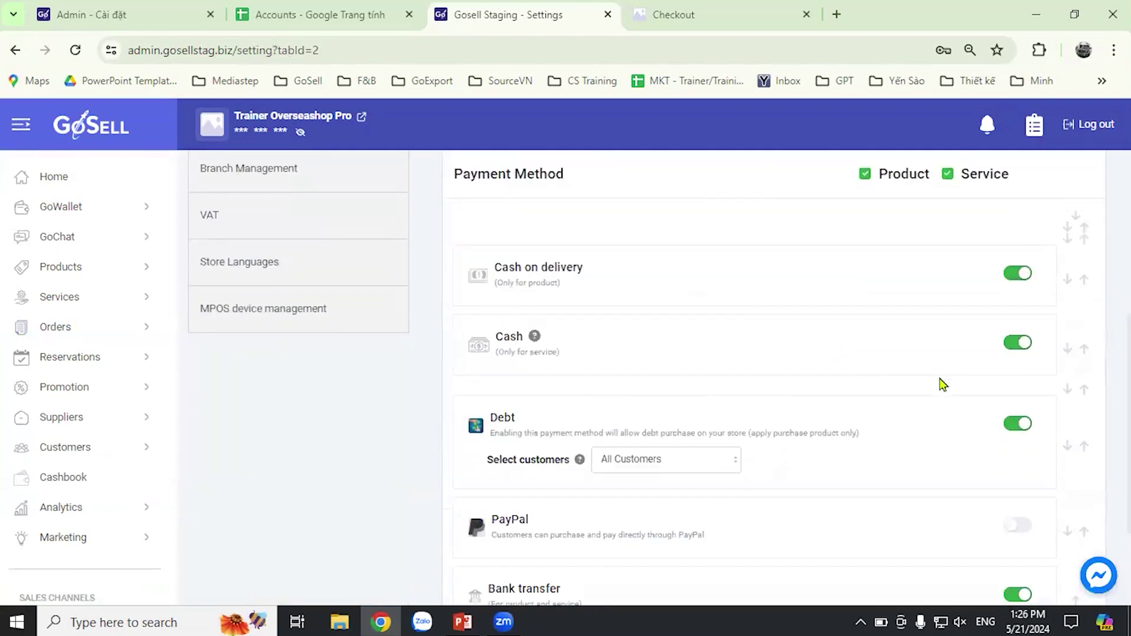
- Examine the available payment methods: cash on delivery, cash, debt, PayPal and bank transfer
{"action": "scroll", "coordinate": [948, 381], "scroll_direction": "up", "scroll_amount": 1}
{"action": "scroll", "coordinate": [994, 380], "scroll_direction": "down", "scroll_amount": 1}
{"action": "scroll", "coordinate": [754, 408], "scroll_direction": "down", "scroll_amount": 2}
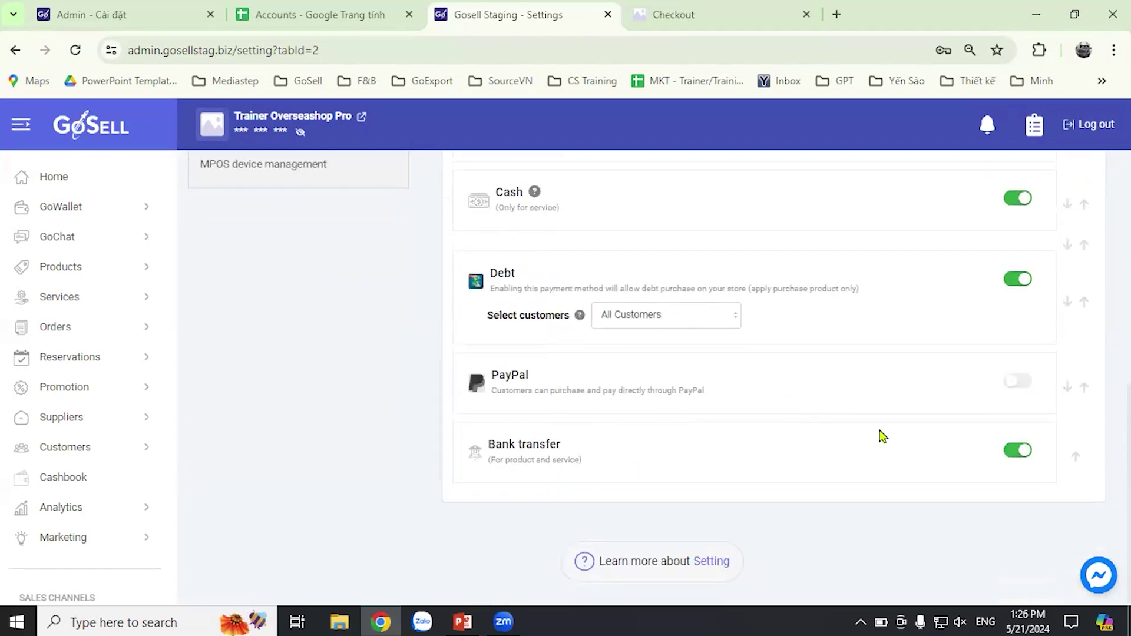
{"action": "scroll", "coordinate": [981, 452], "scroll_direction": "up", "scroll_amount": 1}
{"action": "scroll", "coordinate": [990, 449], "scroll_direction": "down", "scroll_amount": 1}
{"action": "scroll", "coordinate": [997, 443], "scroll_direction": "up", "scroll_amount": 3}
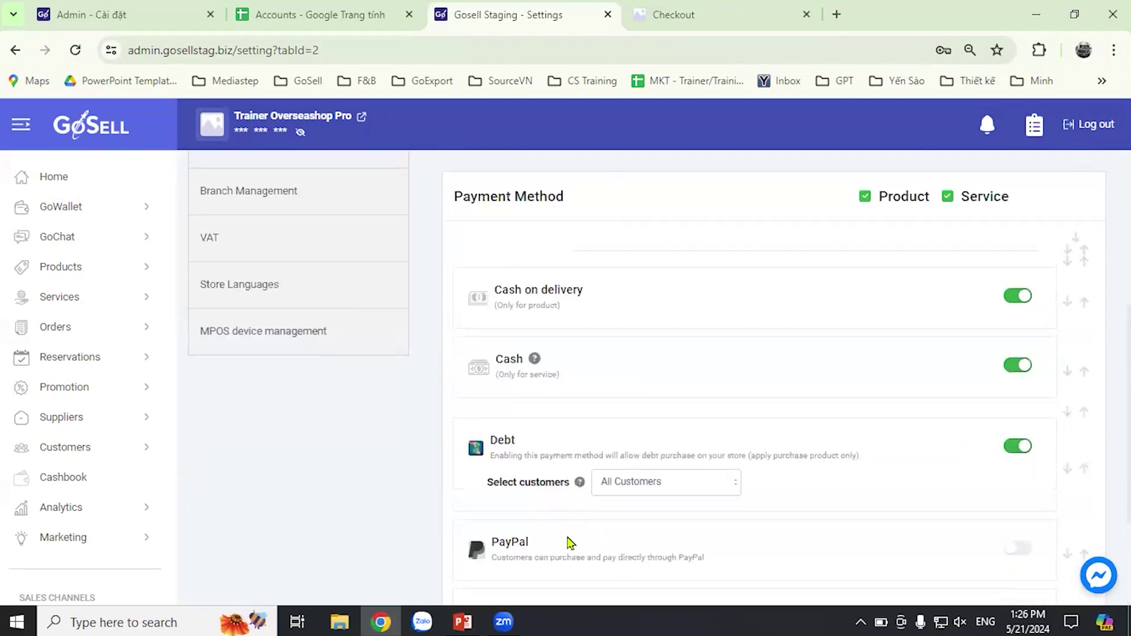
{"action": "scroll", "coordinate": [829, 535], "scroll_direction": "down", "scroll_amount": 3}
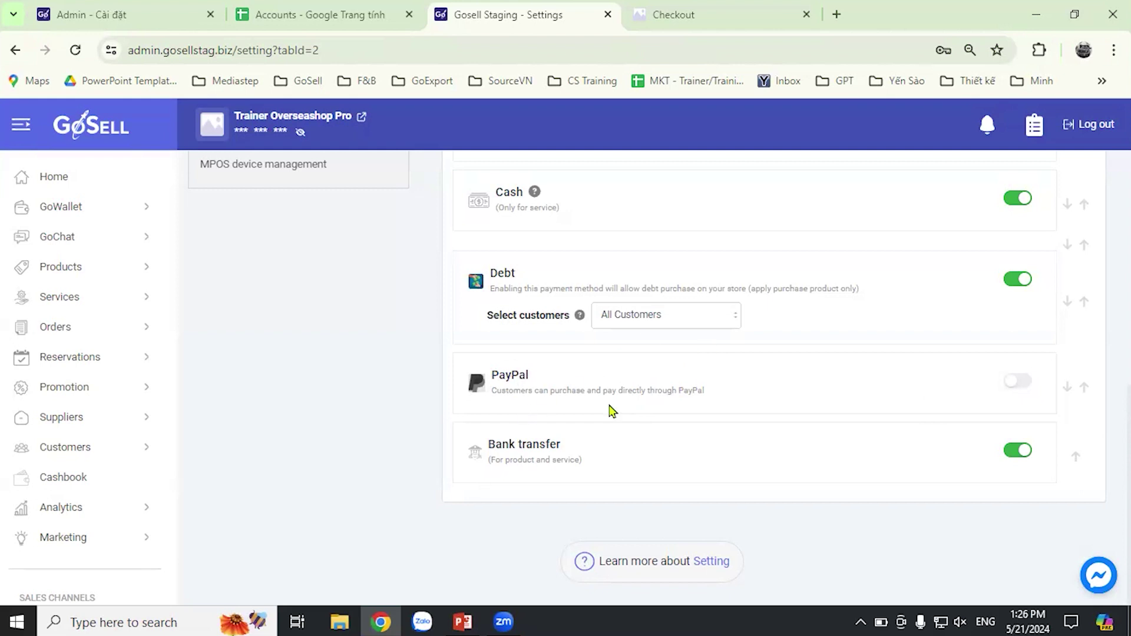
{"action": "scroll", "coordinate": [720, 408], "scroll_direction": "up", "scroll_amount": 3}
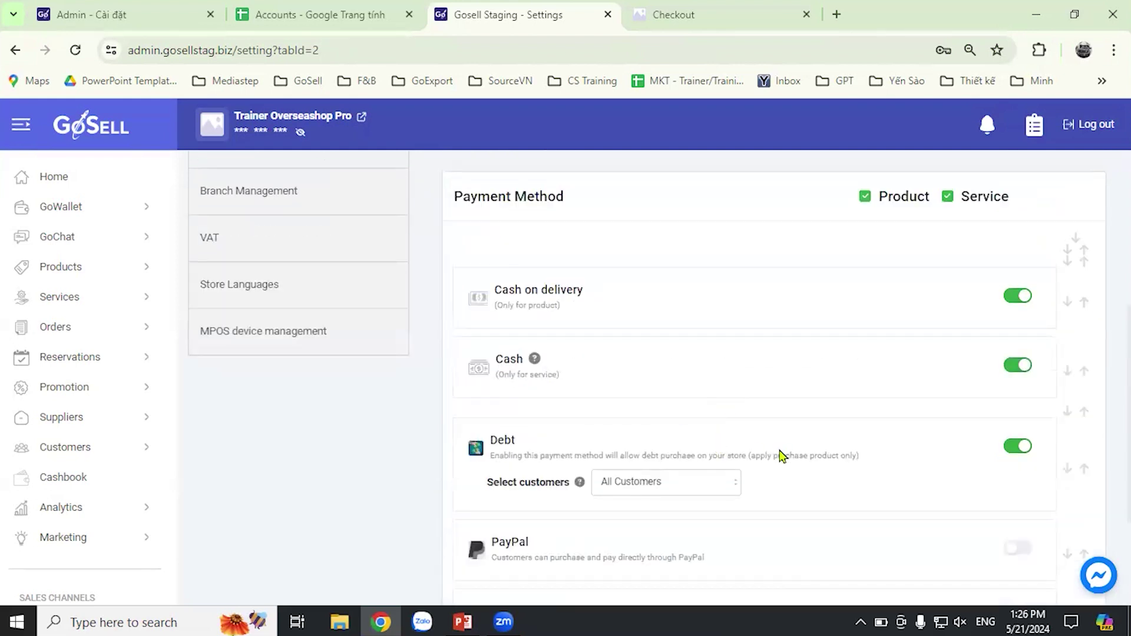
{"action": "scroll", "coordinate": [790, 472], "scroll_direction": "down", "scroll_amount": 3}
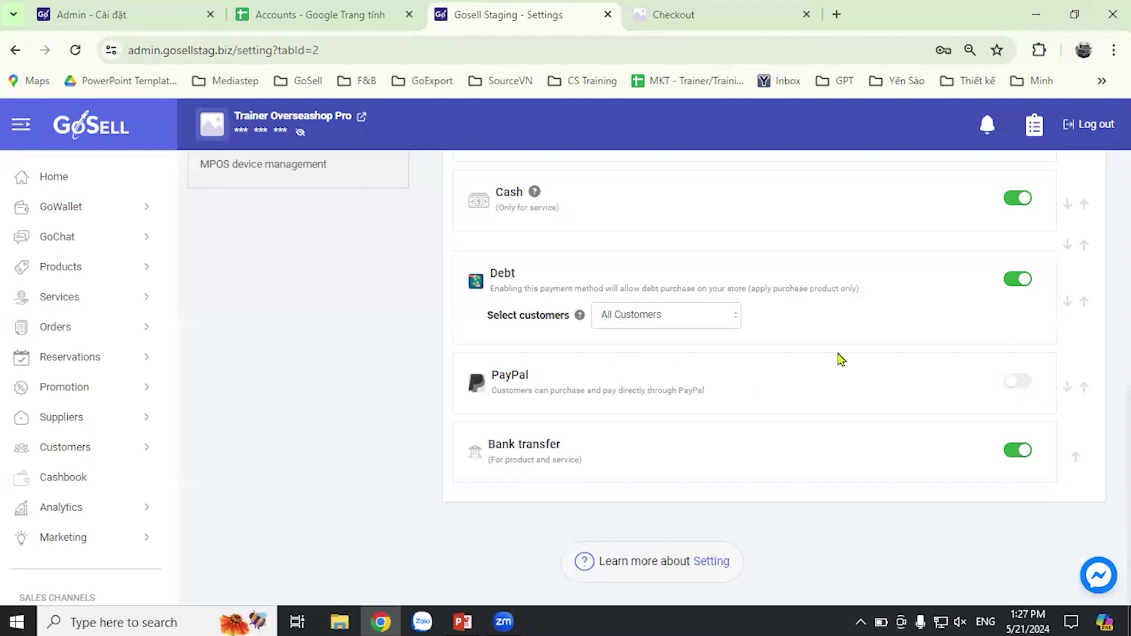
{"action": "scroll", "coordinate": [841, 359], "scroll_direction": "up", "scroll_amount": 4}
{"action": "scroll", "coordinate": [833, 379], "scroll_direction": "down", "scroll_amount": 3}
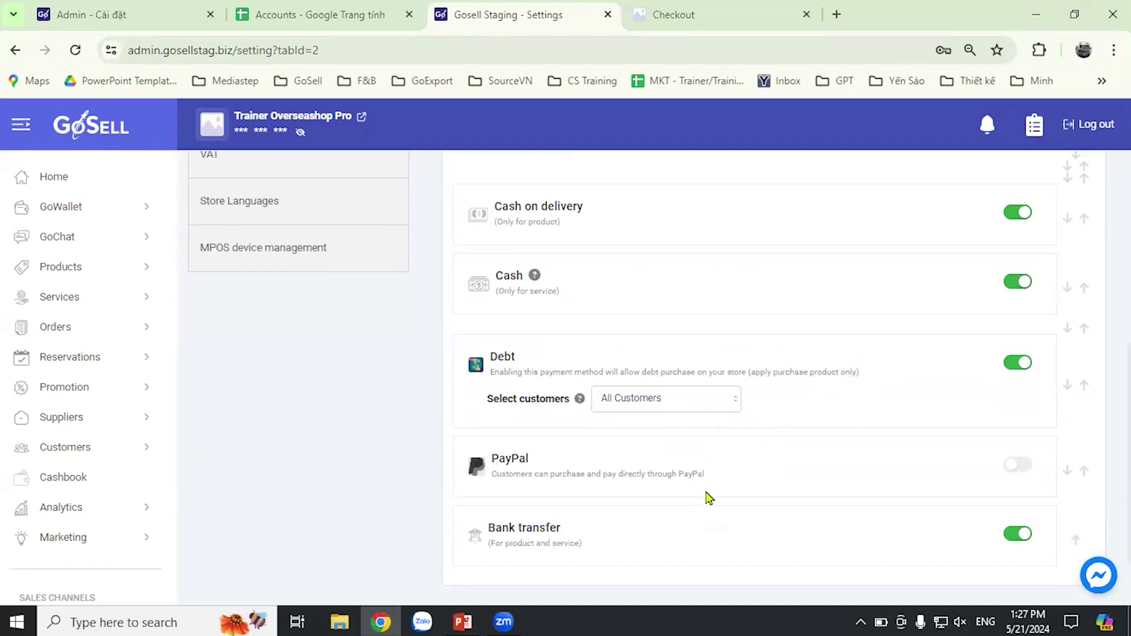
{"action": "scroll", "coordinate": [707, 494], "scroll_direction": "up", "scroll_amount": 4}
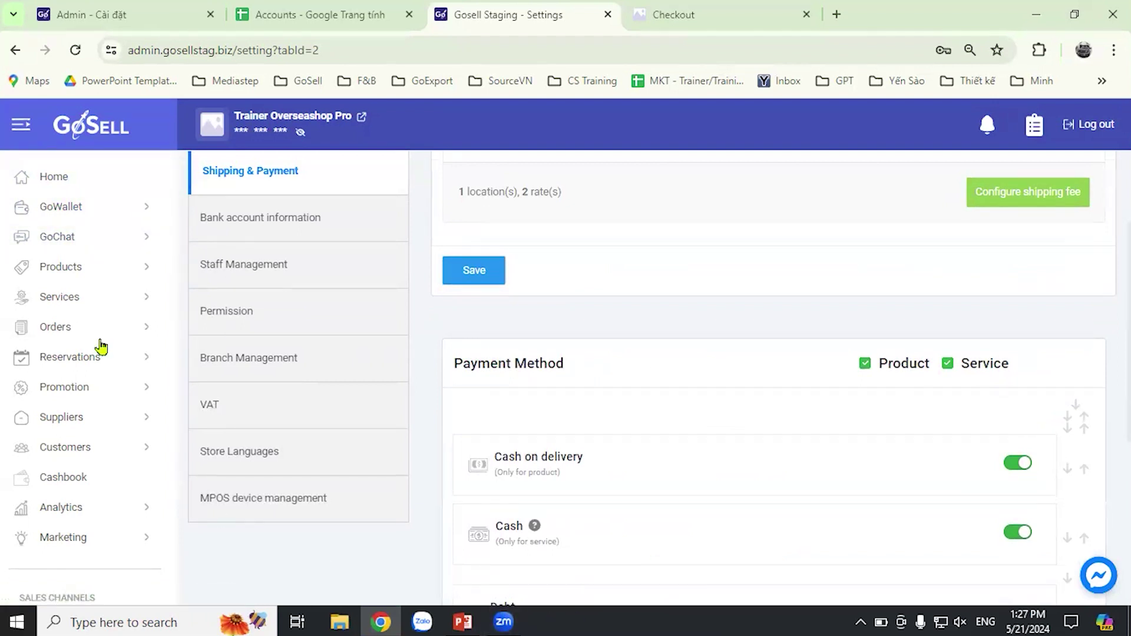
- Open the overseas shop's product list, glance at the Vietnamese shop's shipping settings, and return to the product list
{"action": "left_click", "coordinate": [83, 269]}
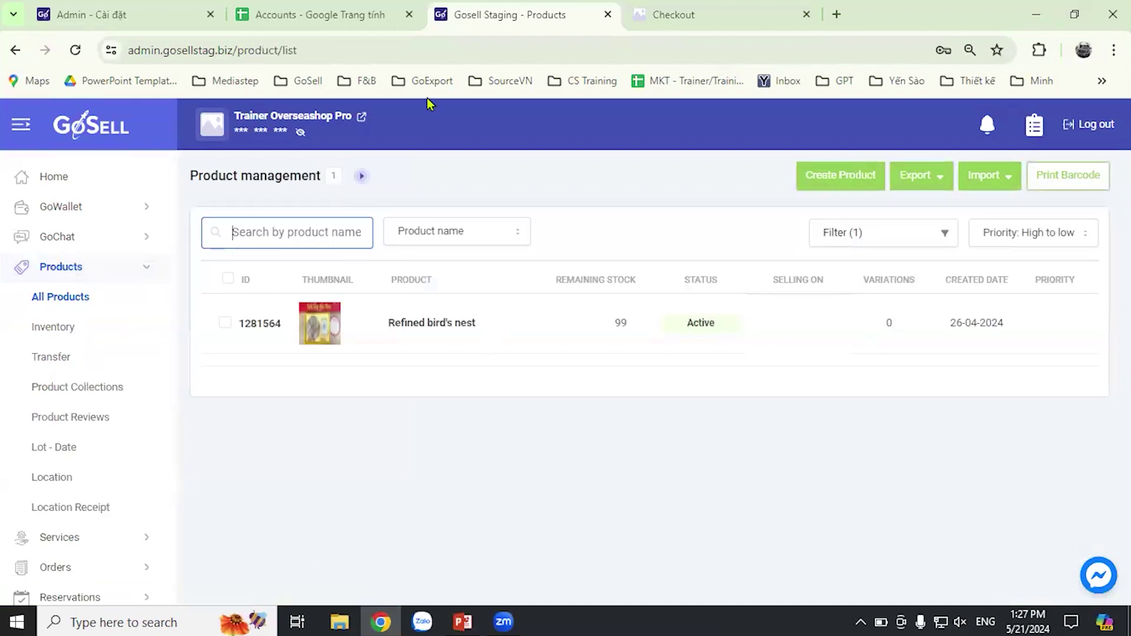
{"action": "left_click", "coordinate": [721, 166]}
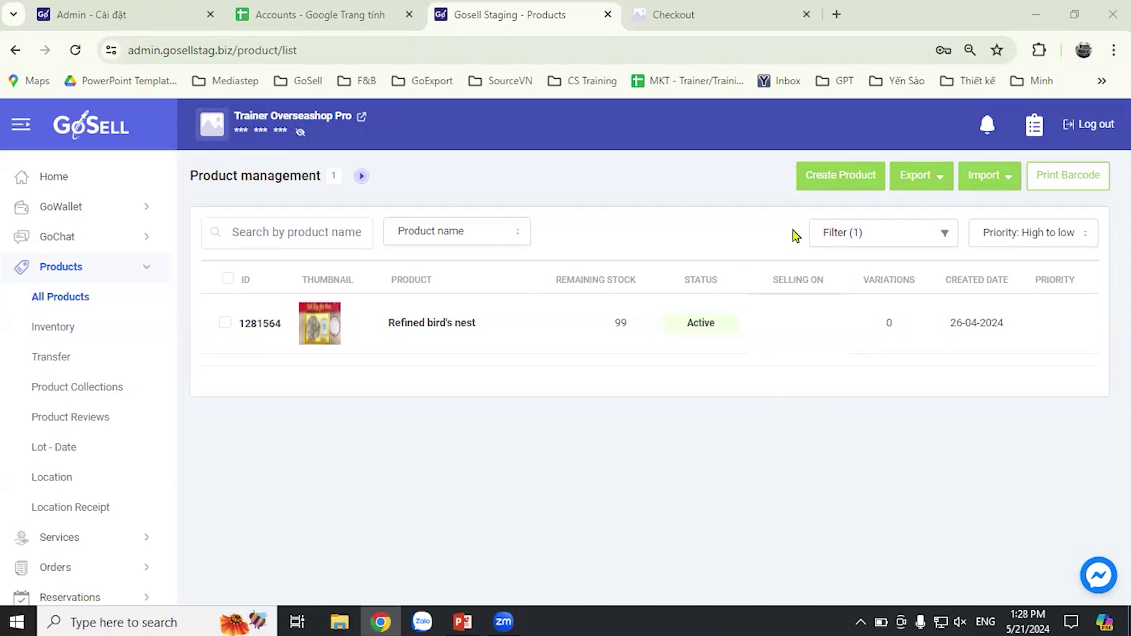
{"action": "key", "text": "ctrl+1"}
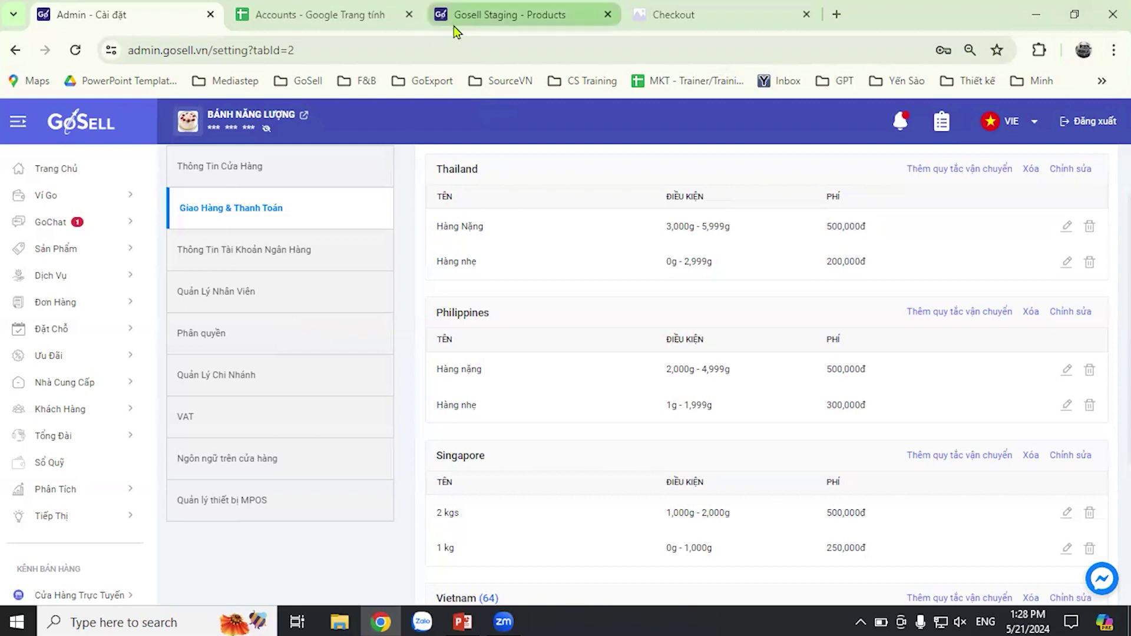
{"action": "left_click", "coordinate": [472, 17]}
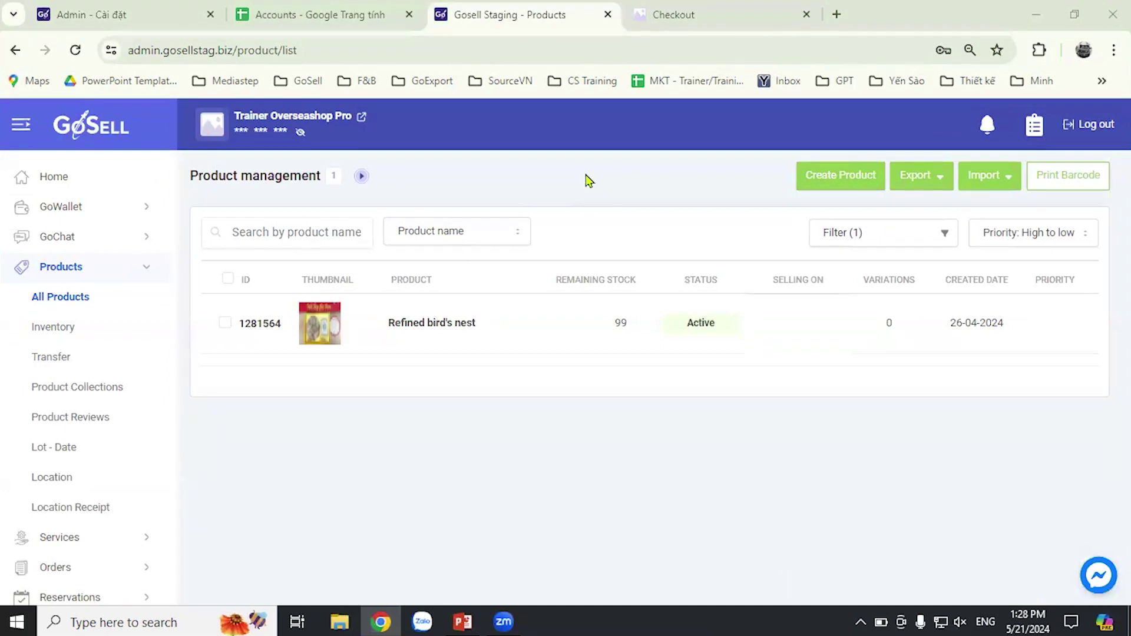
- Examine the Vietnamese shop's shipping rules for Thailand, Philippines, Singapore and Vietnam, and return to the overseas shop's product list
{"action": "left_click", "coordinate": [127, 23]}
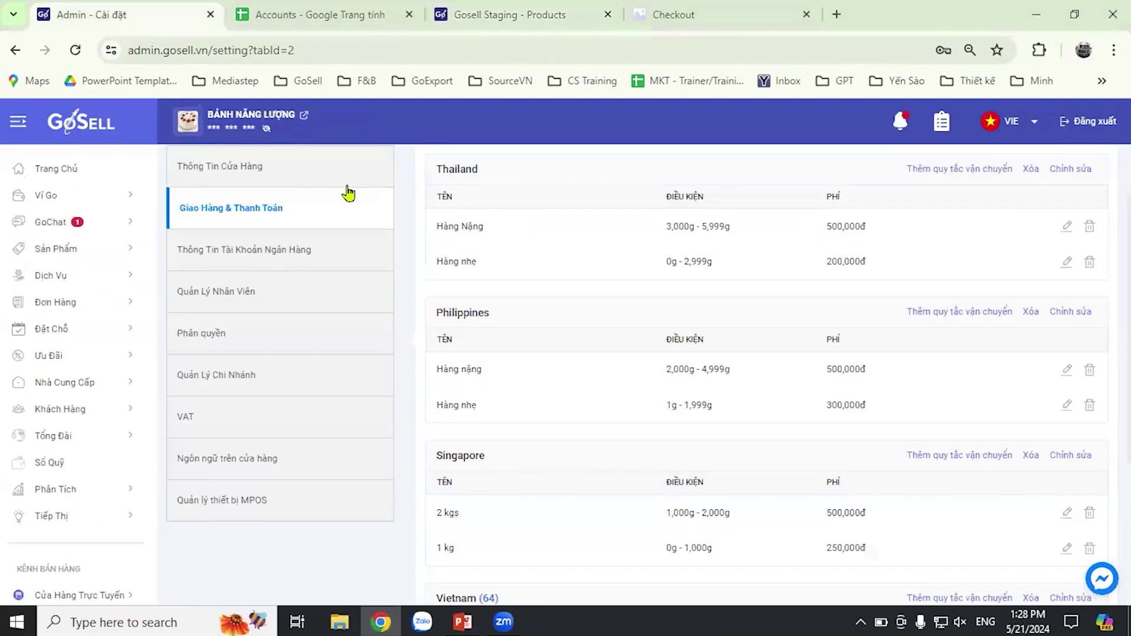
{"action": "scroll", "coordinate": [383, 341], "scroll_direction": "up", "scroll_amount": 1}
{"action": "scroll", "coordinate": [383, 340], "scroll_direction": "up", "scroll_amount": 1}
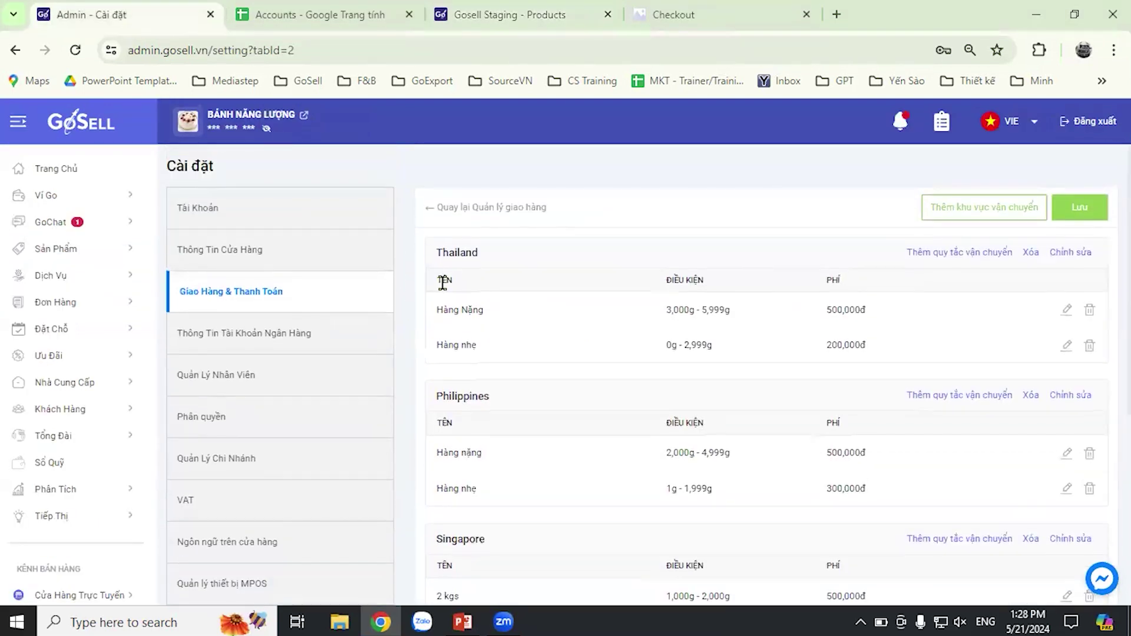
{"action": "scroll", "coordinate": [399, 338], "scroll_direction": "down", "scroll_amount": 7}
{"action": "scroll", "coordinate": [402, 360], "scroll_direction": "up", "scroll_amount": 4}
{"action": "scroll", "coordinate": [402, 360], "scroll_direction": "down", "scroll_amount": 3}
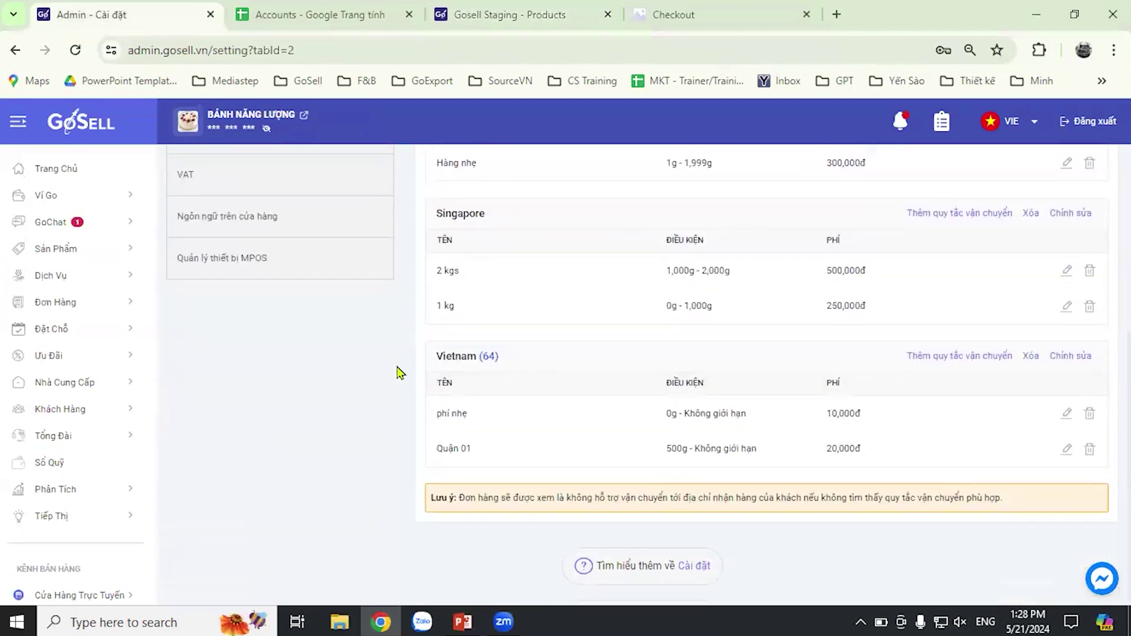
{"action": "scroll", "coordinate": [397, 371], "scroll_direction": "up", "scroll_amount": 6}
{"action": "scroll", "coordinate": [397, 371], "scroll_direction": "down", "scroll_amount": 4}
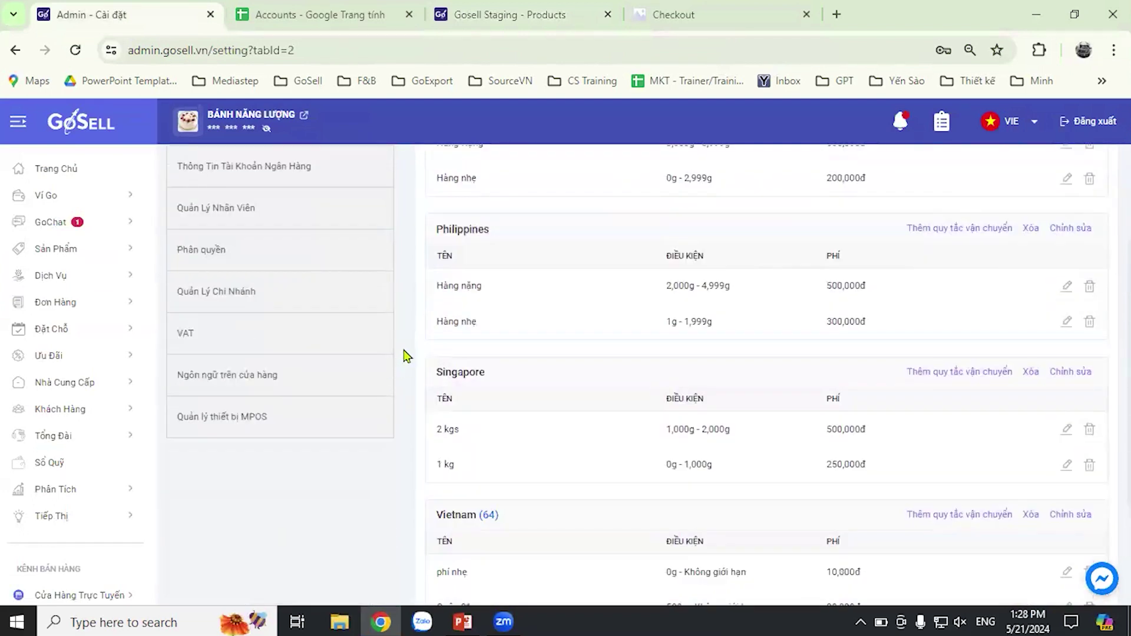
{"action": "scroll", "coordinate": [407, 353], "scroll_direction": "up", "scroll_amount": 4}
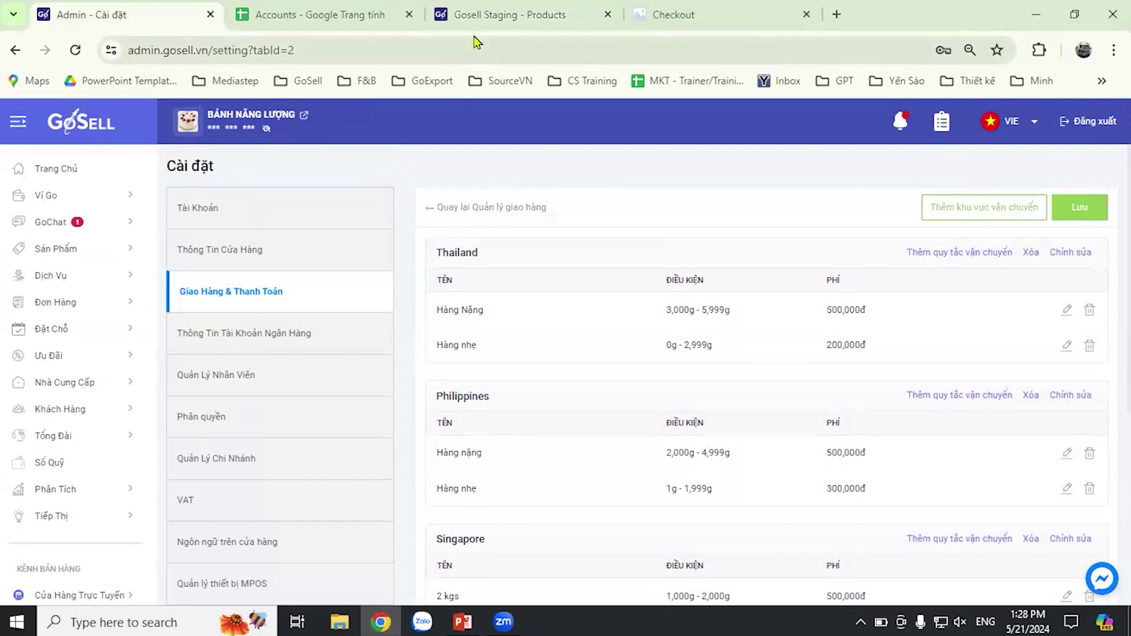
{"action": "left_click", "coordinate": [483, 16]}
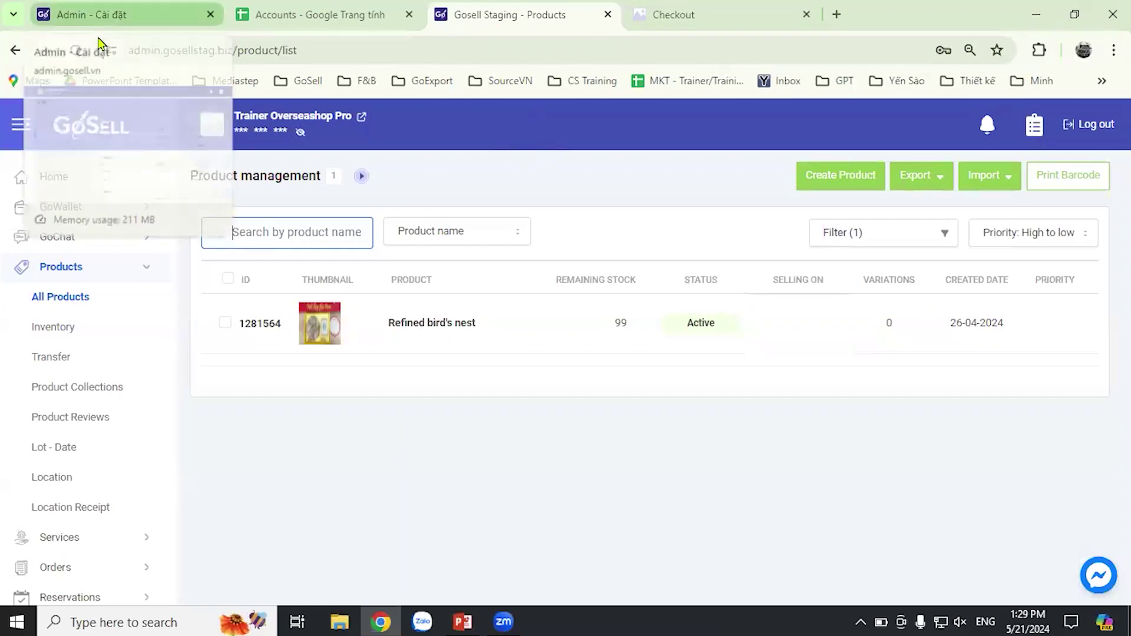
{"action": "left_click", "coordinate": [462, 175]}
{"action": "scroll", "coordinate": [112, 453], "scroll_direction": "down", "scroll_amount": 3}
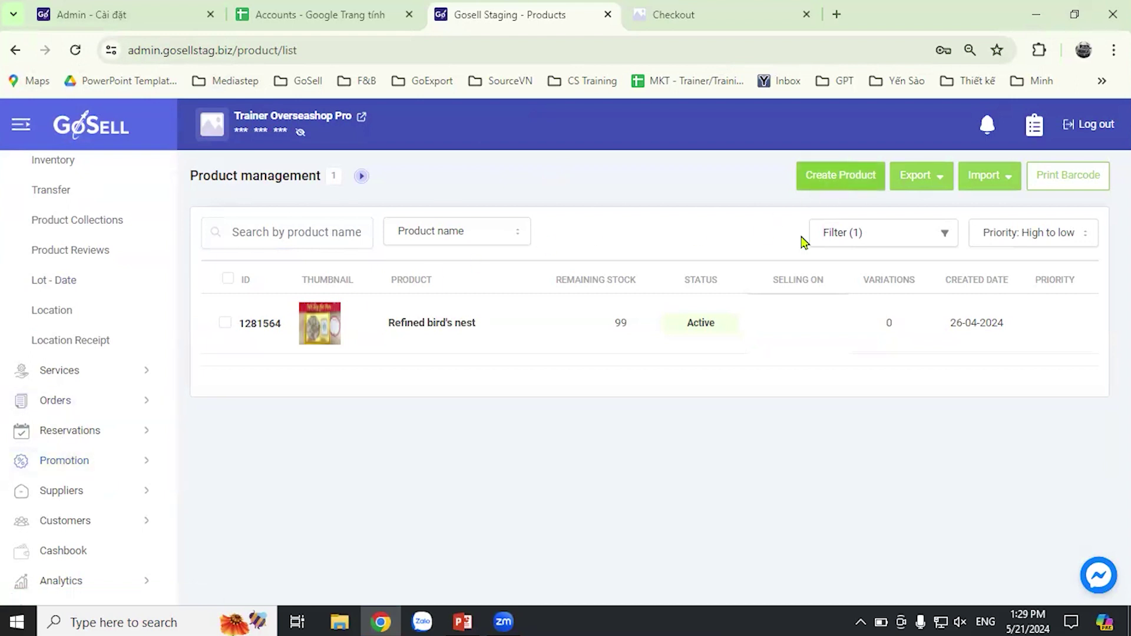
{"action": "mouse_move", "coordinate": [664, 299]}
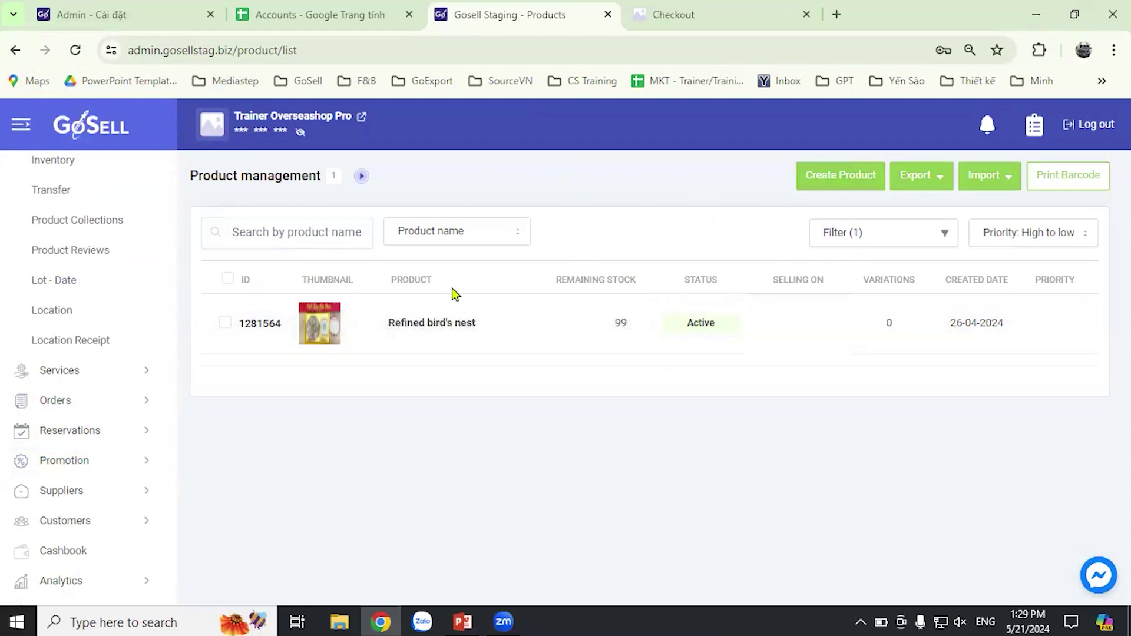
{"action": "scroll", "coordinate": [106, 487], "scroll_direction": "down", "scroll_amount": 4}
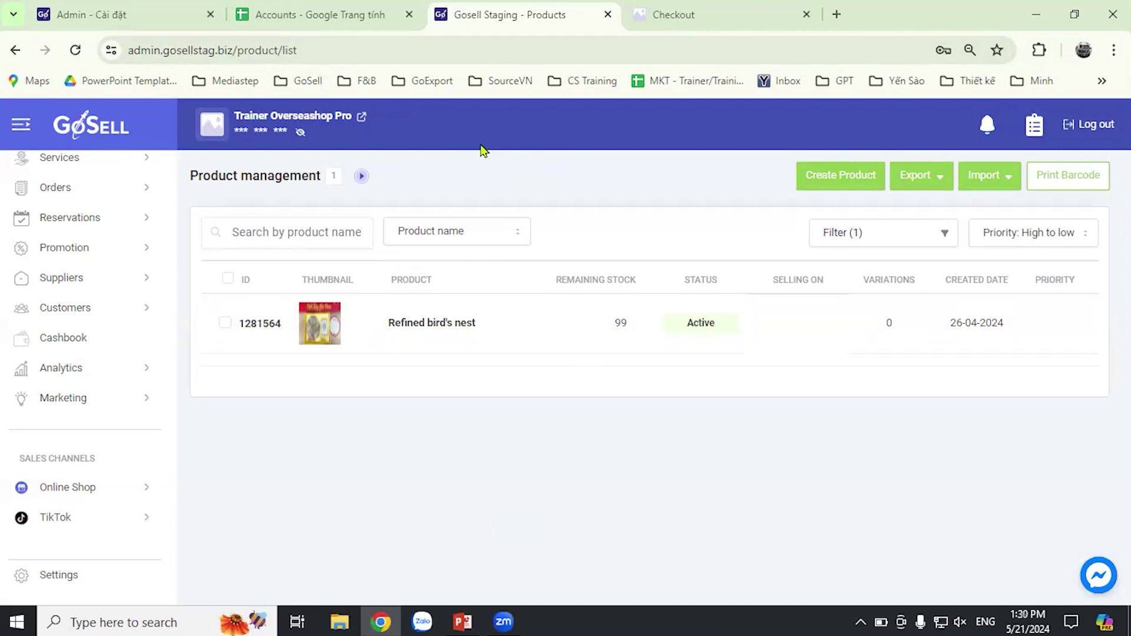
{"action": "left_click", "coordinate": [320, 51]}
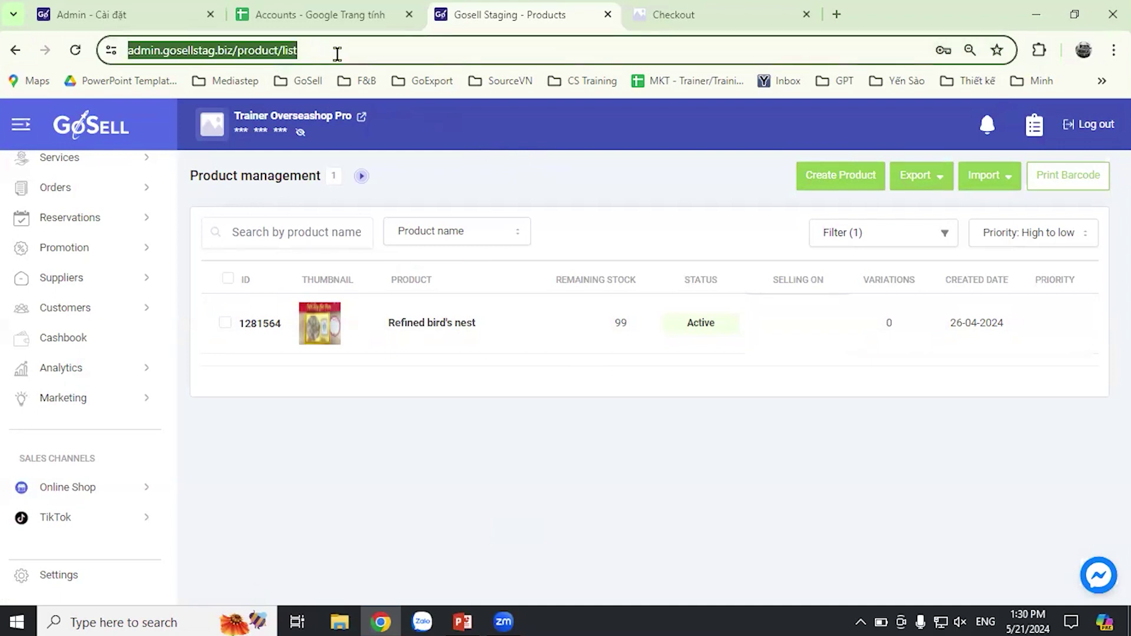
{"action": "left_click", "coordinate": [495, 622]}
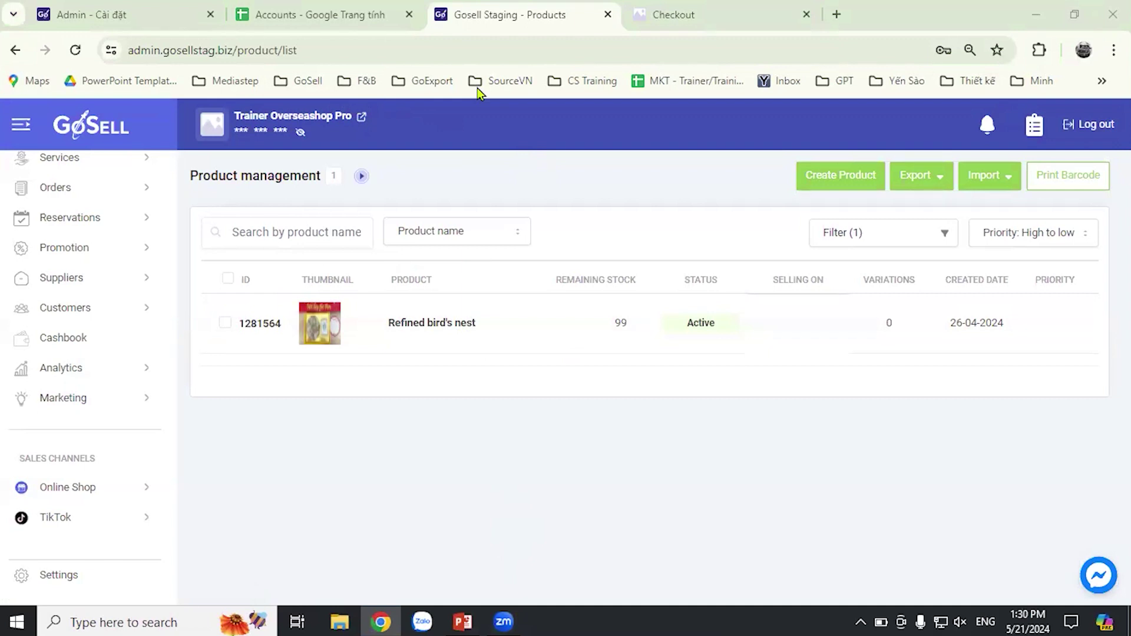
- Open the shipping information form on the overseas shop's checkout, look over its address fields, and cancel it
{"action": "left_click", "coordinate": [667, 451]}
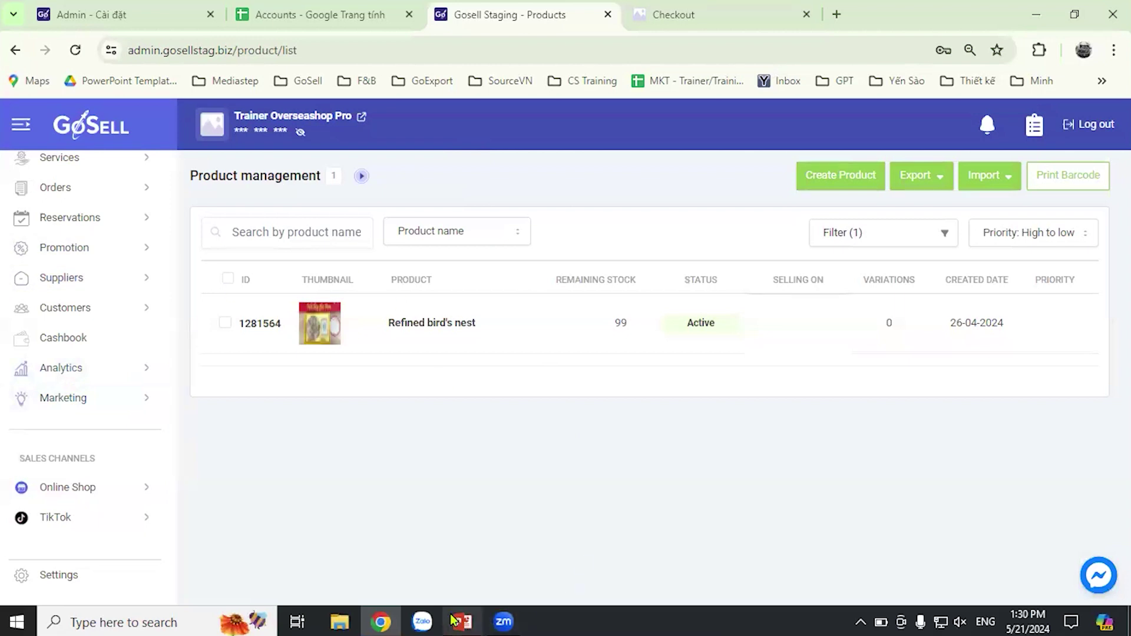
{"action": "key", "text": "ctrl+Tab"}
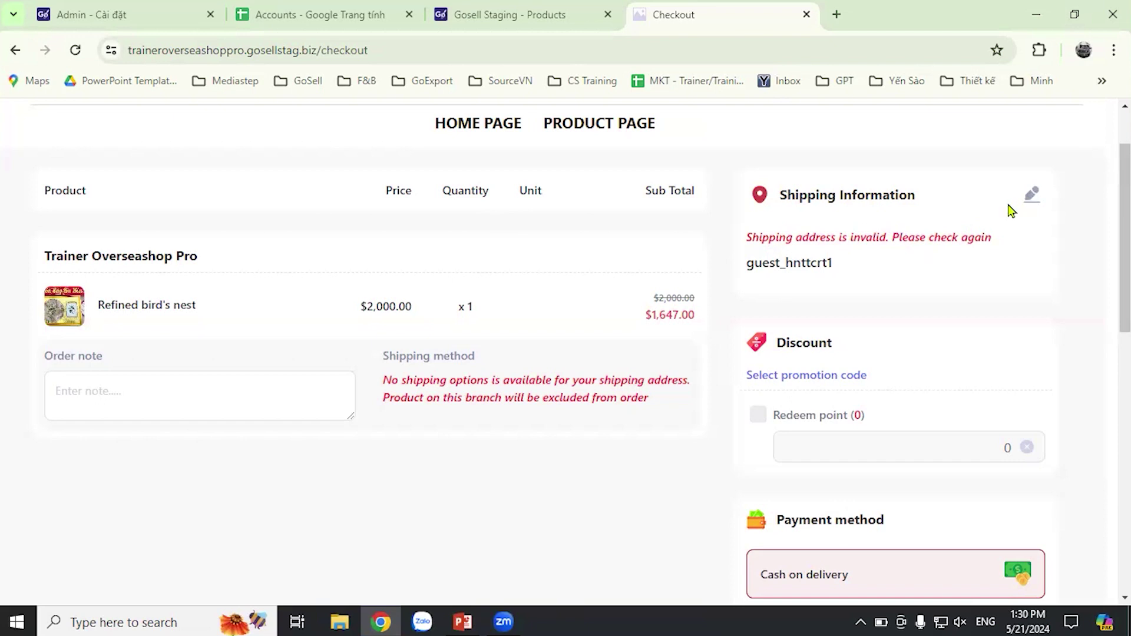
{"action": "left_click", "coordinate": [1030, 196]}
{"action": "scroll", "coordinate": [434, 373], "scroll_direction": "down", "scroll_amount": 1}
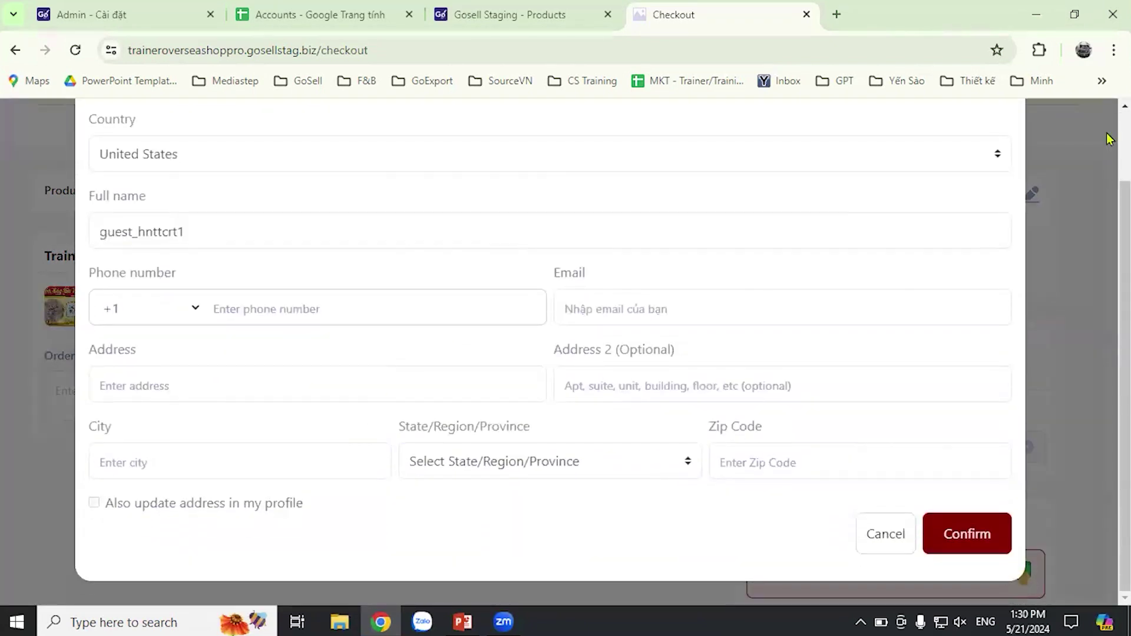
{"action": "left_click", "coordinate": [865, 541]}
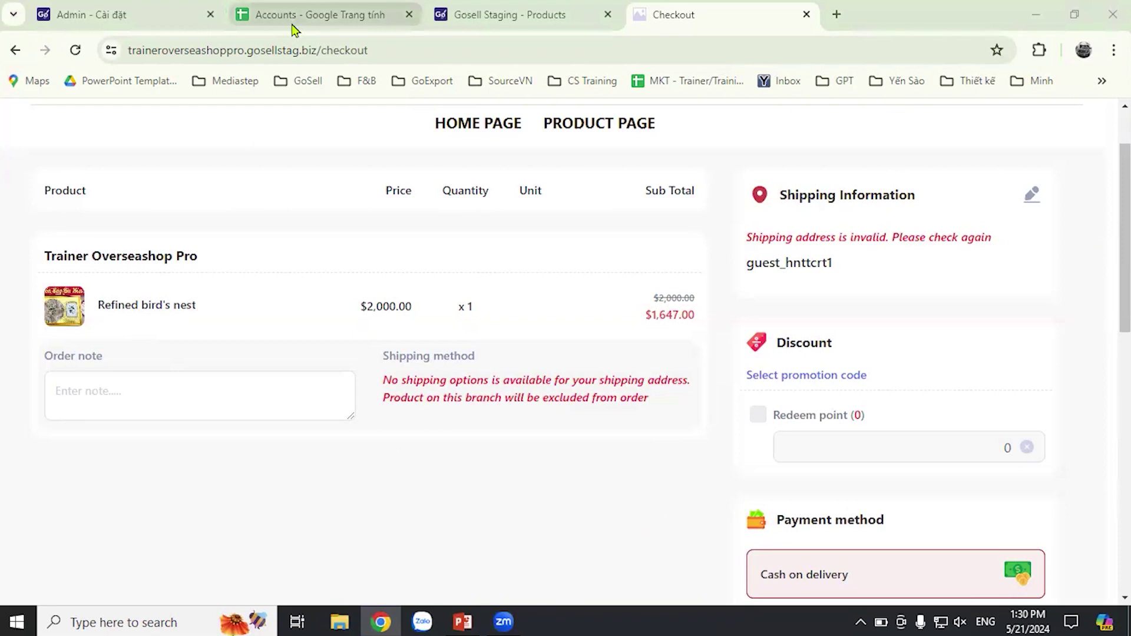
- Switch to the Gosell Update 4.4 presentation in PowerPoint and review the main contents slide
{"action": "mouse_move", "coordinate": [295, 29]}
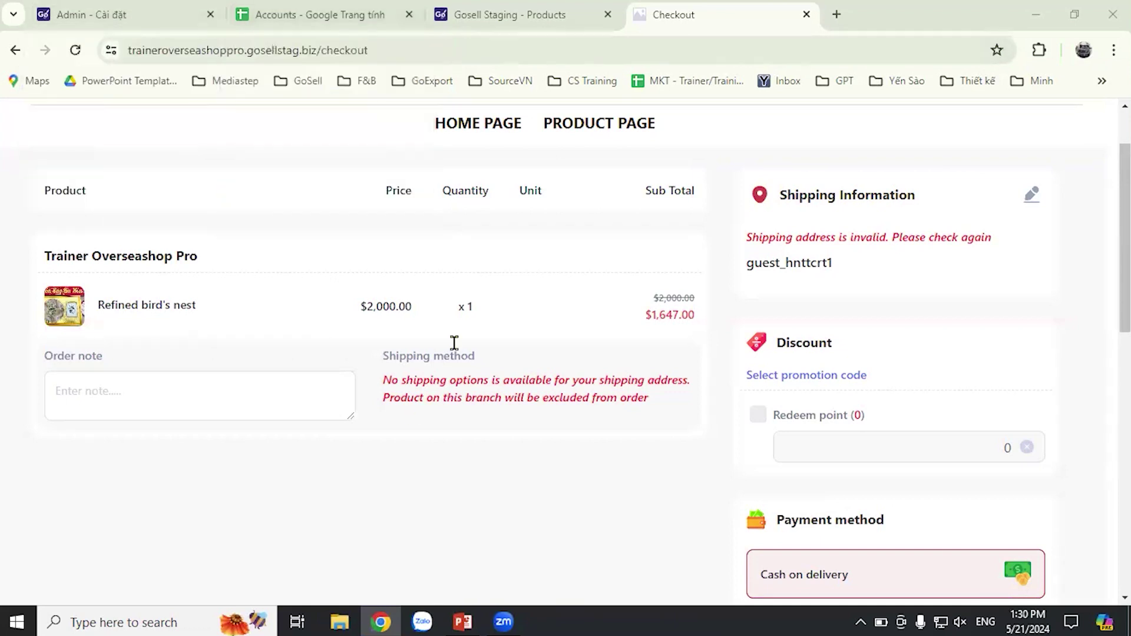
{"action": "left_click", "coordinate": [458, 621]}
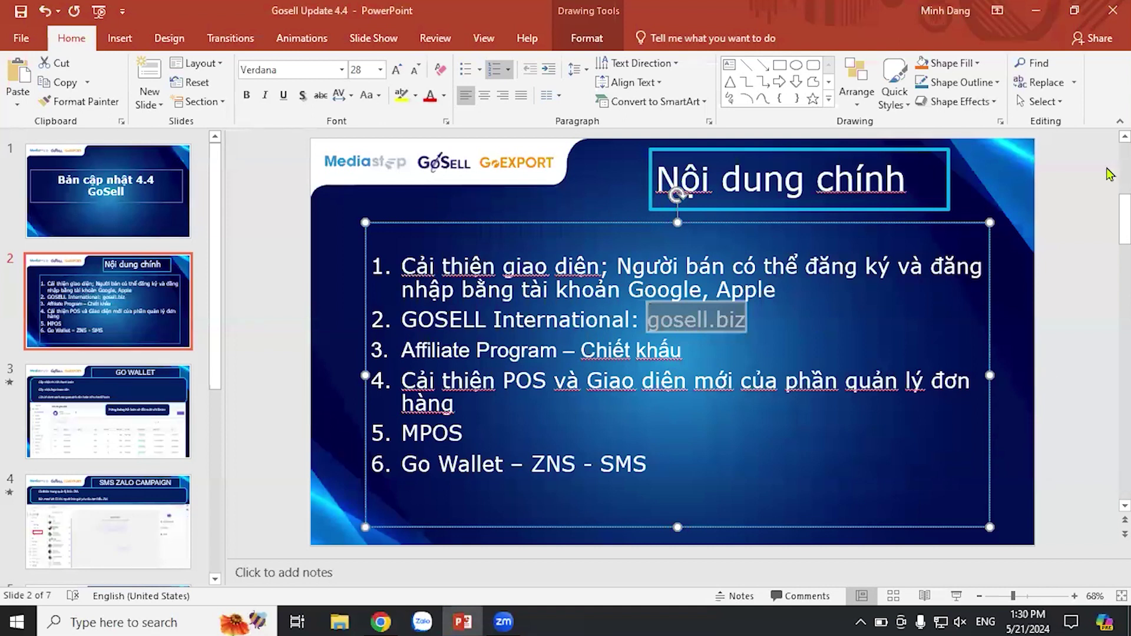
{"action": "left_click", "coordinate": [1091, 187]}
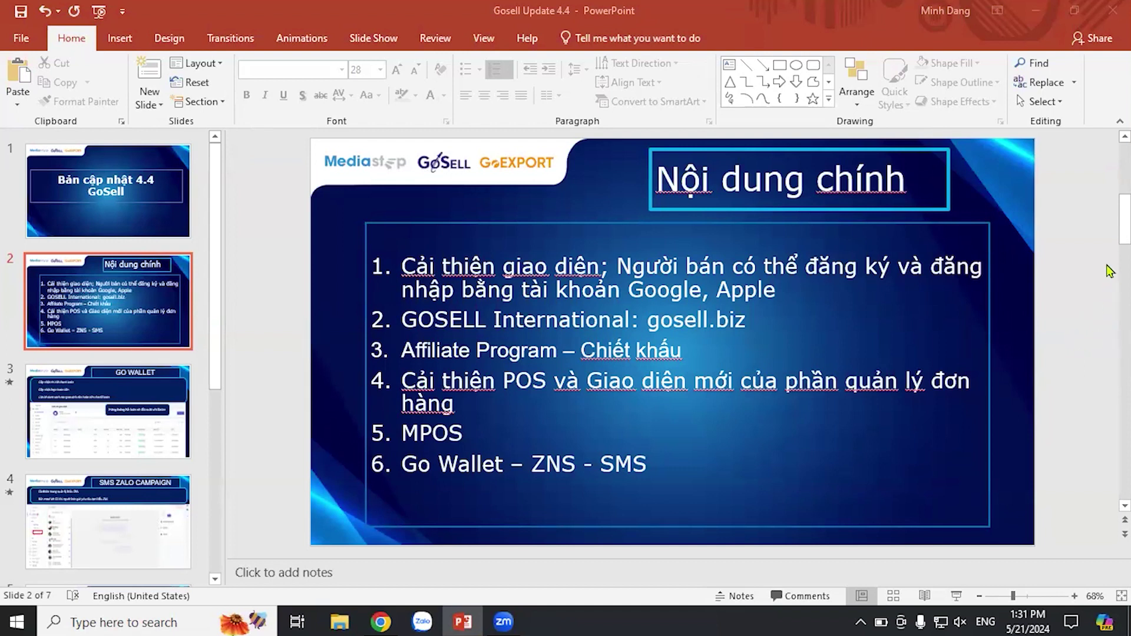
- Switch back to Chrome and open the Vietnamese shop's affiliate management (Cộng Tác Viên) from its marketing features
{"action": "left_click", "coordinate": [389, 621]}
{"action": "left_click", "coordinate": [132, 15]}
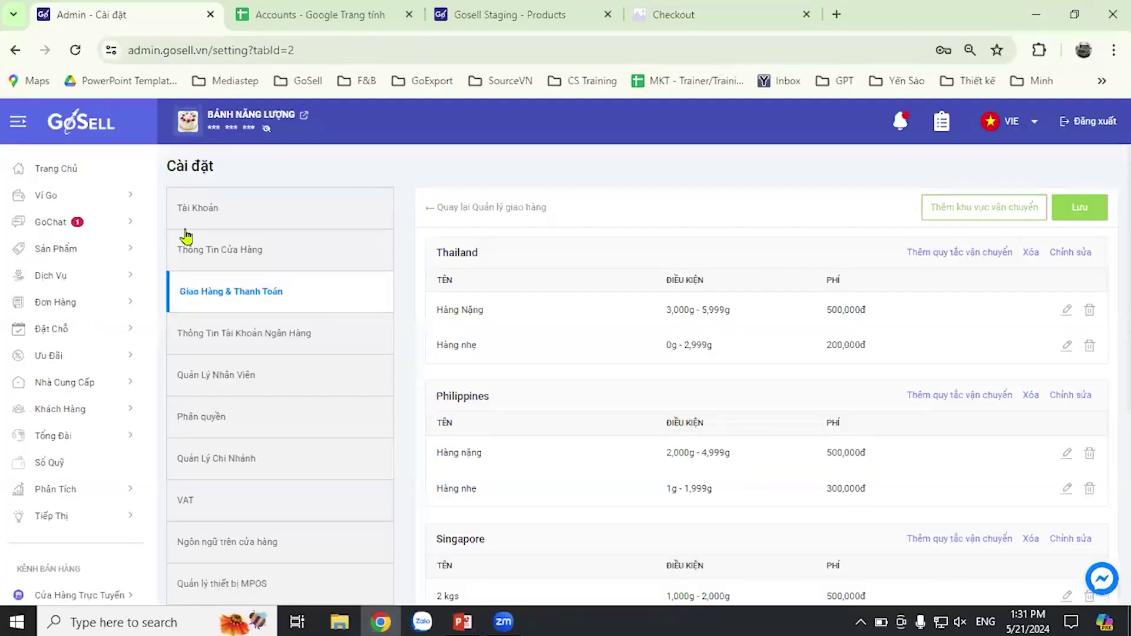
{"action": "left_click", "coordinate": [87, 176]}
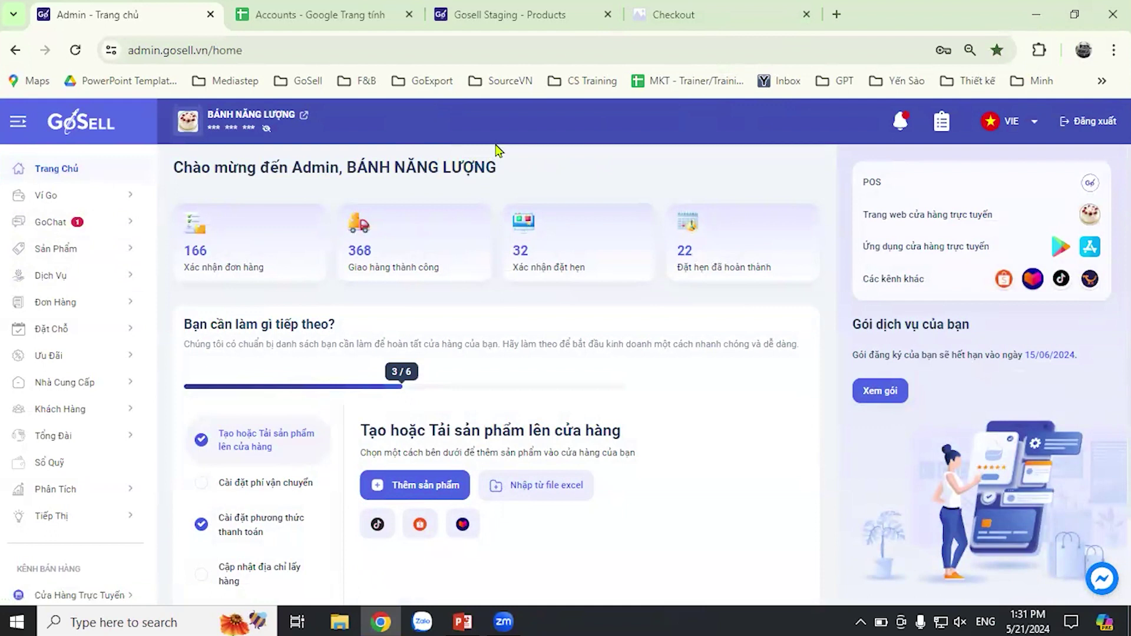
{"action": "left_click", "coordinate": [56, 527]}
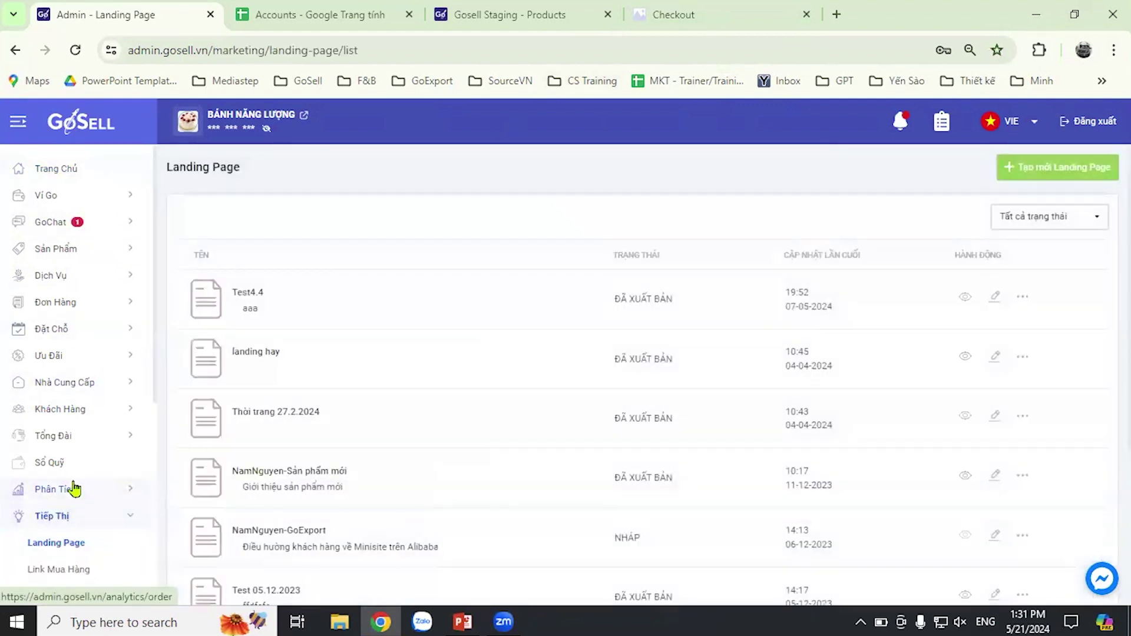
{"action": "scroll", "coordinate": [74, 488], "scroll_direction": "down", "scroll_amount": 5}
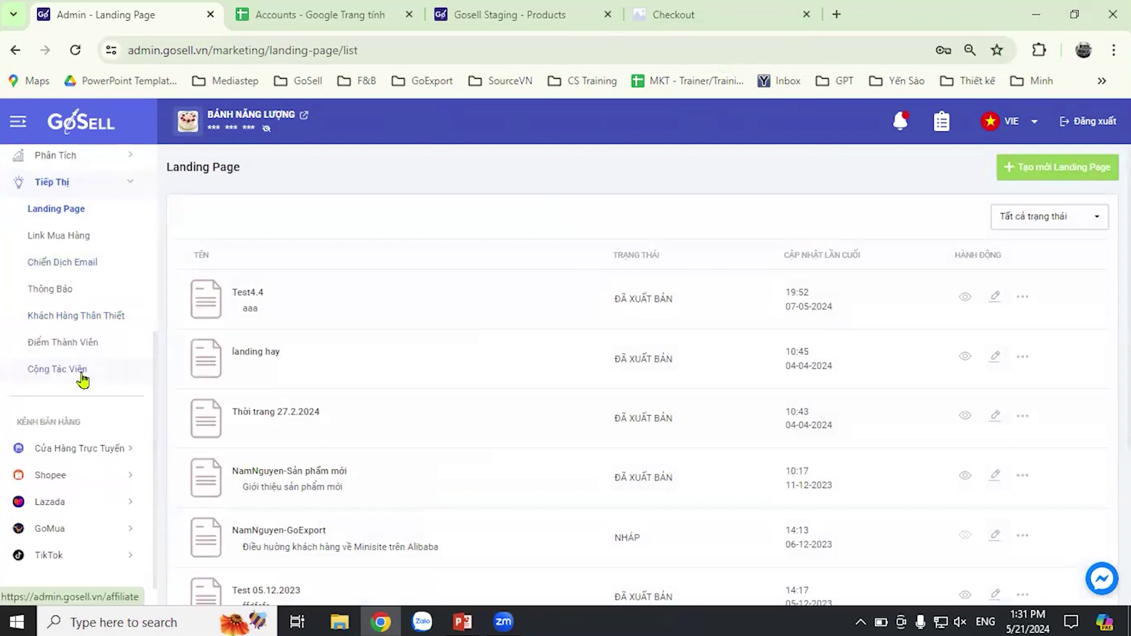
{"action": "left_click", "coordinate": [82, 377]}
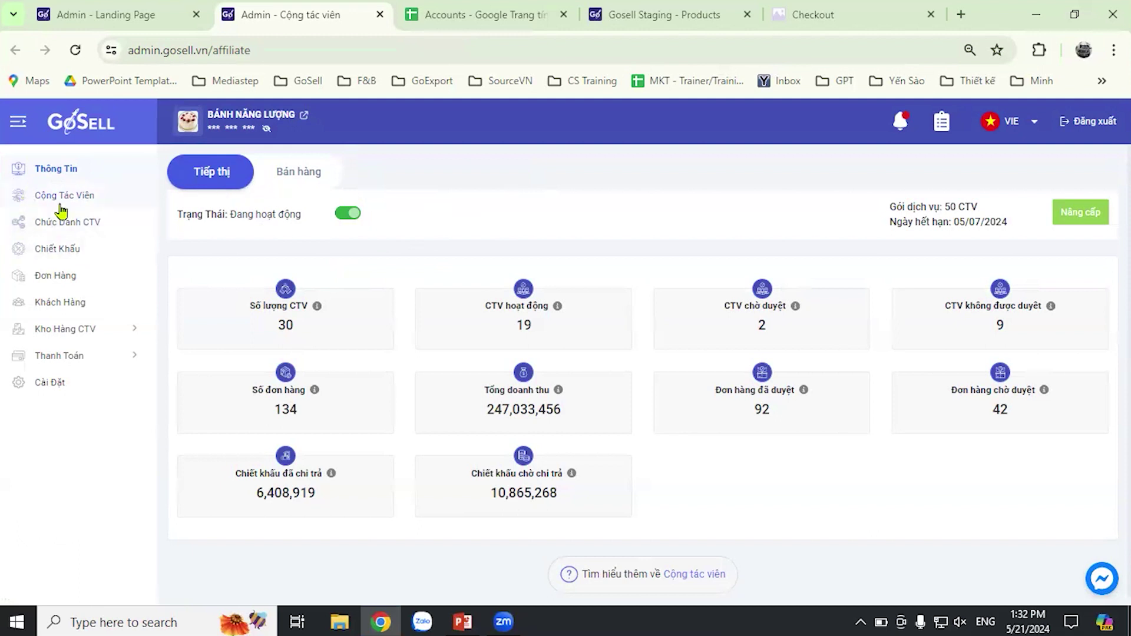
- Open the affiliate commission list (Chiết Khấu) and examine the existing commissions with their types and rates
{"action": "left_click", "coordinate": [66, 255]}
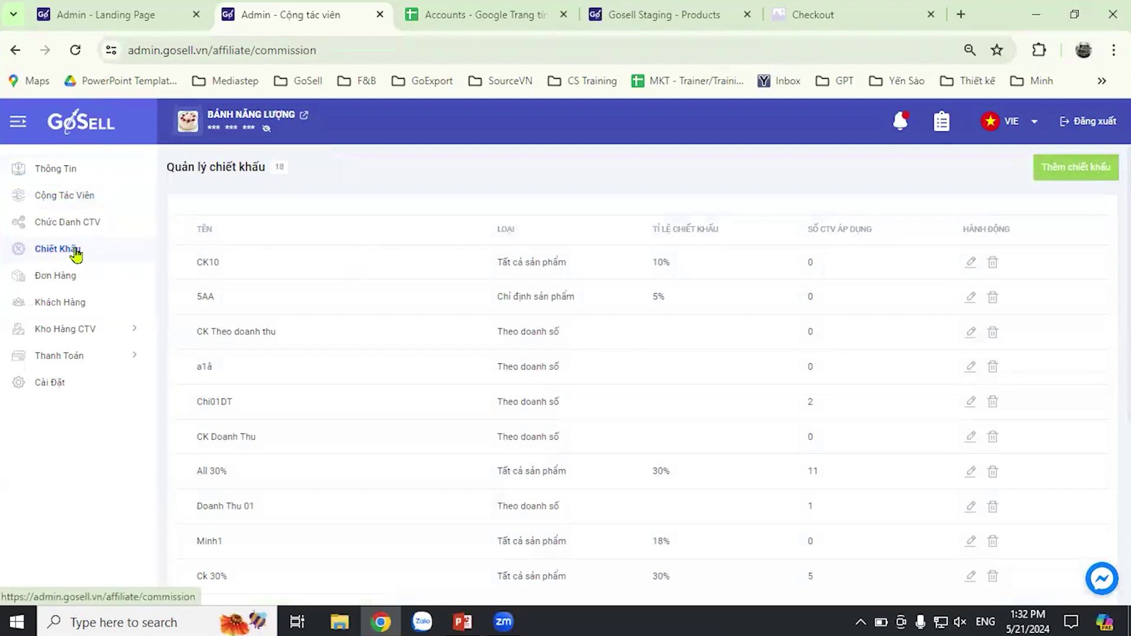
{"action": "scroll", "coordinate": [441, 376], "scroll_direction": "down", "scroll_amount": 5}
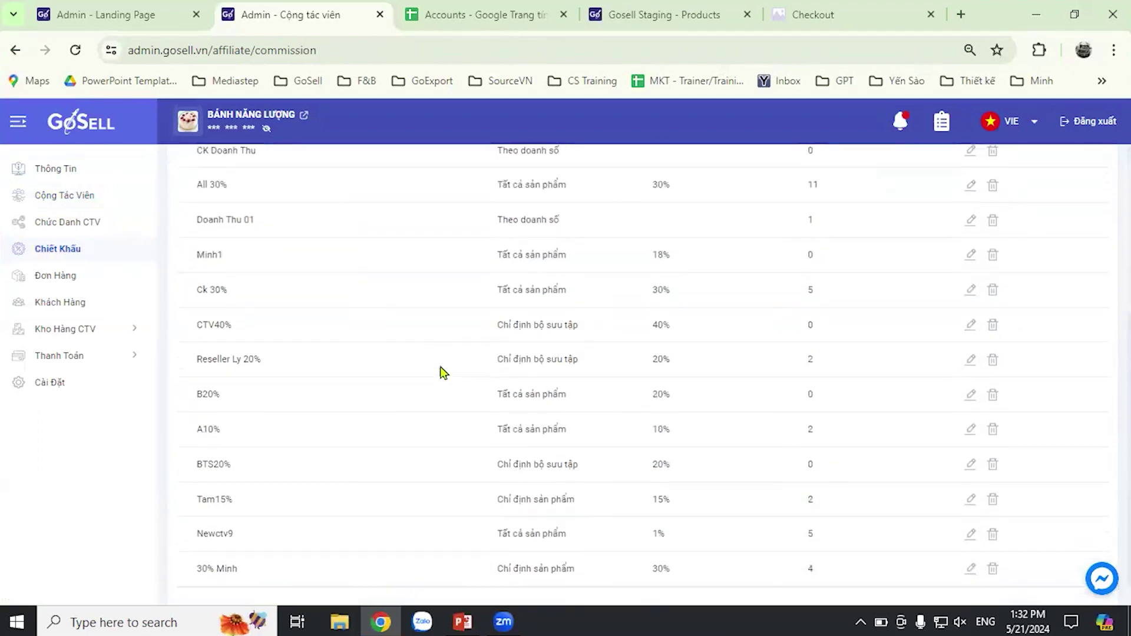
{"action": "scroll", "coordinate": [443, 372], "scroll_direction": "up", "scroll_amount": 3}
{"action": "scroll", "coordinate": [443, 373], "scroll_direction": "up", "scroll_amount": 3}
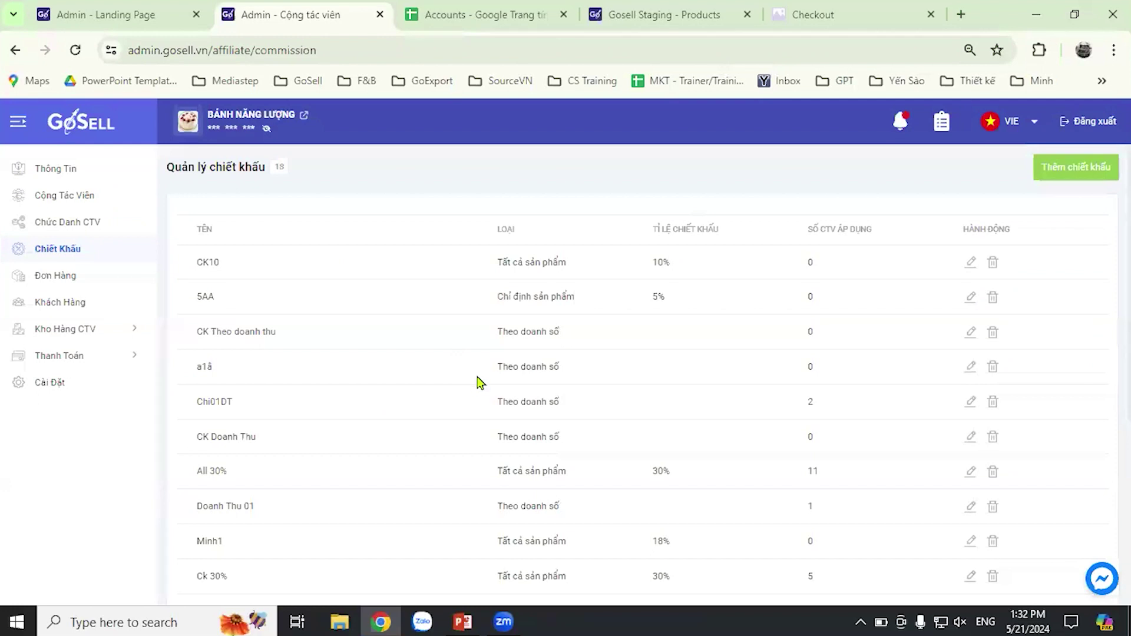
{"action": "scroll", "coordinate": [466, 394], "scroll_direction": "down", "scroll_amount": 5}
{"action": "scroll", "coordinate": [401, 455], "scroll_direction": "up", "scroll_amount": 5}
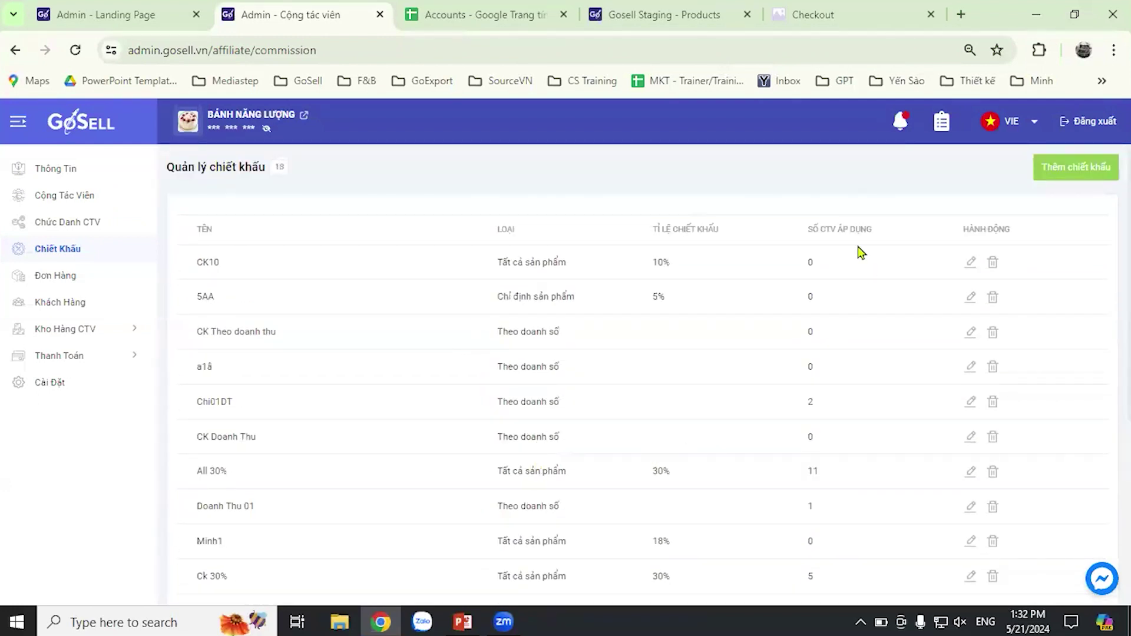
- Start a new product-based commission, enable combining it with other commissions, and read that option's explanation
{"action": "left_click", "coordinate": [1071, 169]}
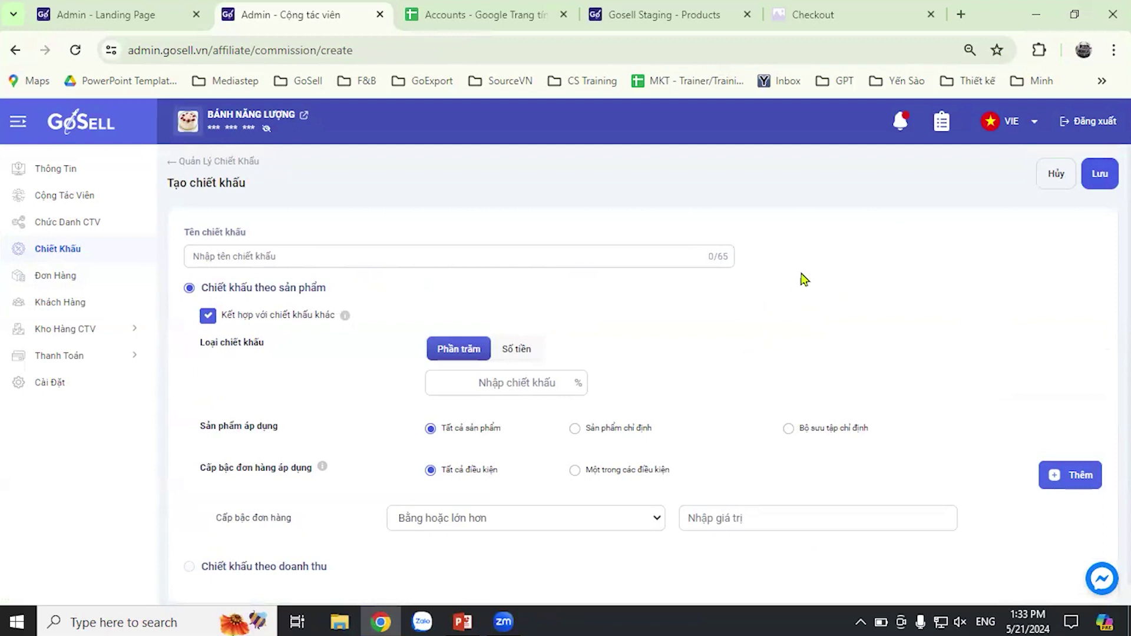
{"action": "scroll", "coordinate": [807, 279], "scroll_direction": "down", "scroll_amount": 1}
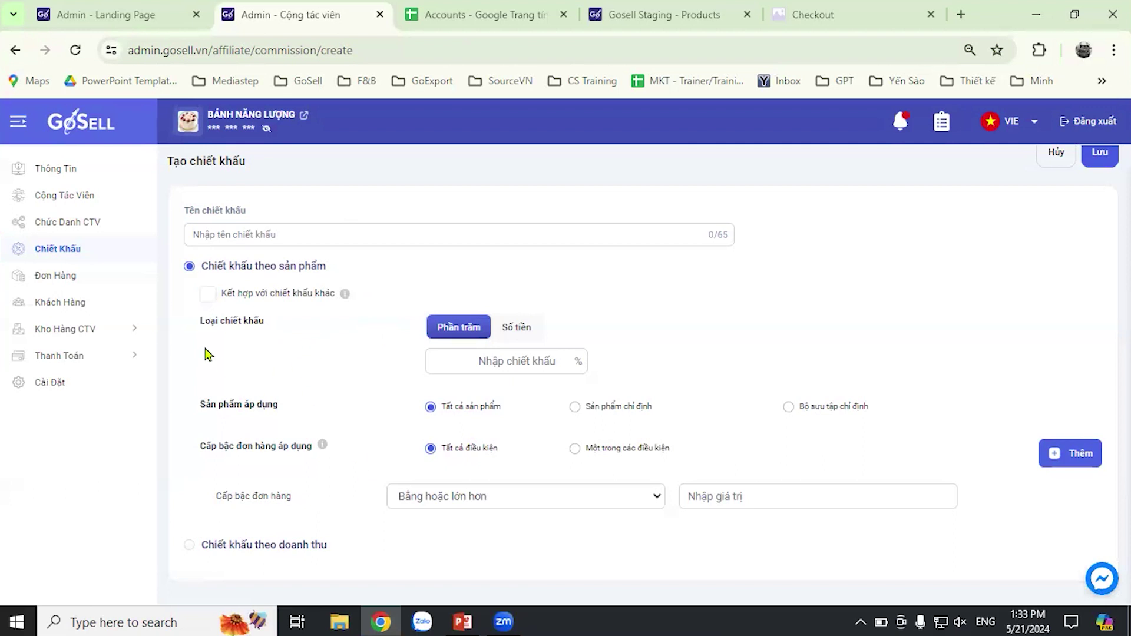
{"action": "left_click", "coordinate": [207, 293]}
{"action": "mouse_move", "coordinate": [348, 305]}
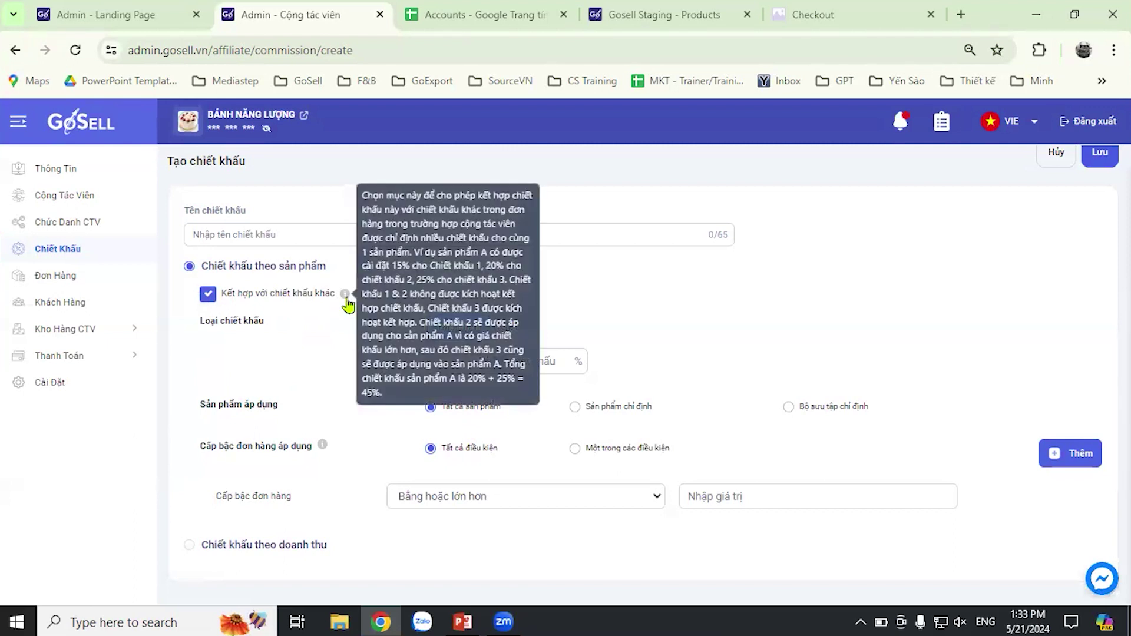
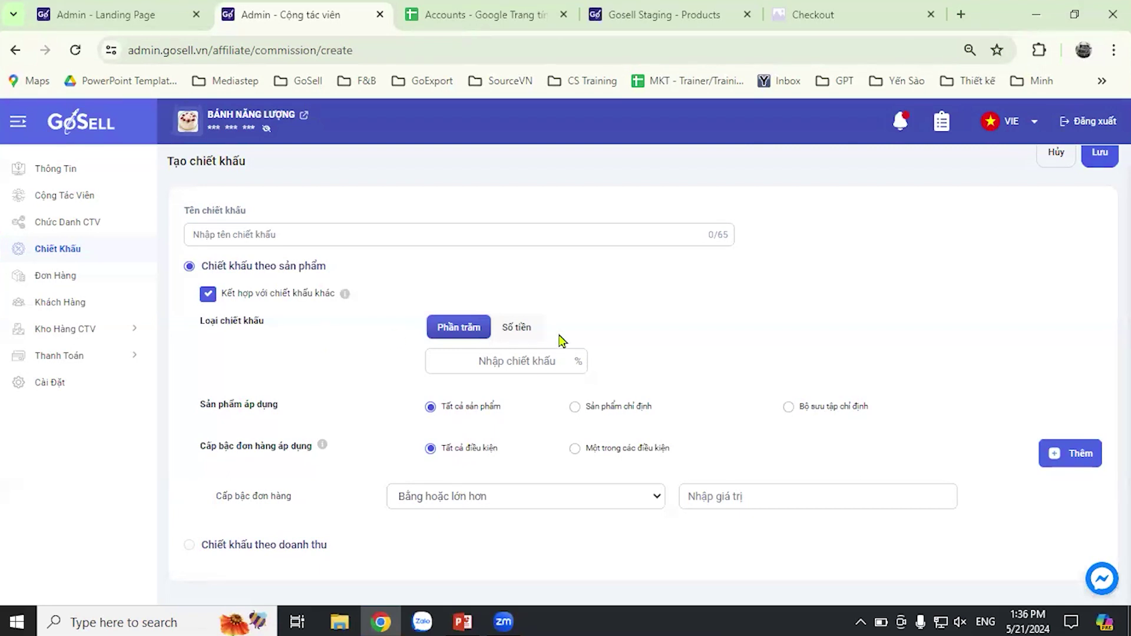
- Compare the amount and percentage commission types, and set the commission to 10 percent
{"action": "left_click", "coordinate": [512, 335]}
{"action": "left_click", "coordinate": [460, 335]}
{"action": "left_click", "coordinate": [512, 330]}
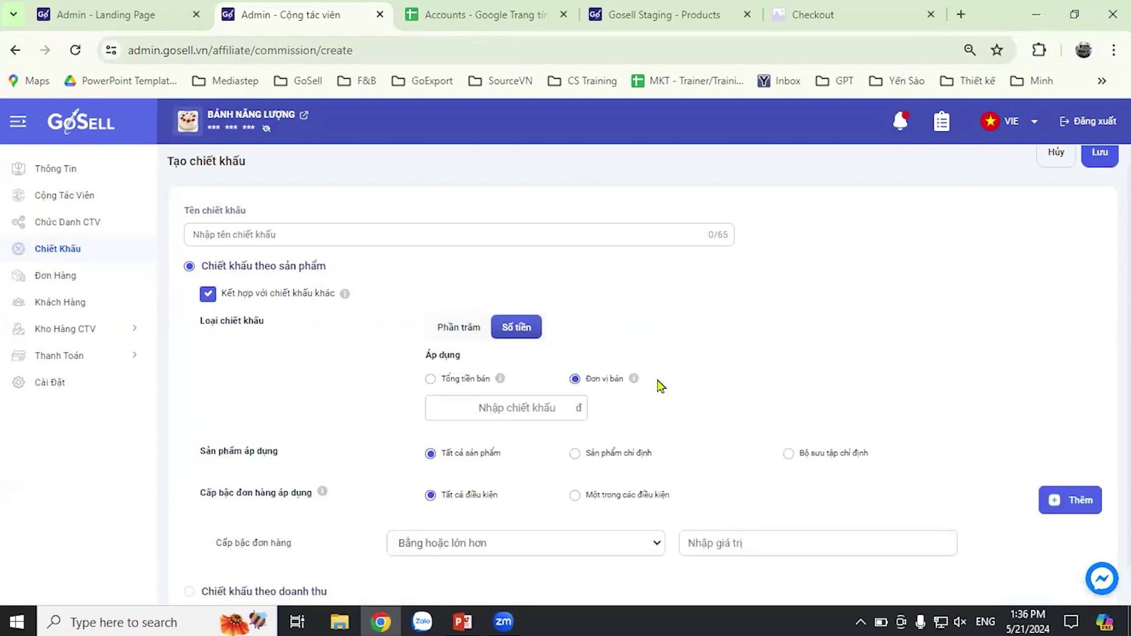
{"action": "left_click", "coordinate": [456, 329]}
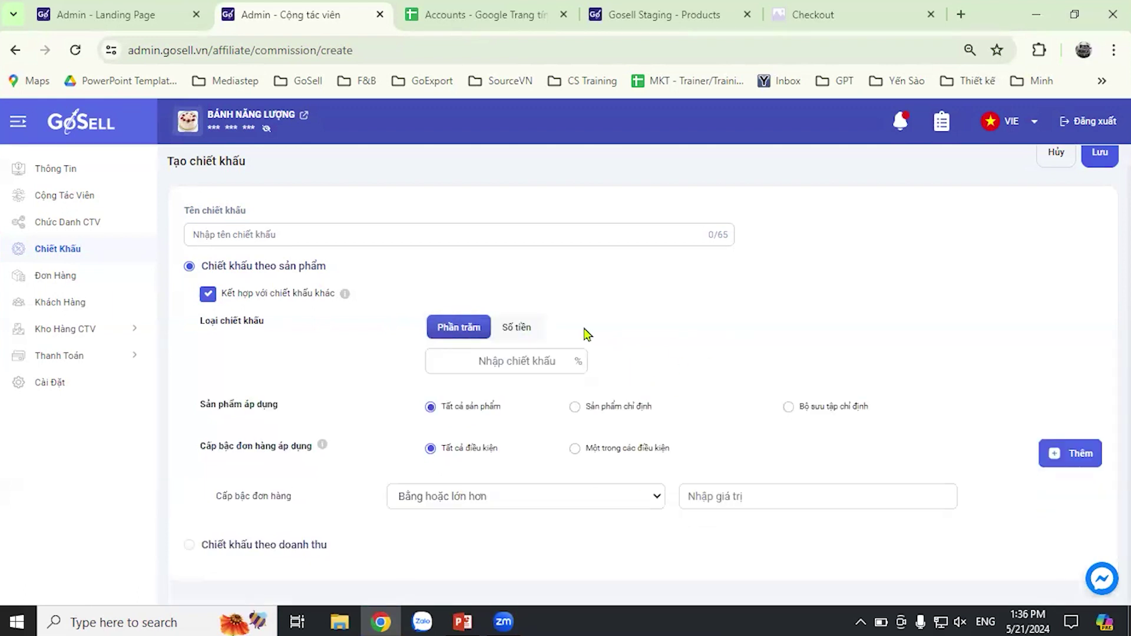
{"action": "type", "text": "10"}
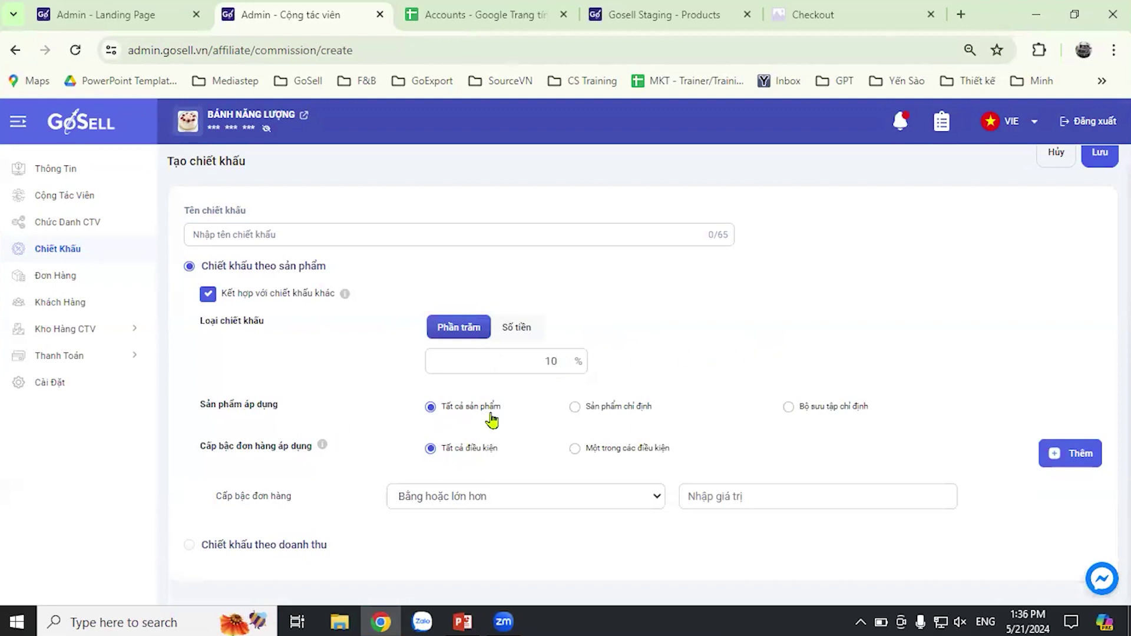
- Try the specific-products and specific-collections scopes, and set the commission back to all products
{"action": "left_click", "coordinate": [575, 408]}
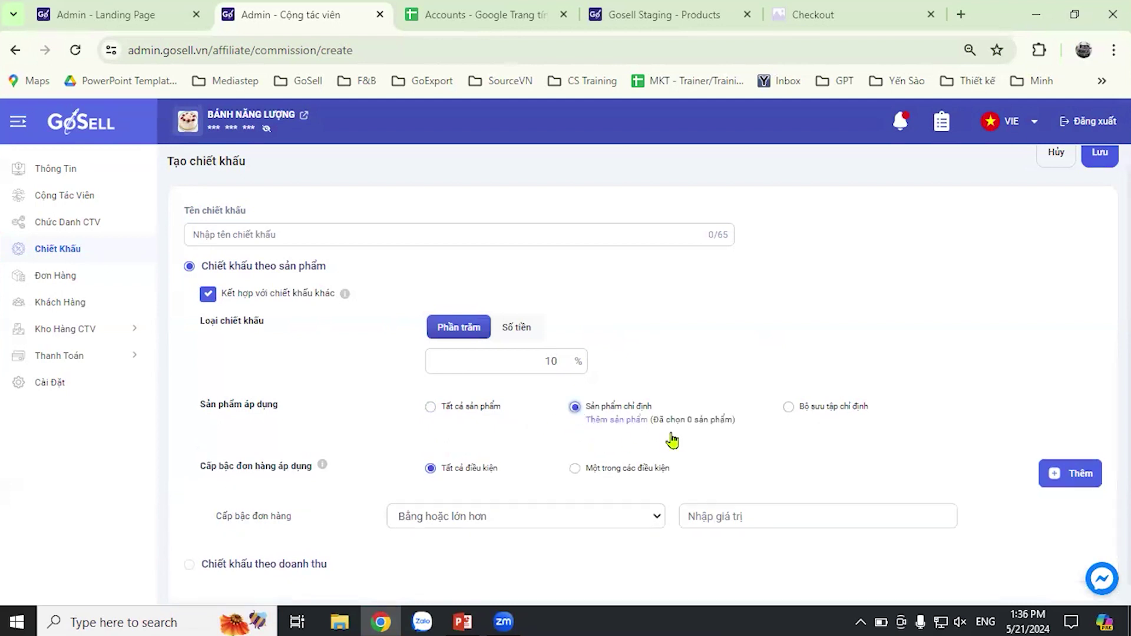
{"action": "left_click", "coordinate": [788, 406]}
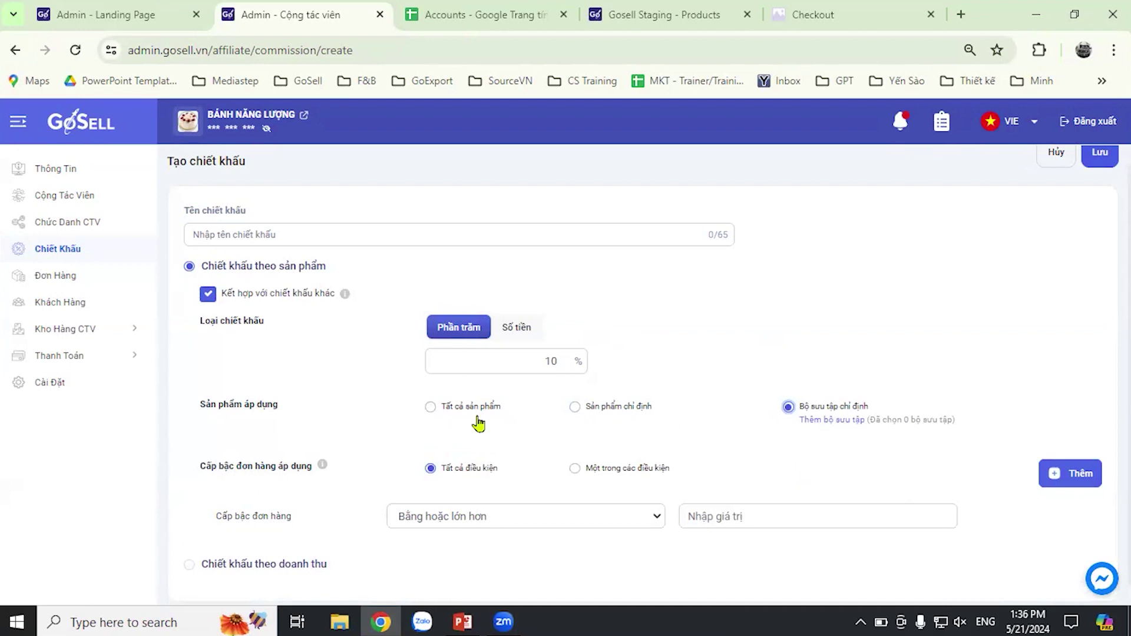
{"action": "scroll", "coordinate": [507, 430], "scroll_direction": "down", "scroll_amount": 1}
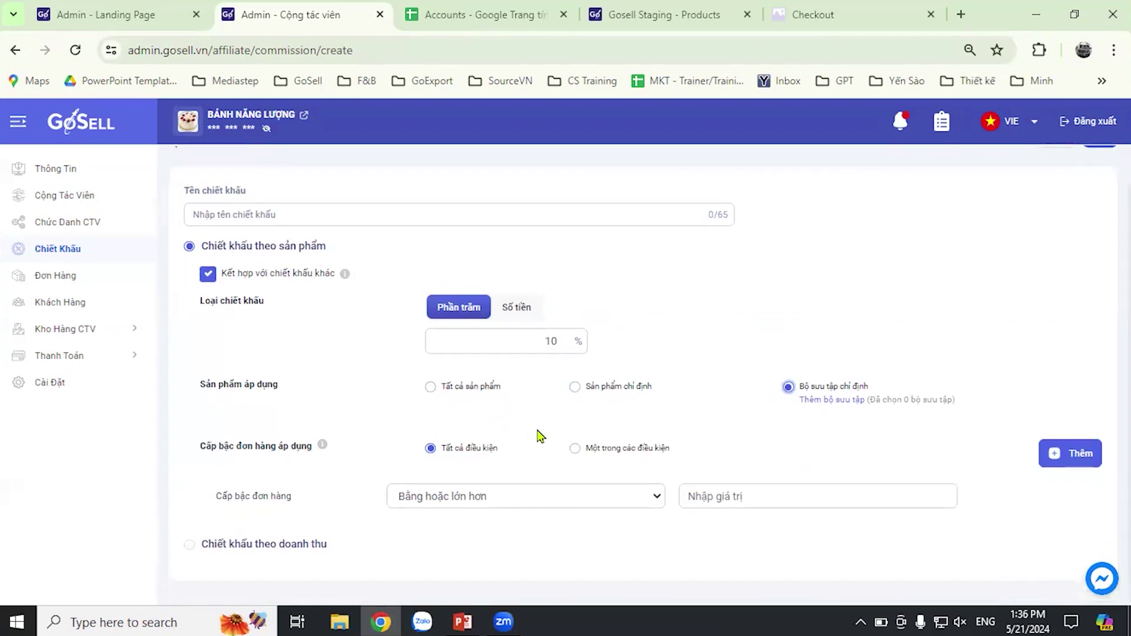
{"action": "left_click", "coordinate": [431, 387]}
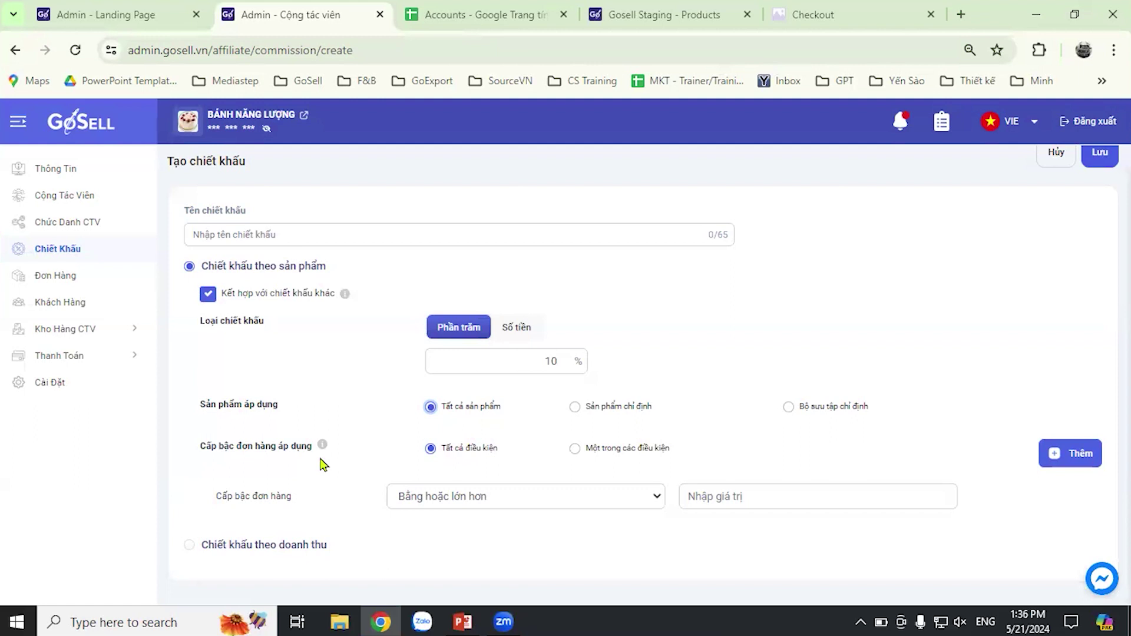
- Show the revenue-based commission settings briefly, and return to product-based commission
{"action": "mouse_move", "coordinate": [324, 449]}
{"action": "left_click", "coordinate": [571, 505]}
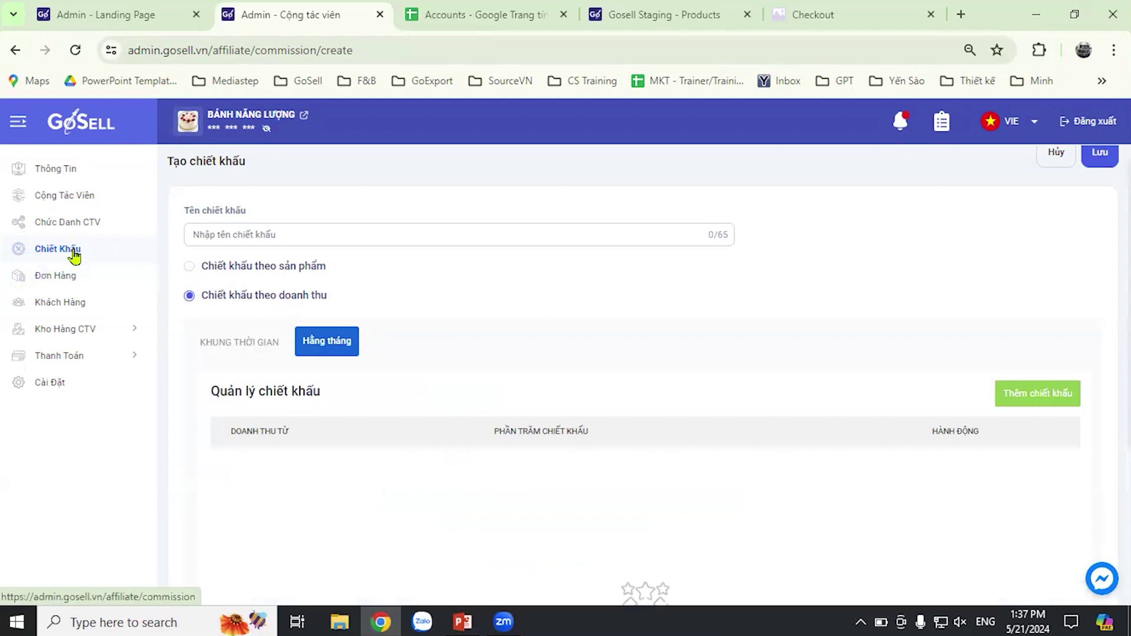
{"action": "left_click", "coordinate": [189, 267]}
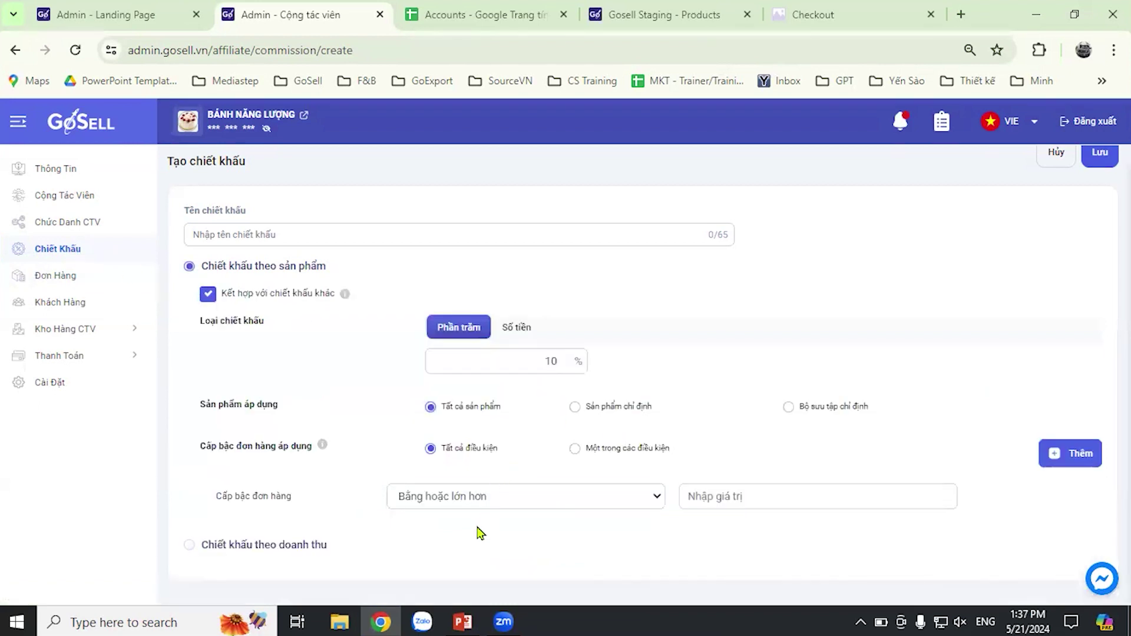
- Read the explanation of the applicable order level and examine its comparison conditions, leaving the condition at equal or greater
{"action": "mouse_move", "coordinate": [323, 446]}
{"action": "mouse_move", "coordinate": [323, 448]}
{"action": "mouse_move", "coordinate": [323, 446]}
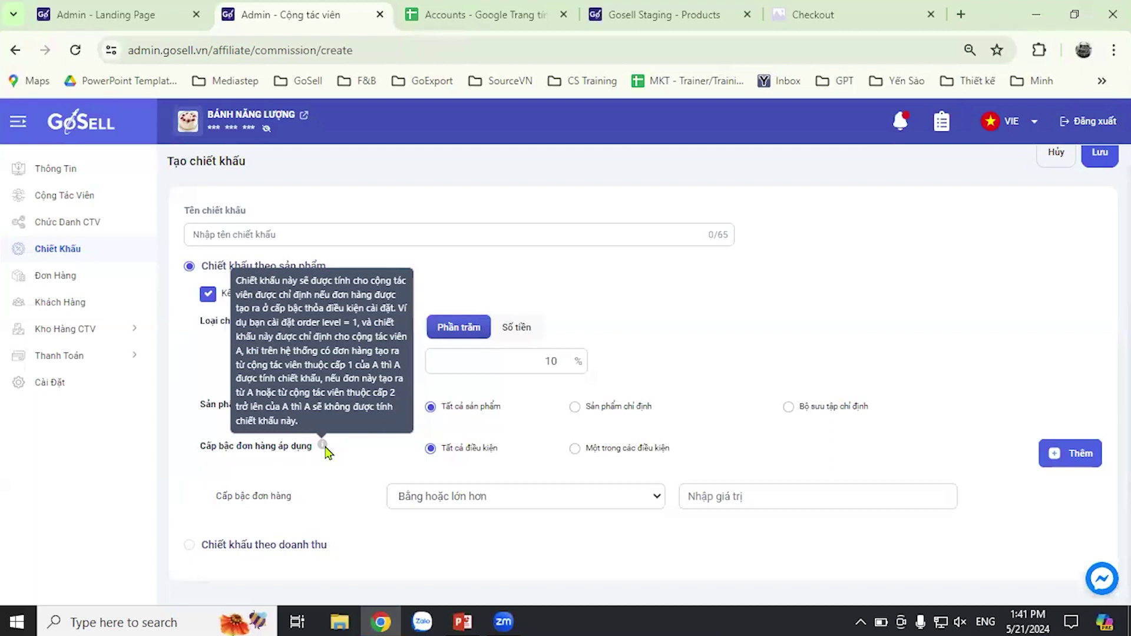
{"action": "left_click", "coordinate": [583, 496]}
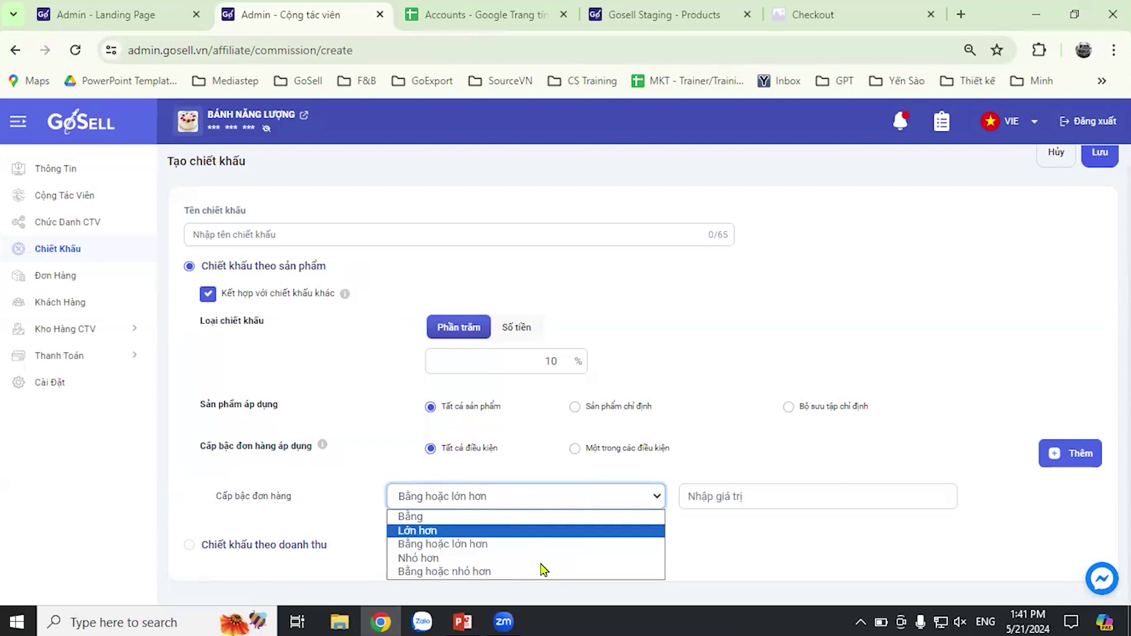
{"action": "left_click", "coordinate": [725, 553]}
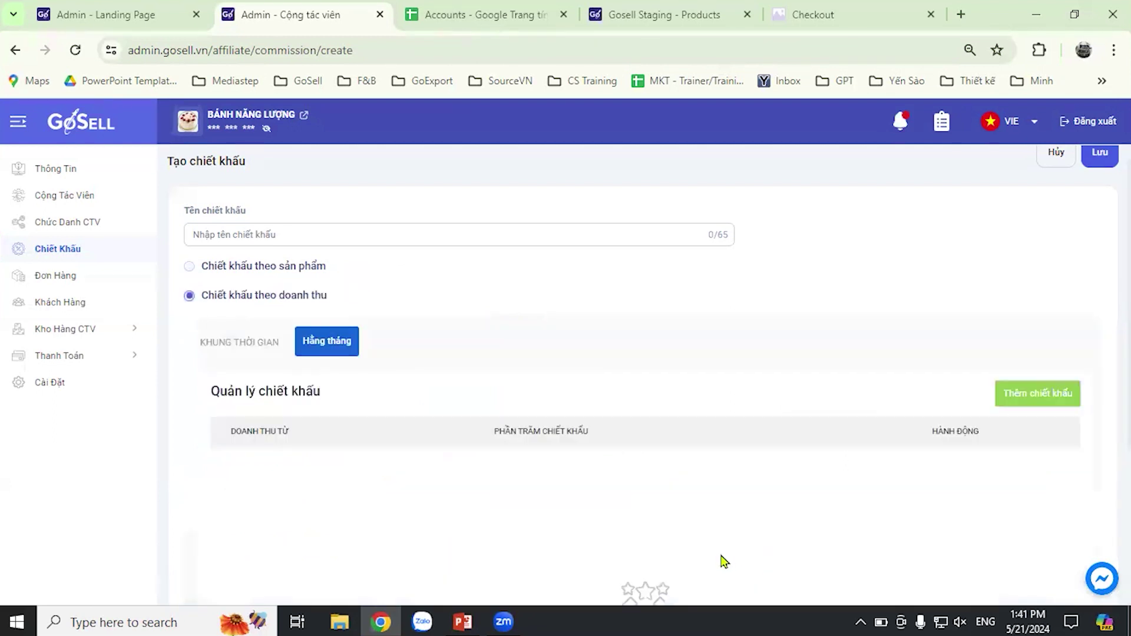
{"action": "left_click", "coordinate": [206, 272]}
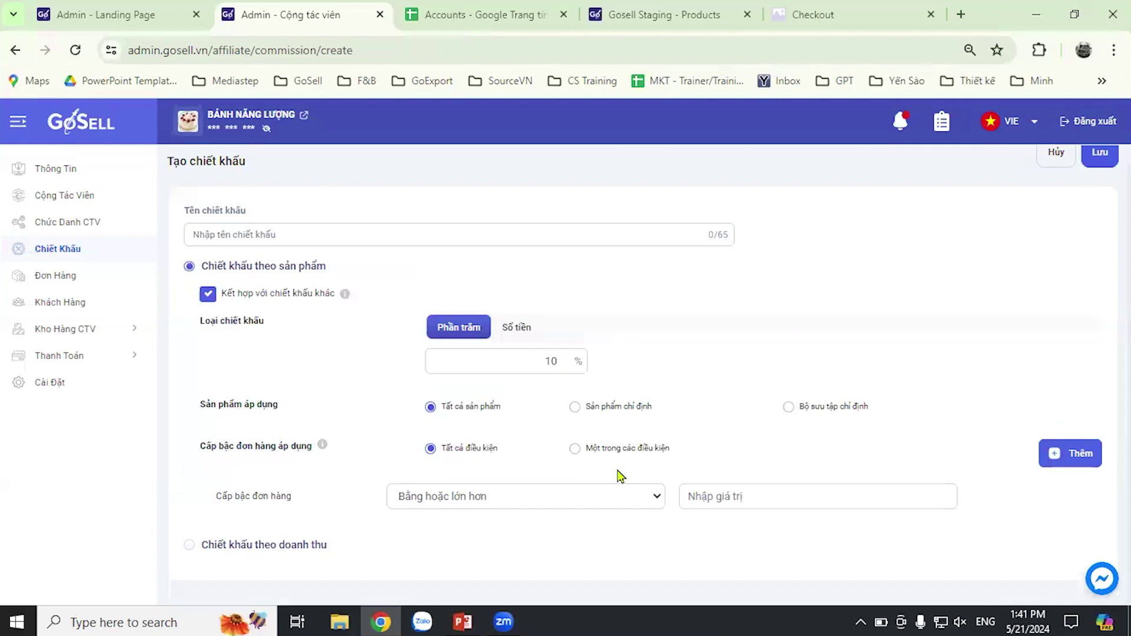
{"action": "left_click", "coordinate": [651, 500]}
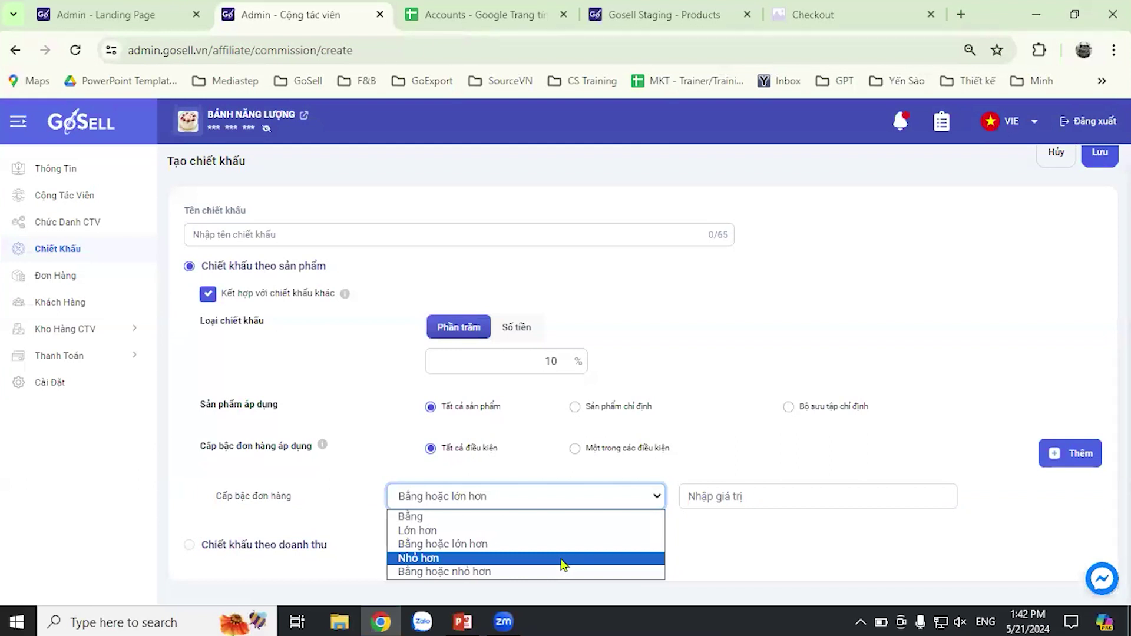
{"action": "left_click", "coordinate": [370, 478]}
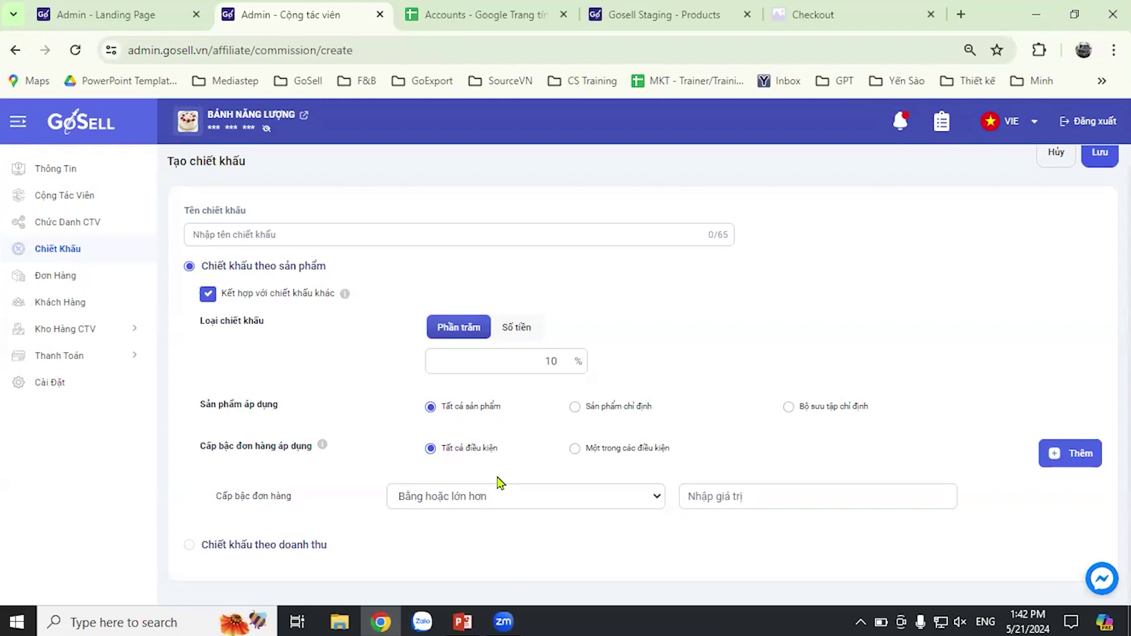
- Try the any-condition match with a second order-level condition, return to matching all conditions and remove the extra condition
{"action": "left_click", "coordinate": [575, 448]}
{"action": "left_click", "coordinate": [1098, 457]}
{"action": "scroll", "coordinate": [689, 484], "scroll_direction": "down", "scroll_amount": 1}
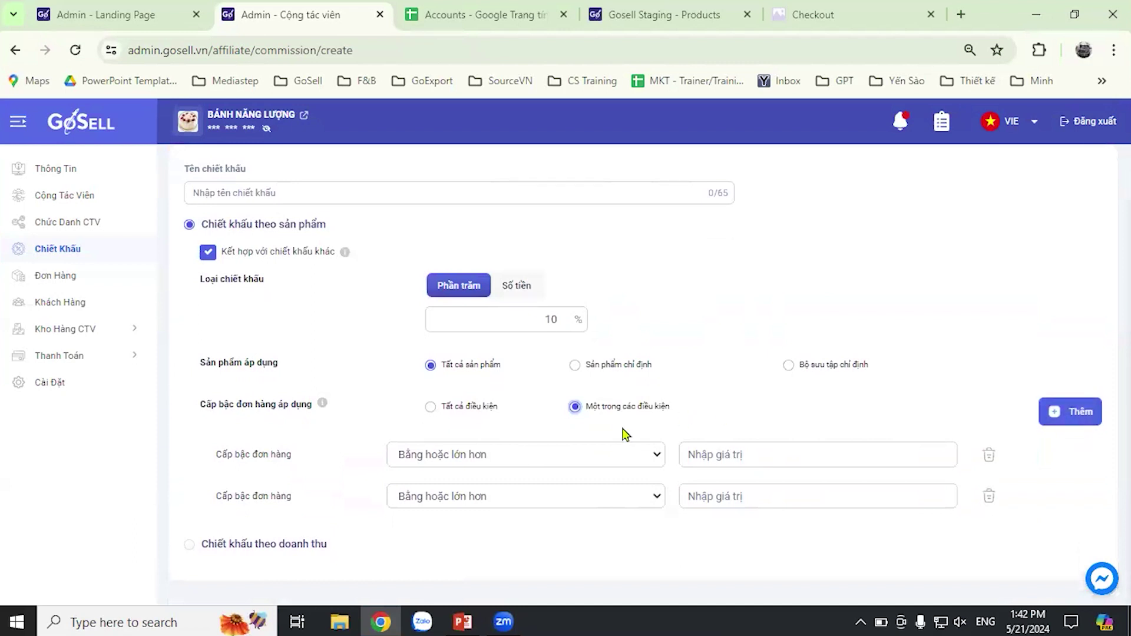
{"action": "left_click", "coordinate": [431, 407]}
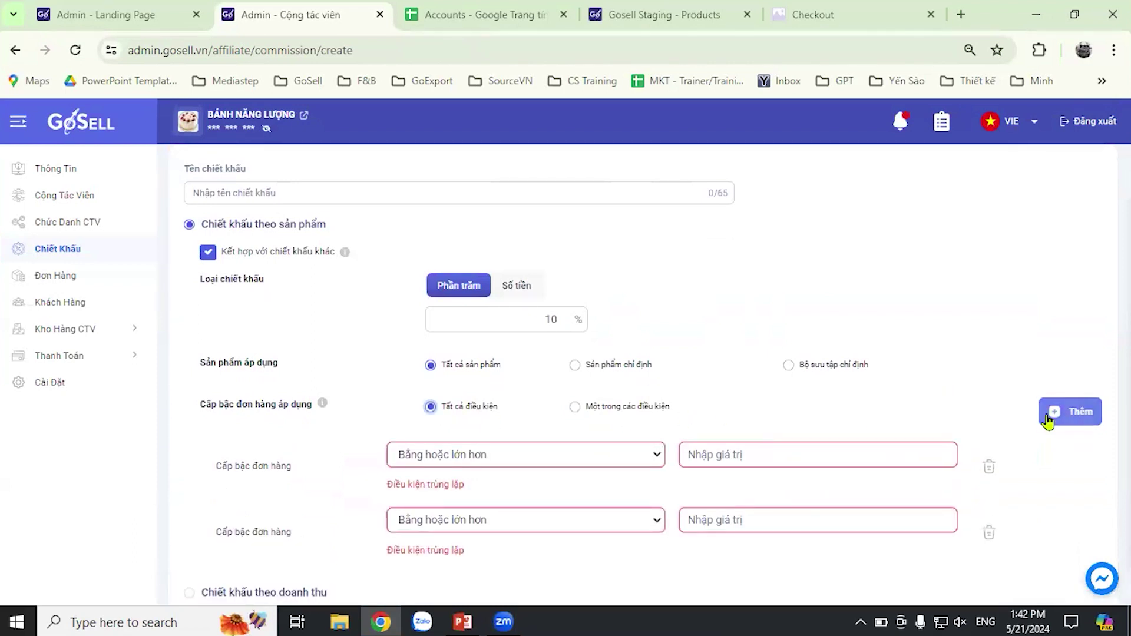
{"action": "left_click", "coordinate": [988, 533]}
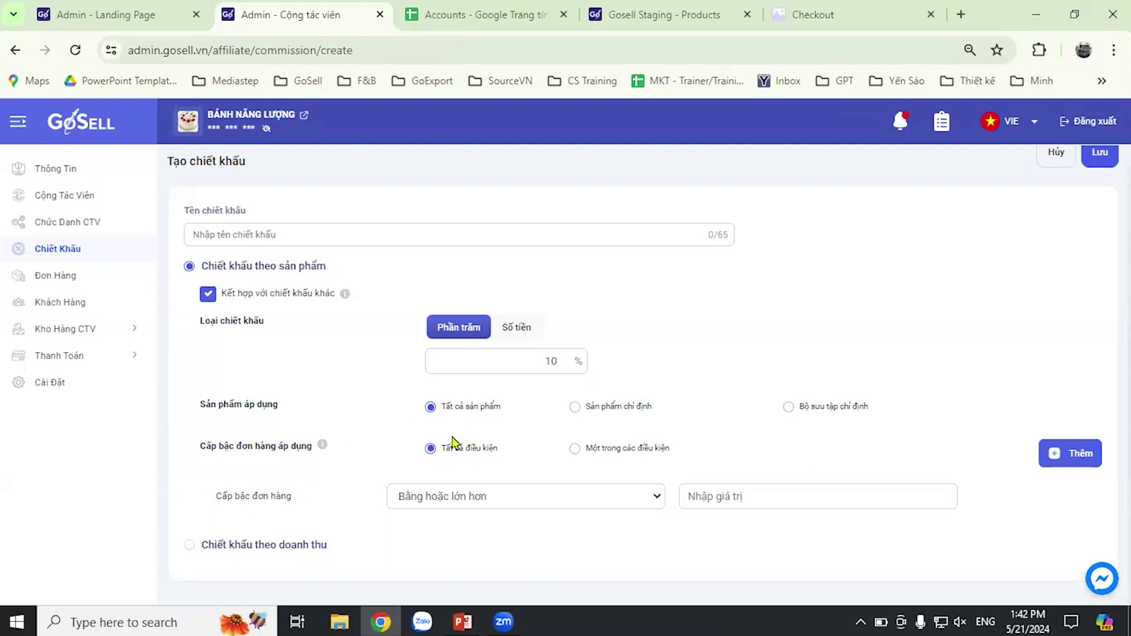
- Compare the amount commission's application options with the percentage type again, leaving the commission on percentage
{"action": "left_click", "coordinate": [529, 331]}
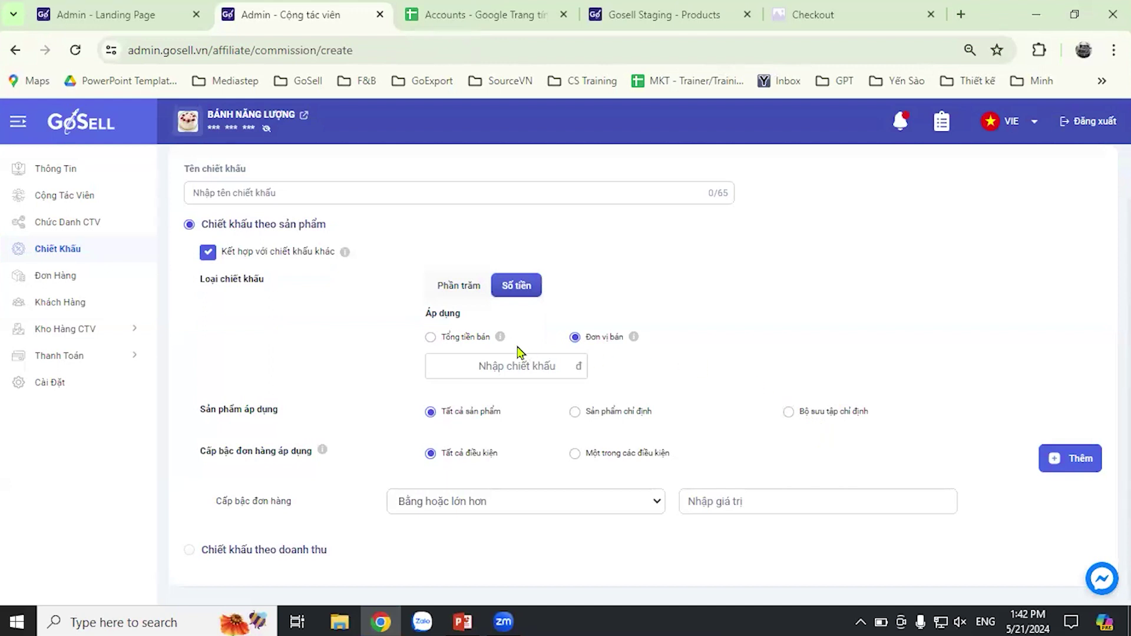
{"action": "mouse_move", "coordinate": [636, 345]}
{"action": "left_click", "coordinate": [456, 291]}
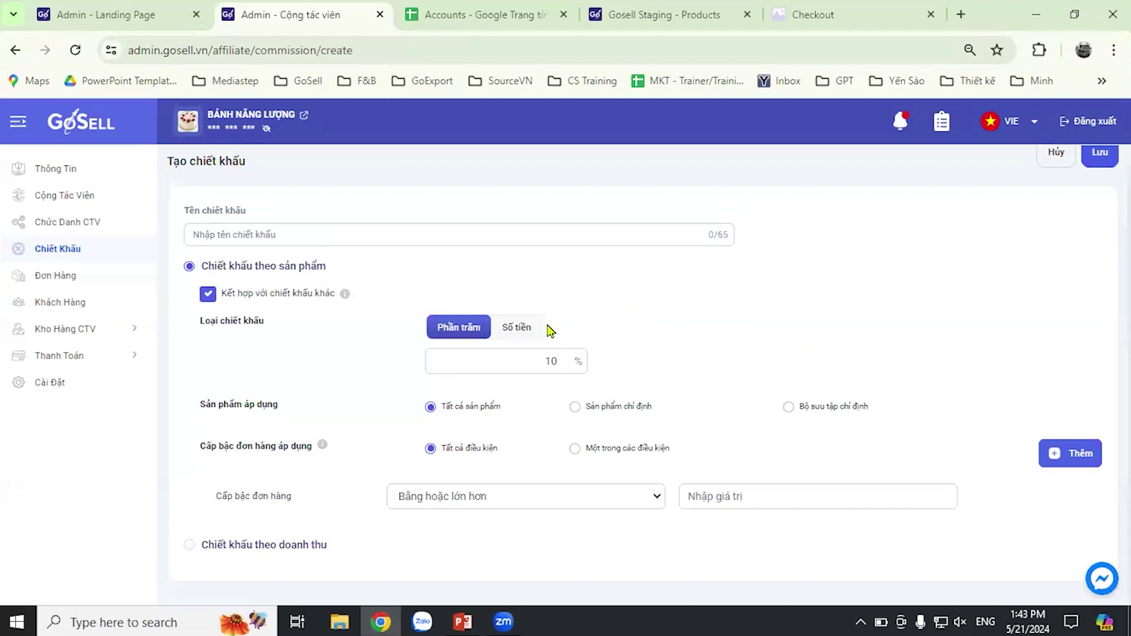
{"action": "left_click", "coordinate": [521, 330]}
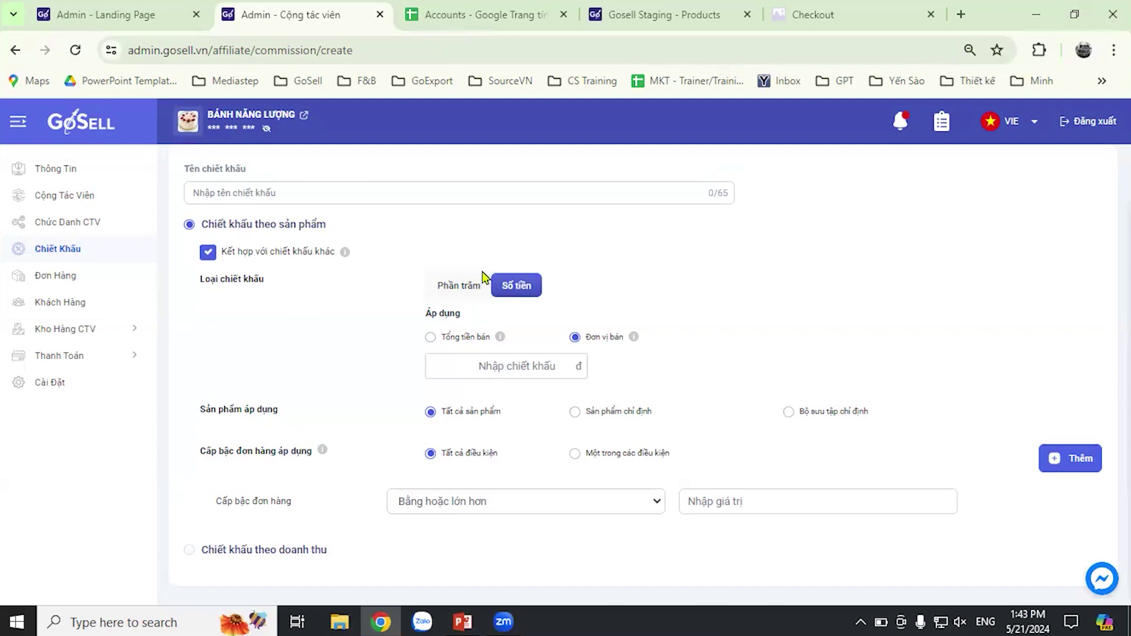
{"action": "left_click", "coordinate": [467, 288]}
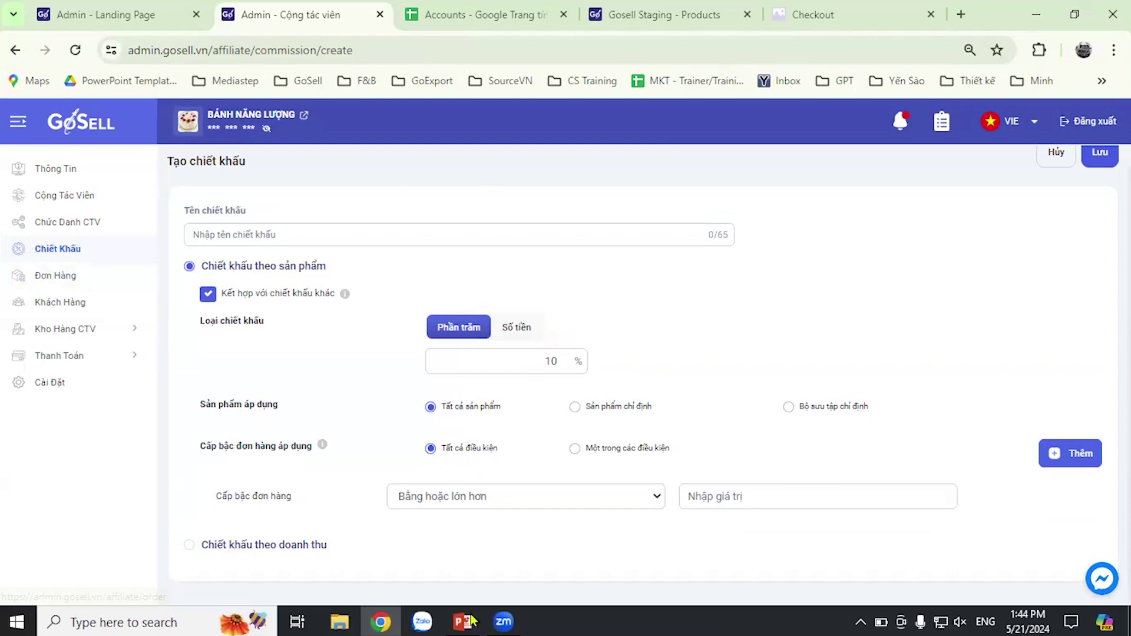
- Check the agenda slide in PowerPoint, return to Chrome, close the affiliate page and open the admin's order list
{"action": "key", "text": "alt+Tab"}
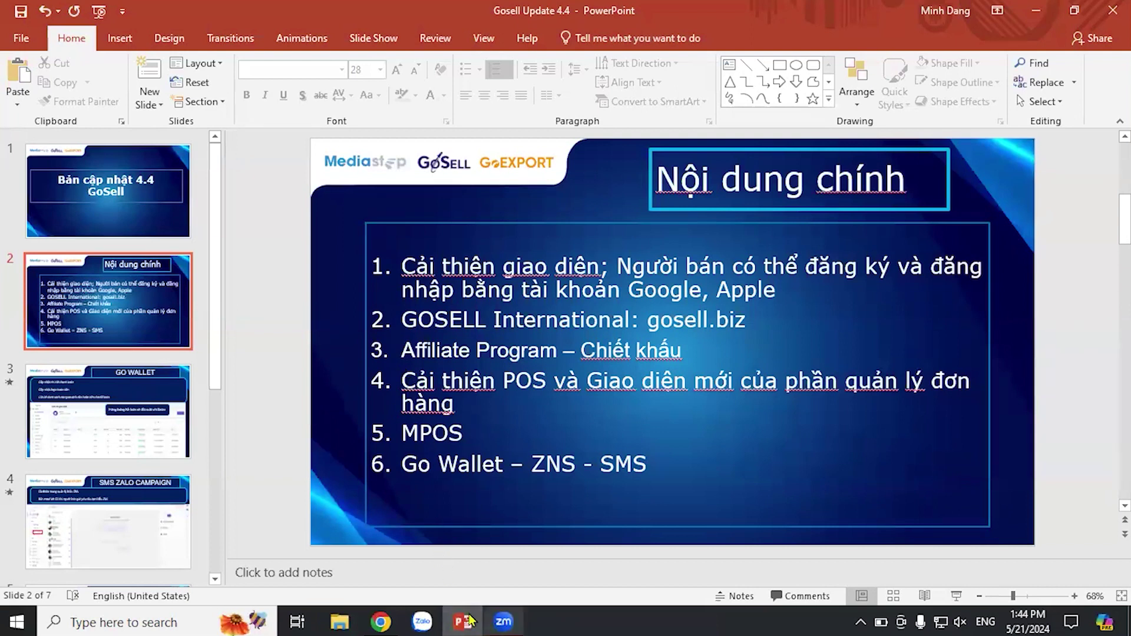
{"action": "left_click", "coordinate": [381, 620]}
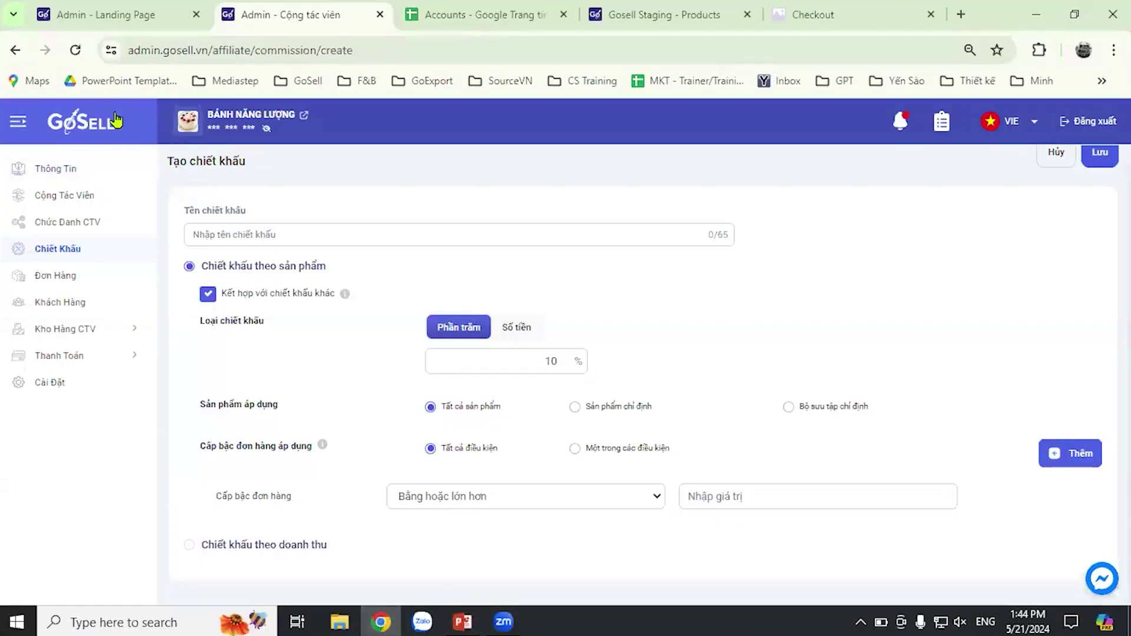
{"action": "left_click", "coordinate": [380, 14]}
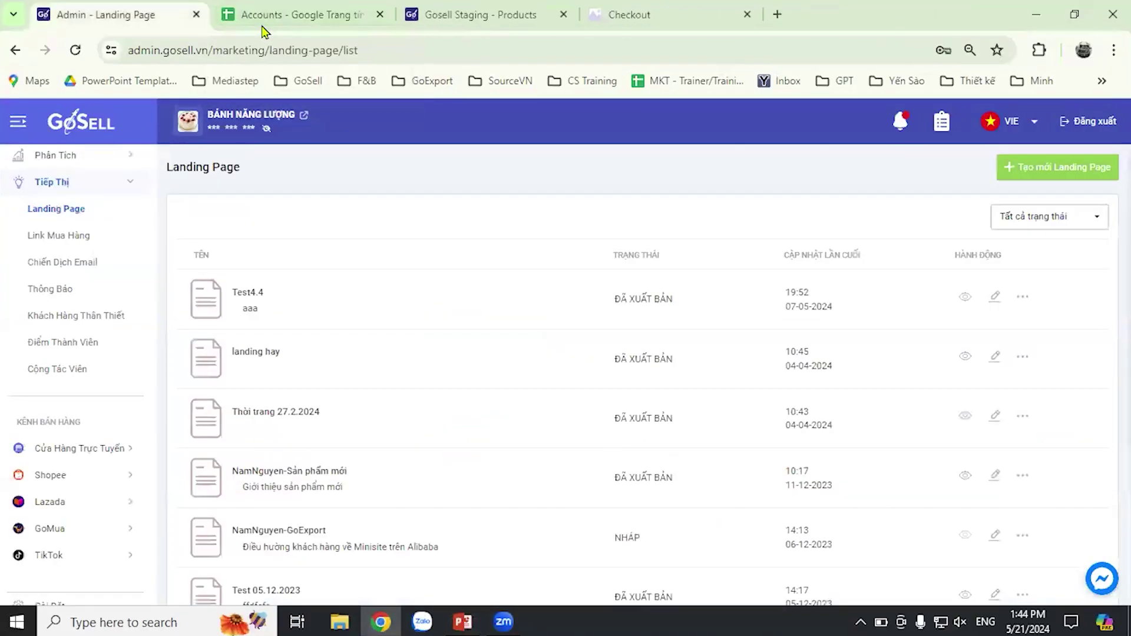
{"action": "scroll", "coordinate": [65, 333], "scroll_direction": "up", "scroll_amount": 5}
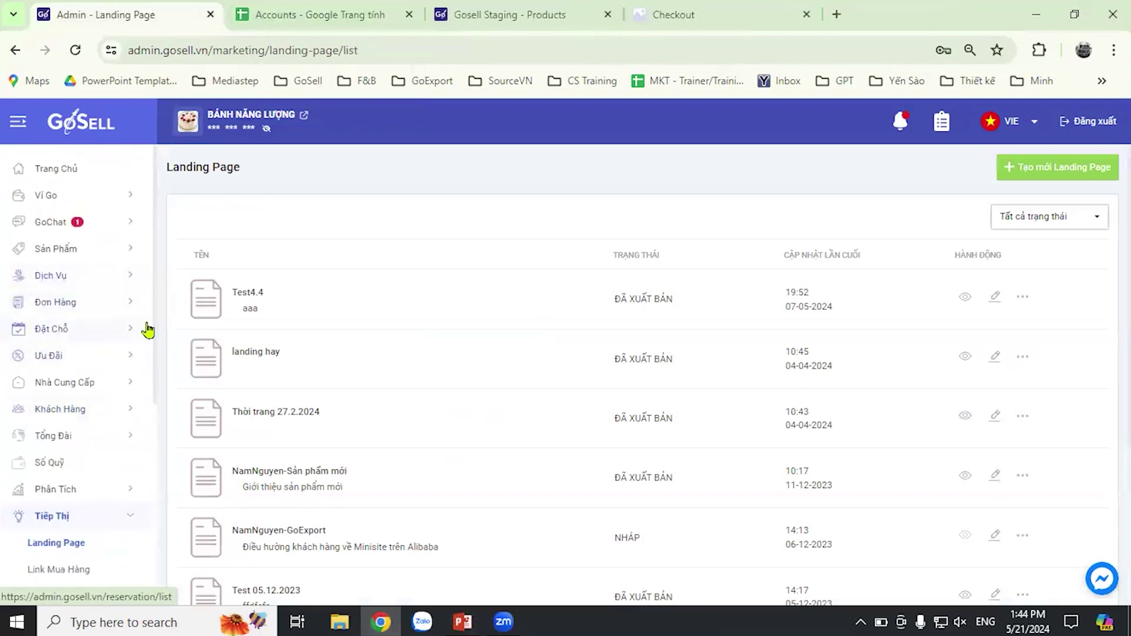
{"action": "left_click", "coordinate": [86, 303]}
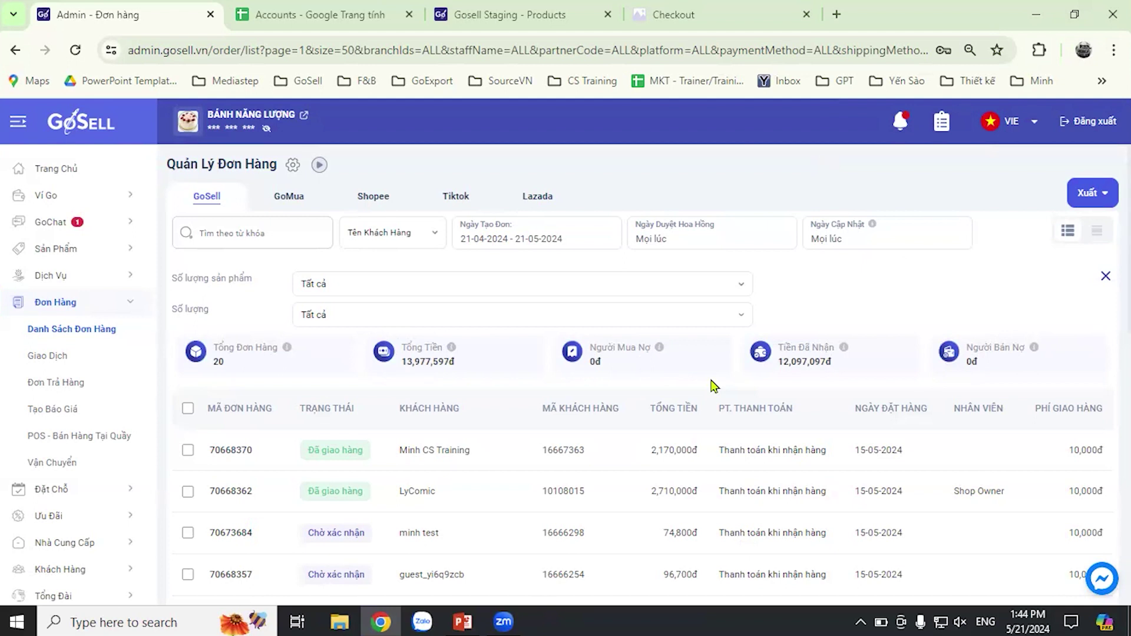
- Examine the order management list and its display configuration page, and return to the order list
{"action": "scroll", "coordinate": [777, 424], "scroll_direction": "down", "scroll_amount": 2}
{"action": "scroll", "coordinate": [760, 465], "scroll_direction": "up", "scroll_amount": 2}
{"action": "scroll", "coordinate": [785, 361], "scroll_direction": "down", "scroll_amount": 1}
{"action": "scroll", "coordinate": [775, 384], "scroll_direction": "up", "scroll_amount": 1}
{"action": "left_click", "coordinate": [291, 165]}
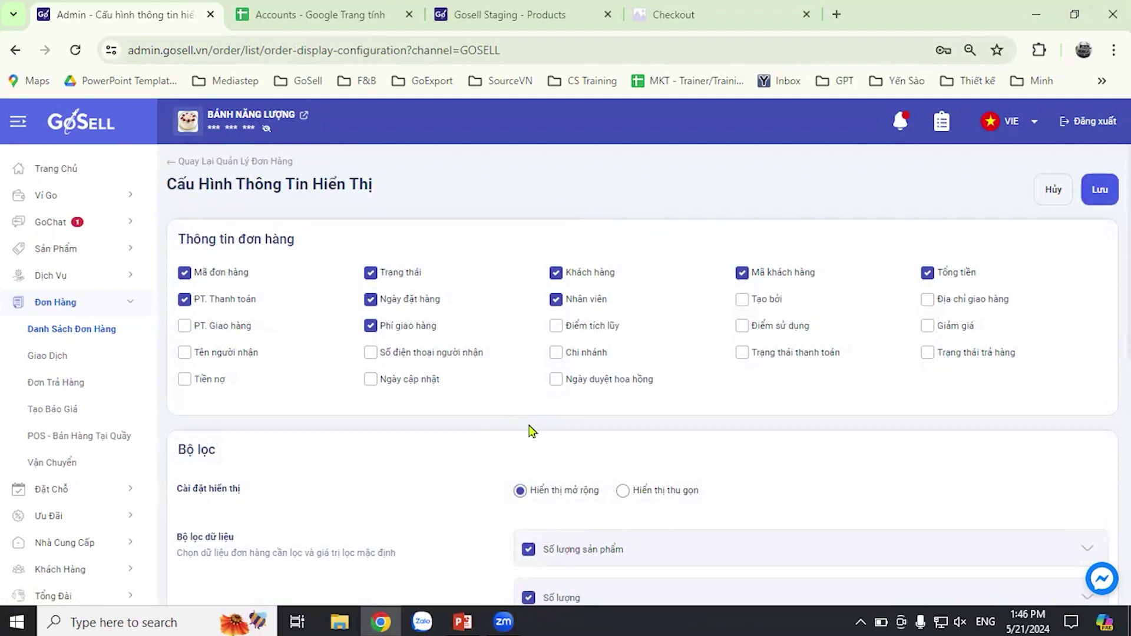
{"action": "left_click", "coordinate": [213, 161]}
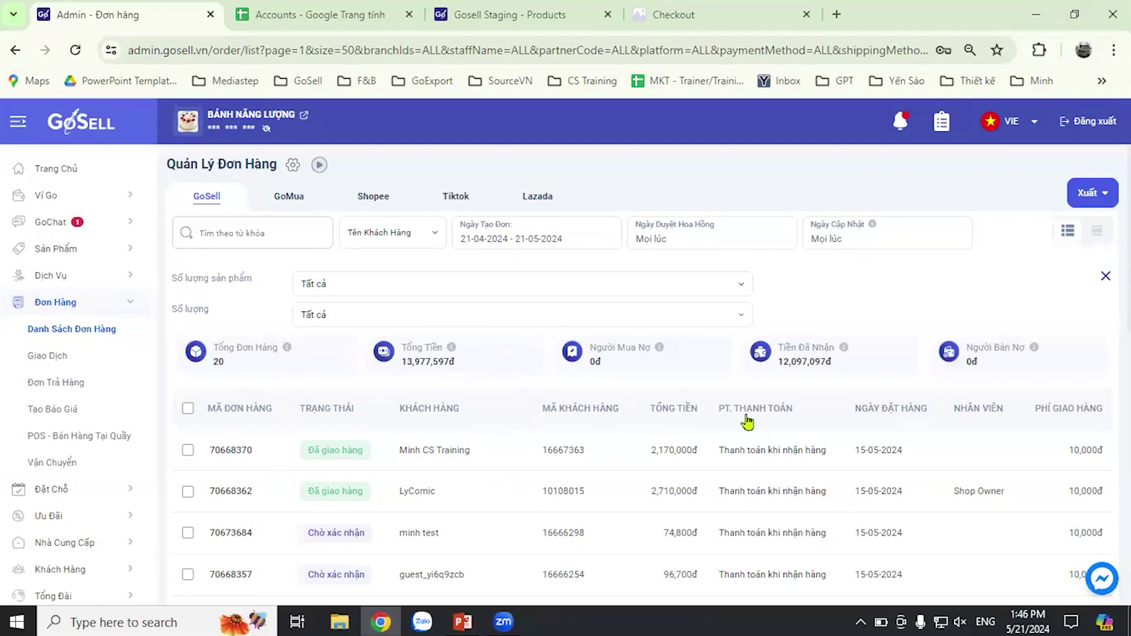
- Enable the recipient phone number, branch and debt columns in the order list's display configuration
{"action": "left_click", "coordinate": [292, 165]}
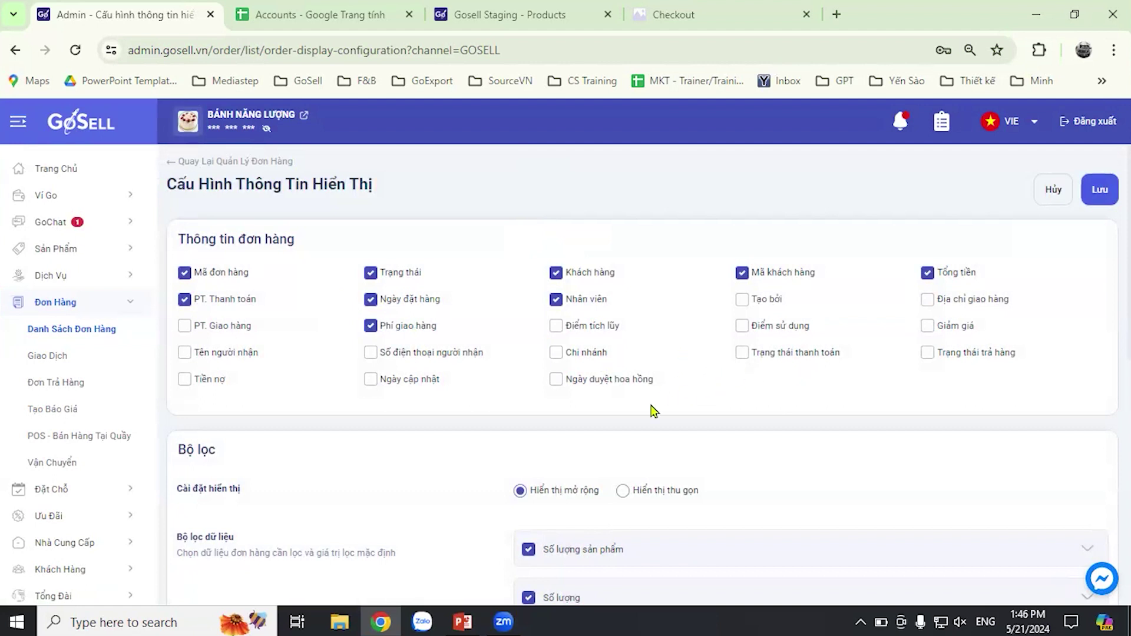
{"action": "left_click", "coordinate": [369, 354]}
{"action": "left_click", "coordinate": [557, 355]}
{"action": "left_click", "coordinate": [188, 388]}
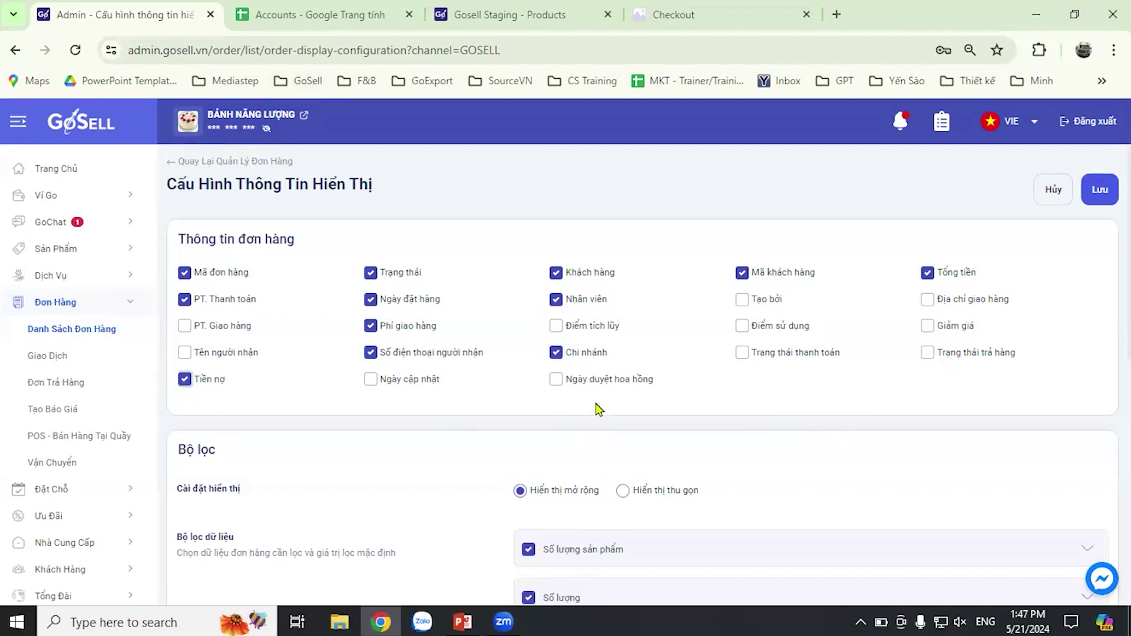
- Look over the filter settings in the display configuration and return to the order list without saving
{"action": "scroll", "coordinate": [473, 411], "scroll_direction": "down", "scroll_amount": 3}
{"action": "scroll", "coordinate": [523, 373], "scroll_direction": "up", "scroll_amount": 3}
{"action": "scroll", "coordinate": [422, 328], "scroll_direction": "down", "scroll_amount": 1}
{"action": "scroll", "coordinate": [368, 336], "scroll_direction": "up", "scroll_amount": 1}
{"action": "scroll", "coordinate": [430, 489], "scroll_direction": "down", "scroll_amount": 5}
{"action": "scroll", "coordinate": [455, 444], "scroll_direction": "up", "scroll_amount": 1}
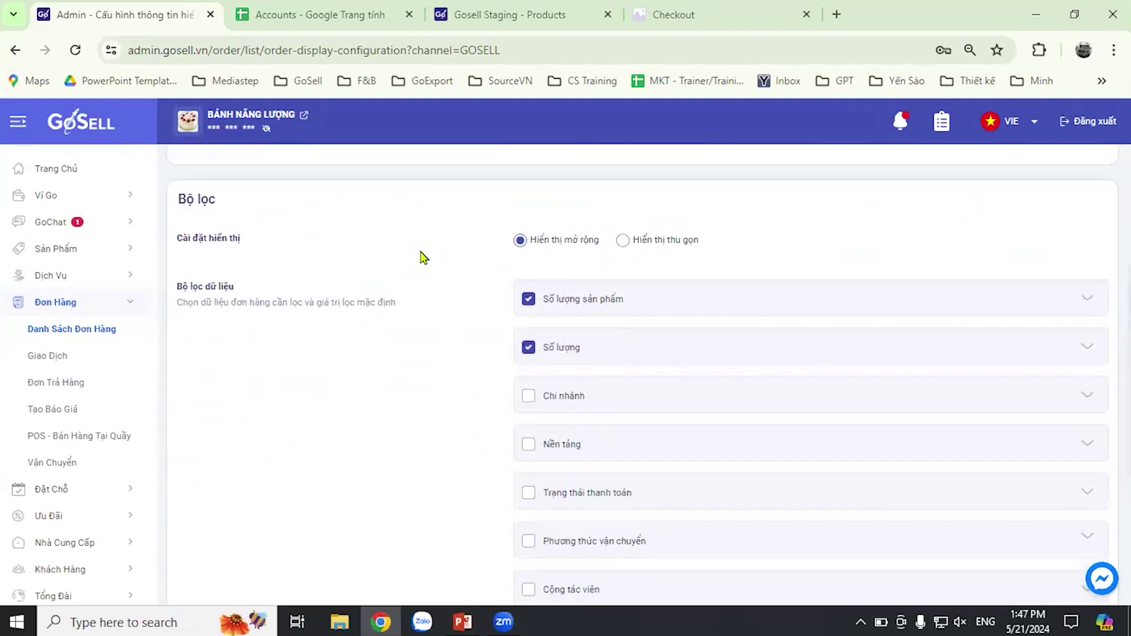
{"action": "scroll", "coordinate": [328, 397], "scroll_direction": "up", "scroll_amount": 4}
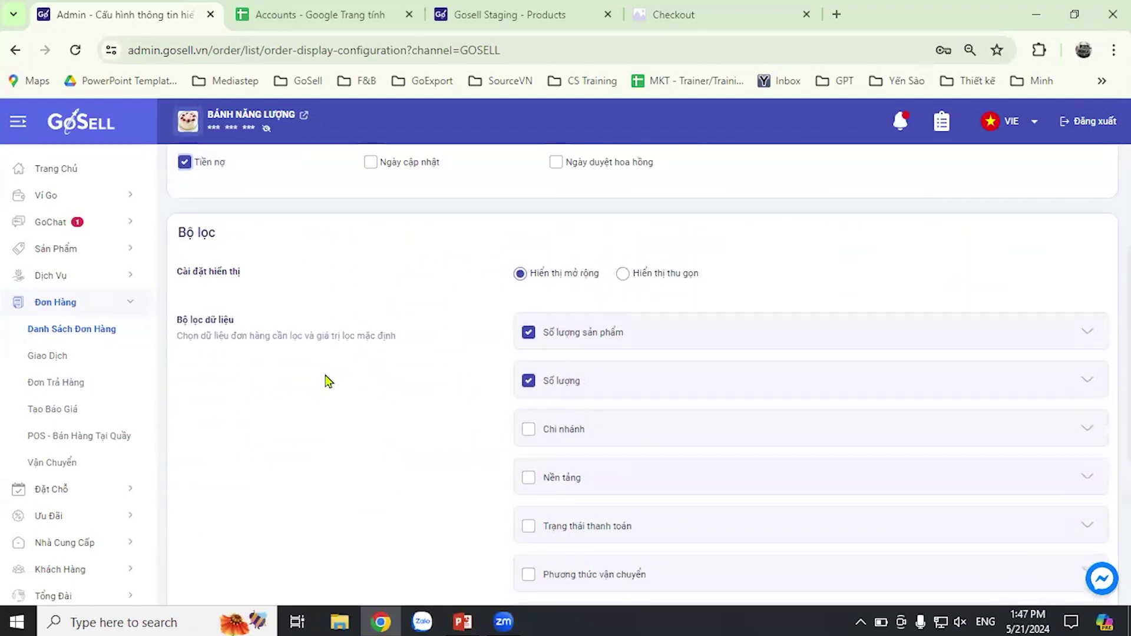
{"action": "left_click", "coordinate": [181, 167]}
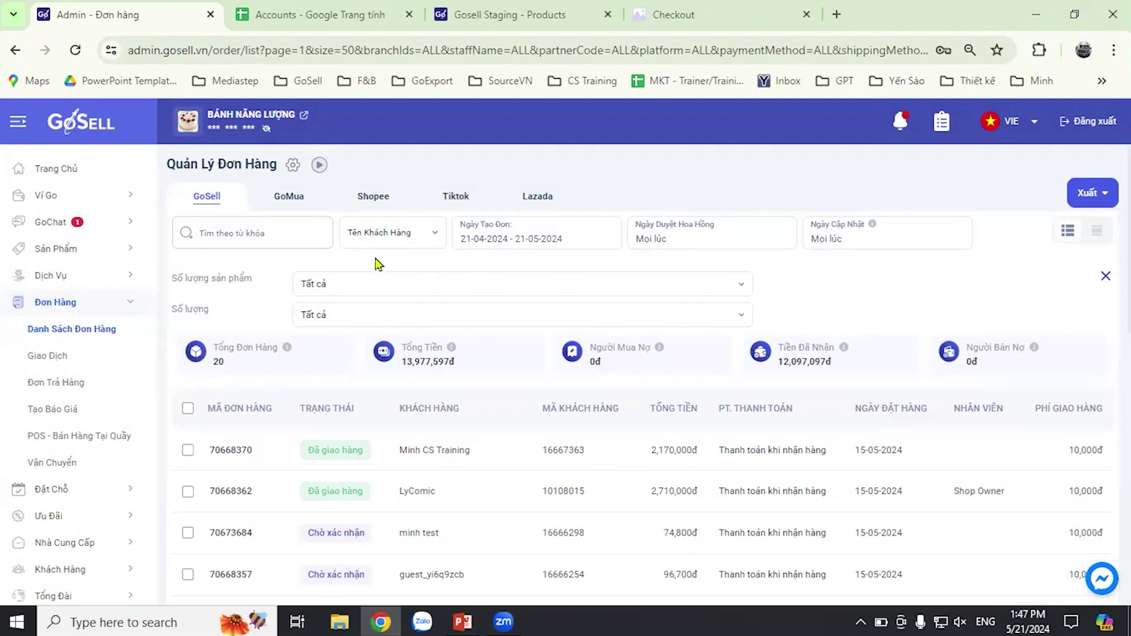
- Reopen the display configuration, examine all available data filters and order information columns, and return to the order list
{"action": "left_click", "coordinate": [293, 166]}
{"action": "scroll", "coordinate": [613, 429], "scroll_direction": "down", "scroll_amount": 5}
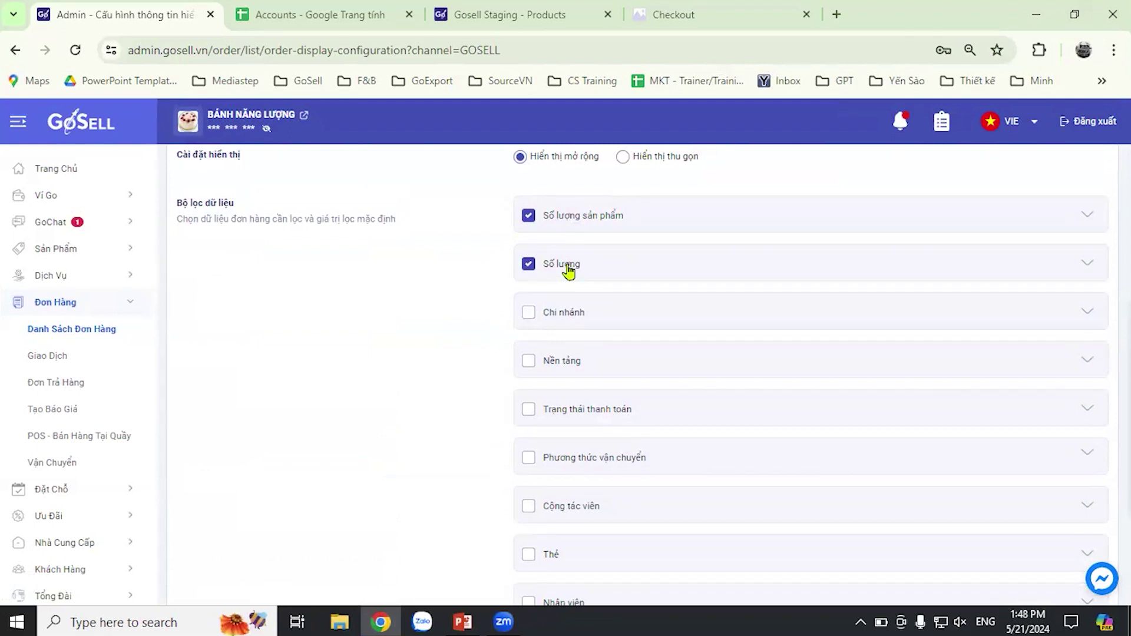
{"action": "scroll", "coordinate": [651, 368], "scroll_direction": "down", "scroll_amount": 1}
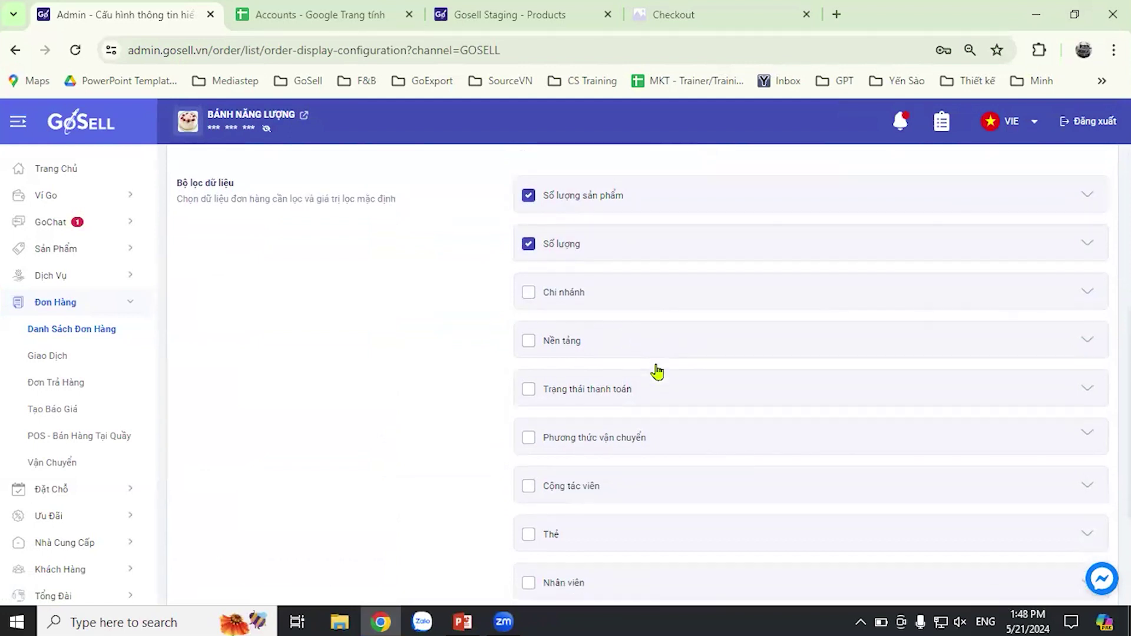
{"action": "scroll", "coordinate": [648, 365], "scroll_direction": "down", "scroll_amount": 2}
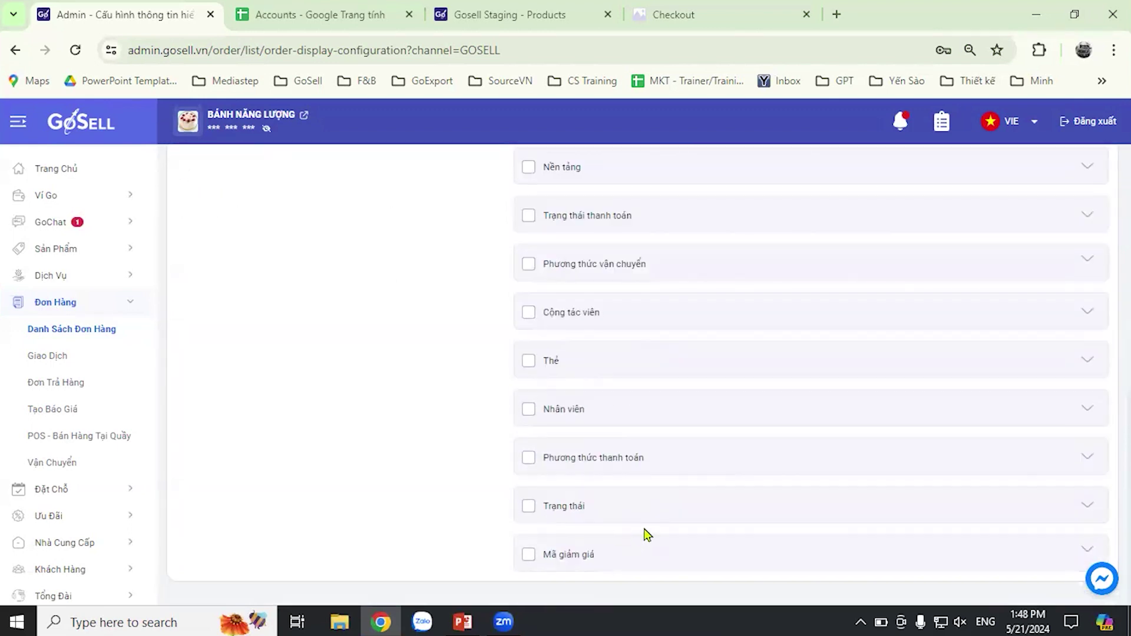
{"action": "scroll", "coordinate": [648, 535], "scroll_direction": "up", "scroll_amount": 7}
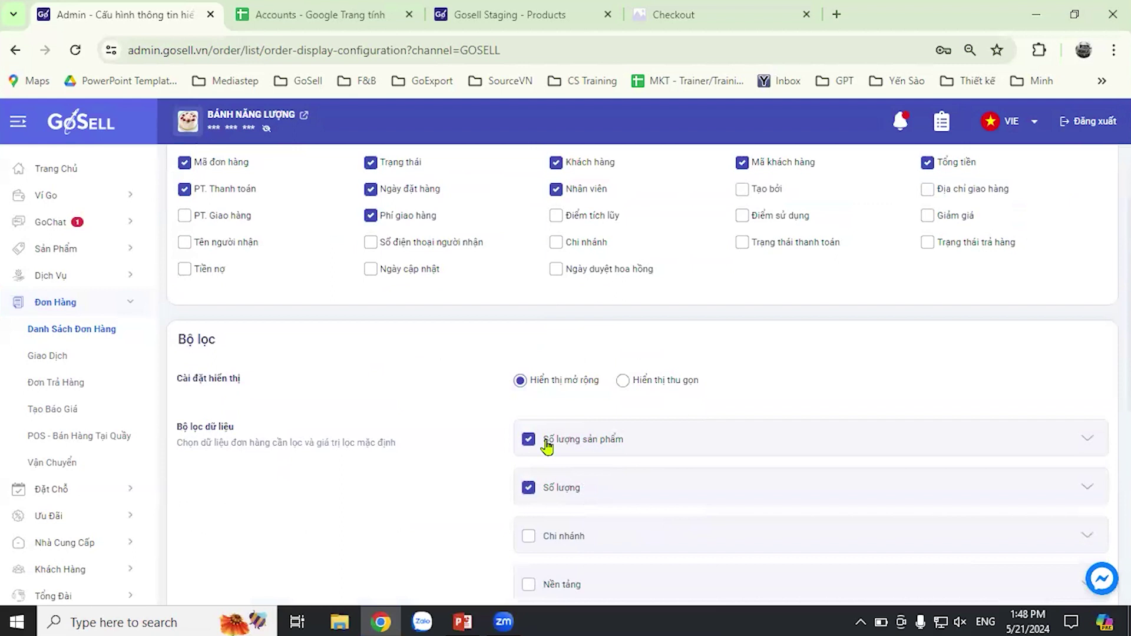
{"action": "scroll", "coordinate": [490, 436], "scroll_direction": "down", "scroll_amount": 1}
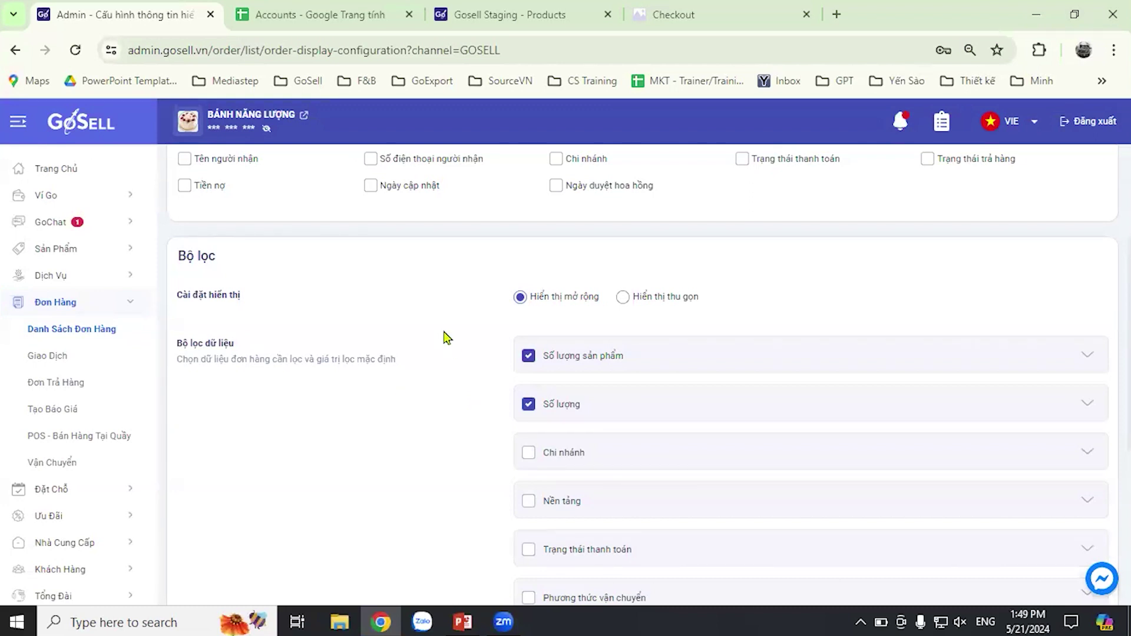
{"action": "scroll", "coordinate": [442, 413], "scroll_direction": "up", "scroll_amount": 3}
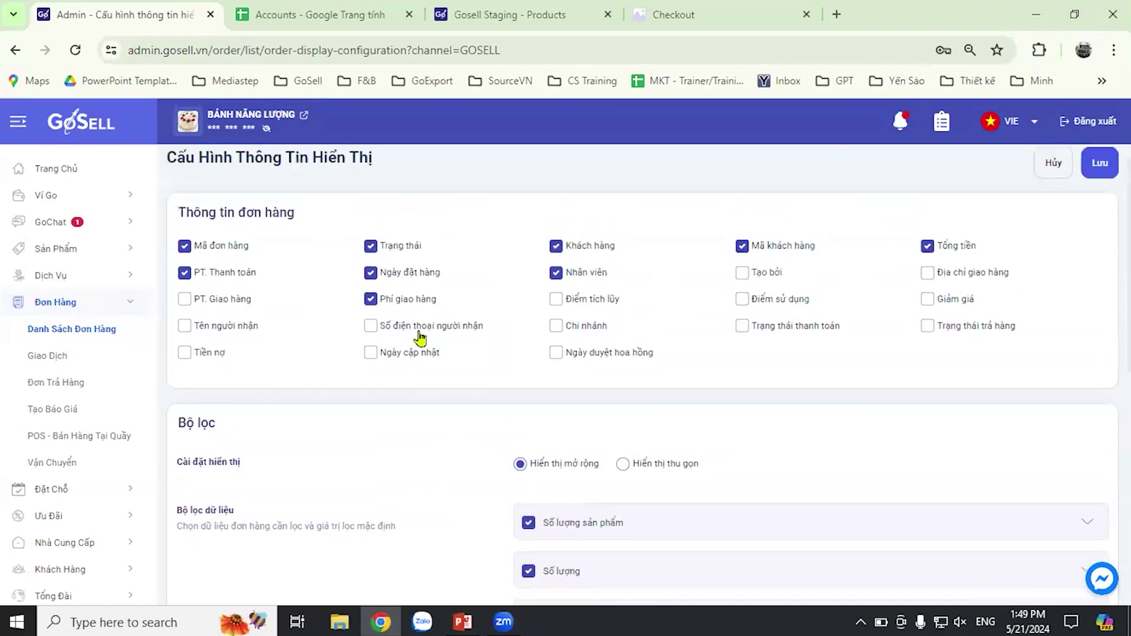
{"action": "scroll", "coordinate": [419, 336], "scroll_direction": "up", "scroll_amount": 1}
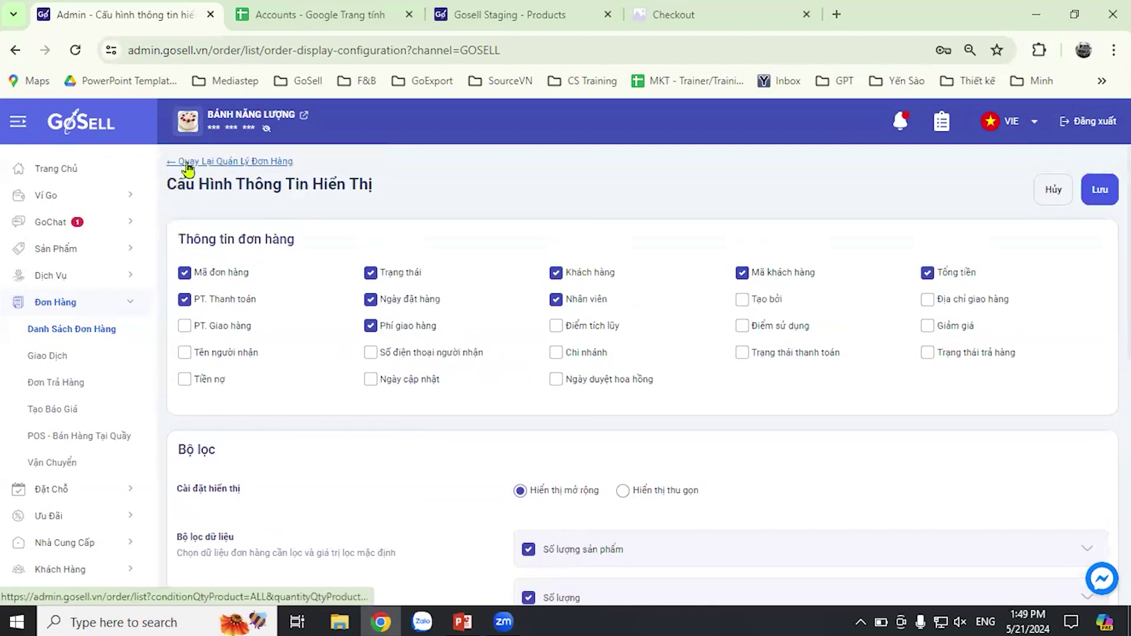
{"action": "scroll", "coordinate": [494, 466], "scroll_direction": "down", "scroll_amount": 4}
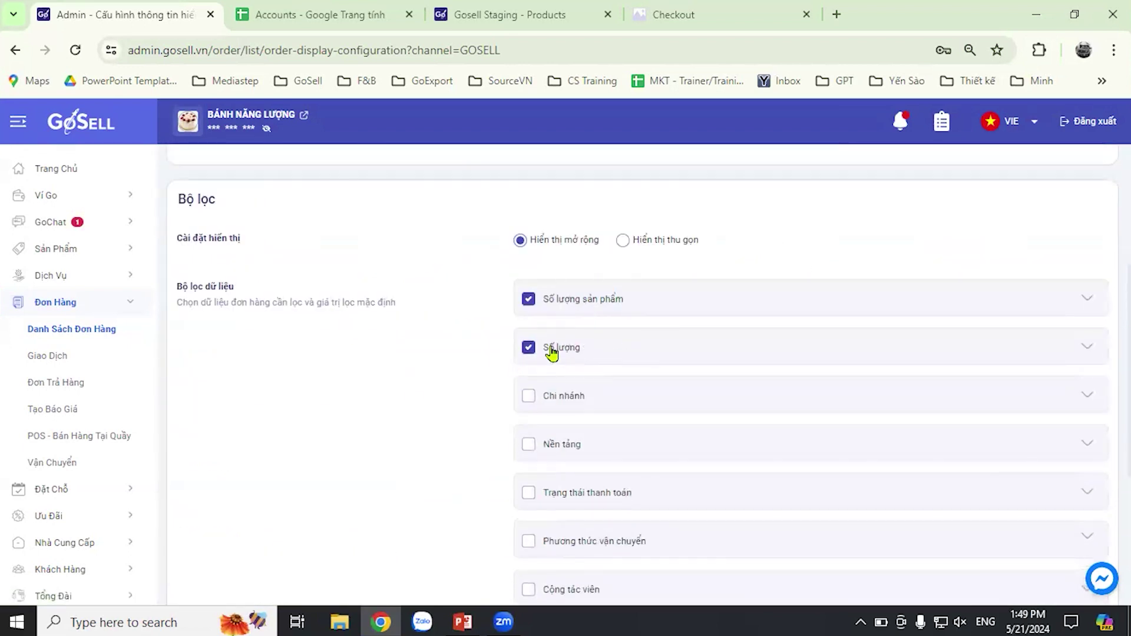
{"action": "scroll", "coordinate": [354, 330], "scroll_direction": "up", "scroll_amount": 4}
{"action": "left_click", "coordinate": [183, 163]}
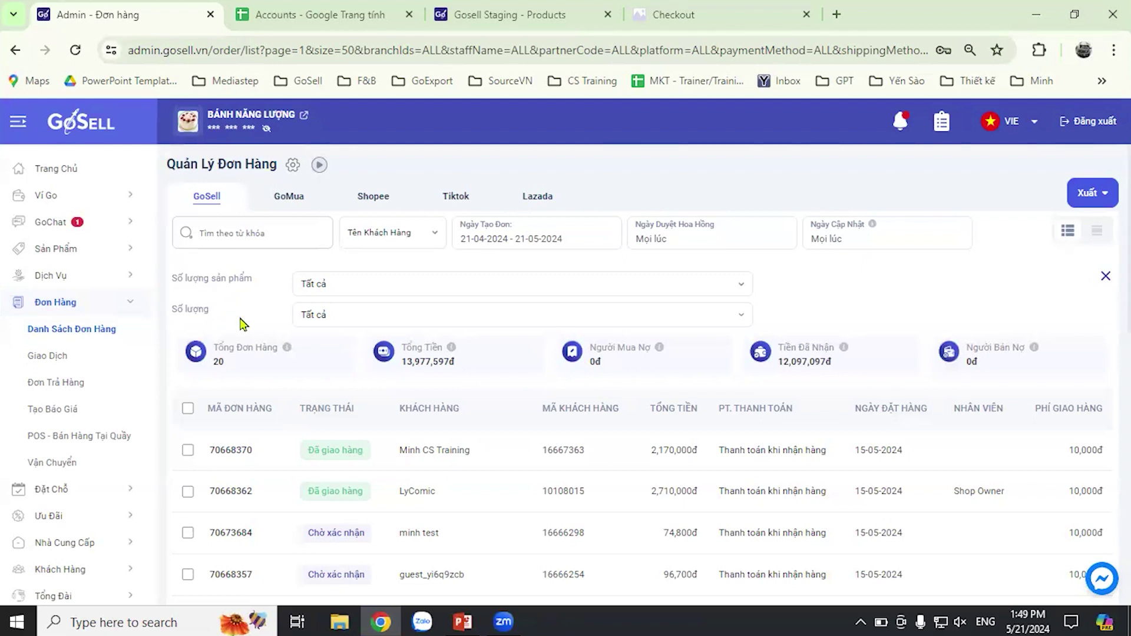
- Set both the product count and quantity filters of the order list to the Bằng (equal) condition
{"action": "left_click", "coordinate": [475, 291]}
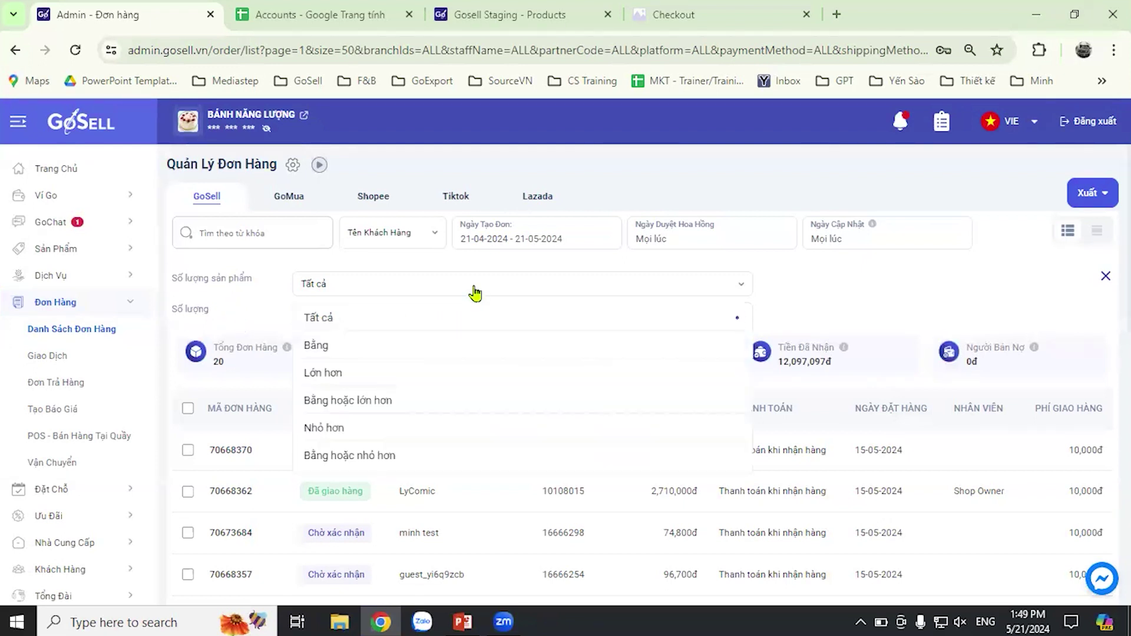
{"action": "left_click", "coordinate": [342, 350]}
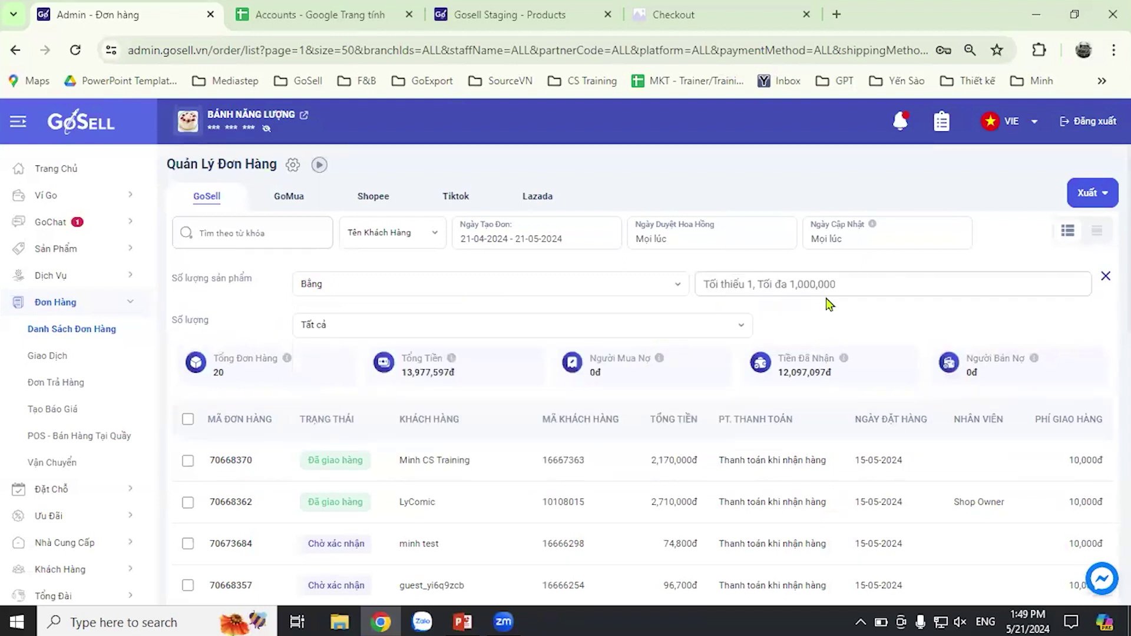
{"action": "left_click", "coordinate": [328, 332]}
{"action": "left_click", "coordinate": [329, 386]}
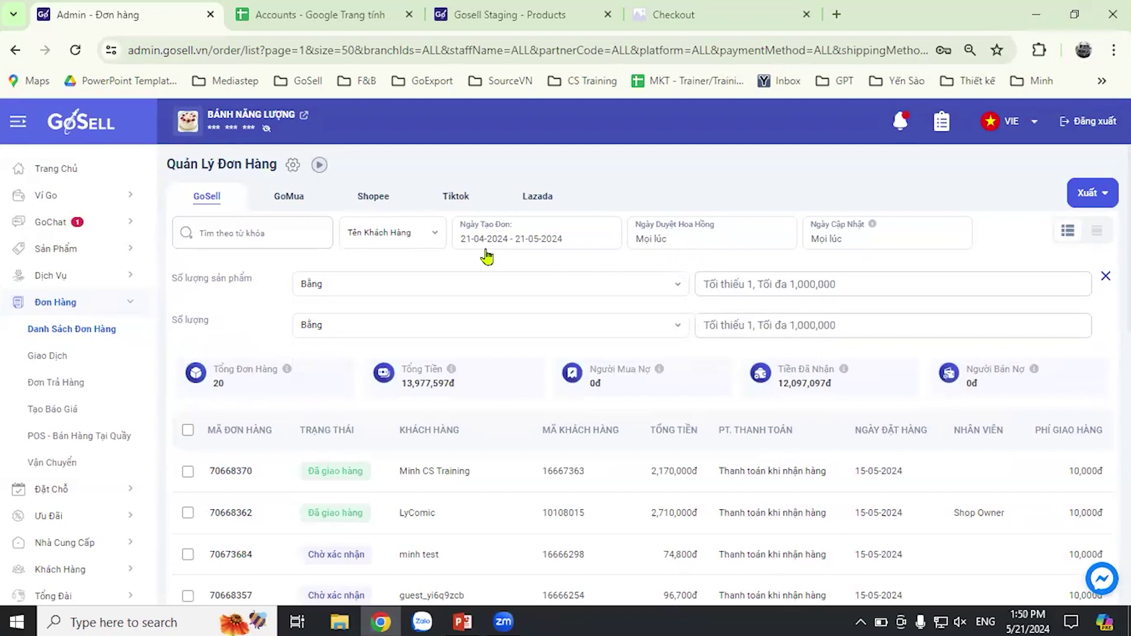
- Set the order creation date filter to Mọi lúc (all time) and enter 2 as the product count
{"action": "left_click", "coordinate": [594, 250]}
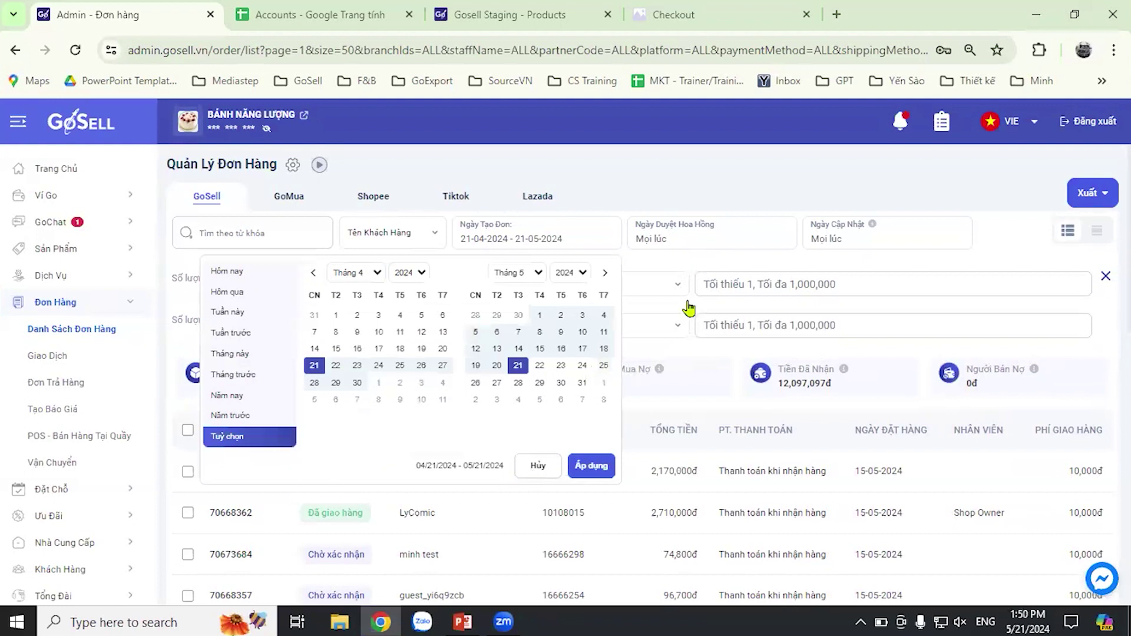
{"action": "left_click", "coordinate": [664, 348]}
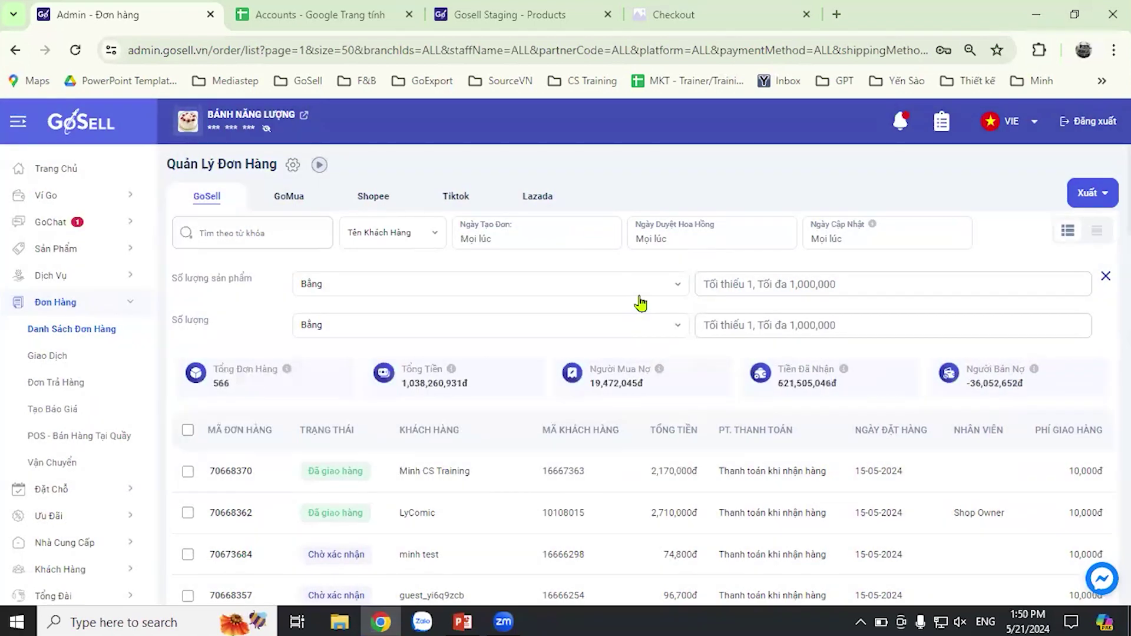
{"action": "left_click", "coordinate": [730, 288]}
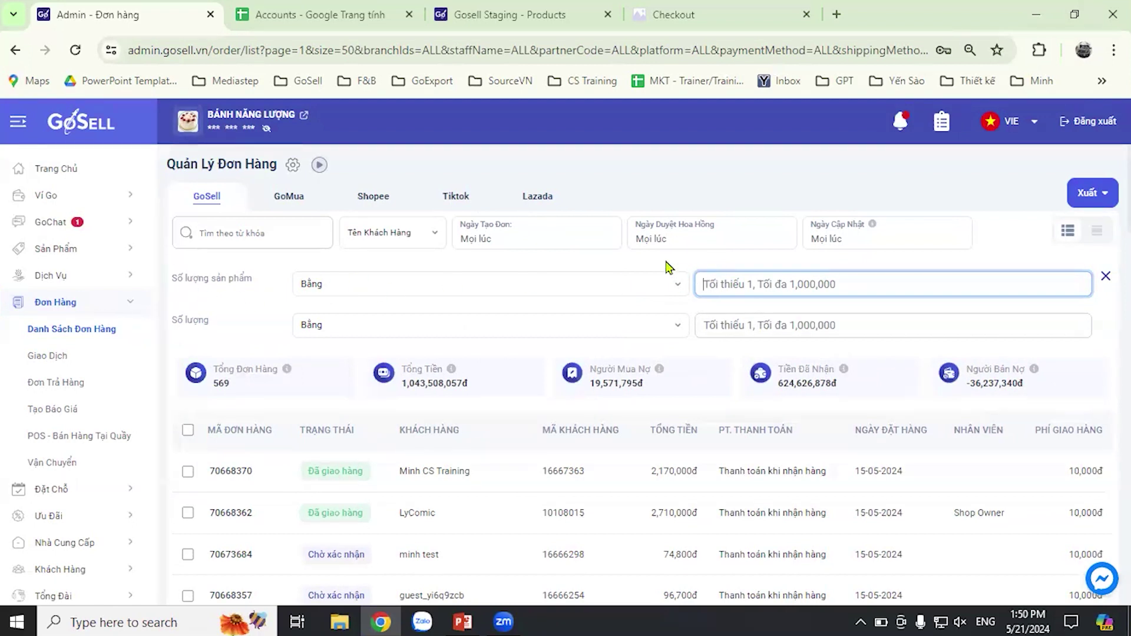
{"action": "type", "text": "2"}
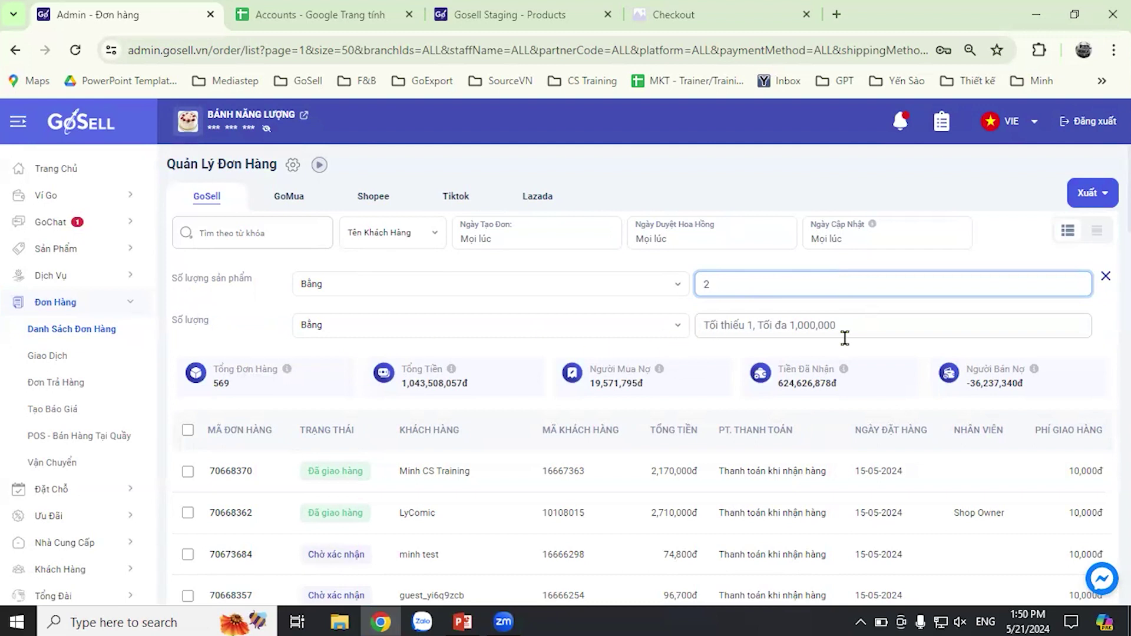
- Filter the orders by a quantity of 3, check the first matching order's product lines, and return to the order list
{"action": "left_click", "coordinate": [758, 330]}
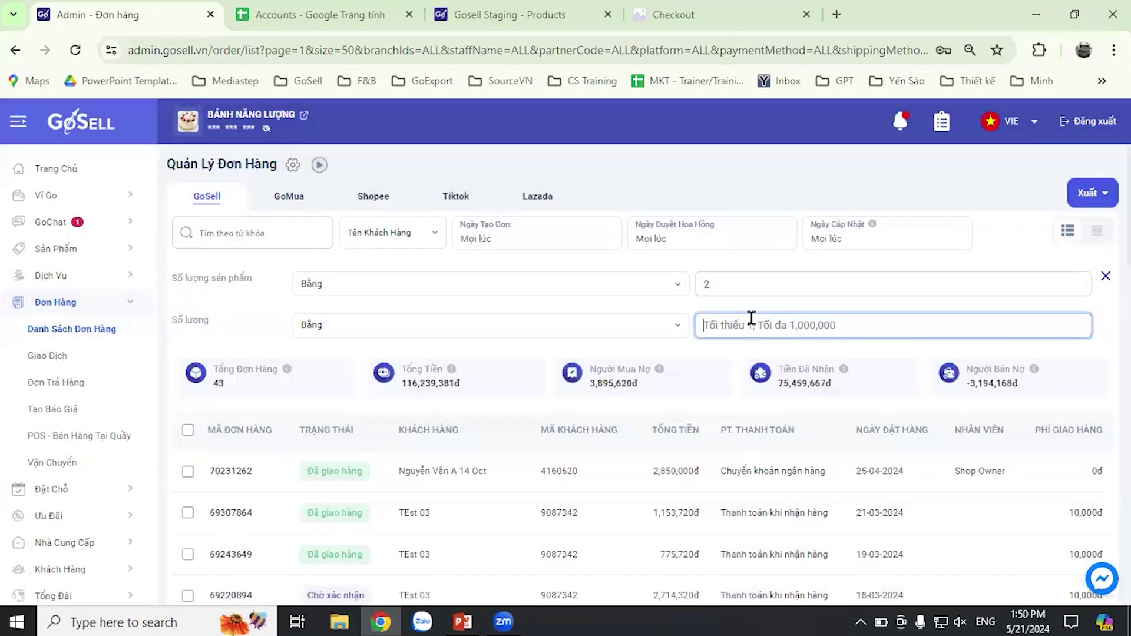
{"action": "type", "text": "3"}
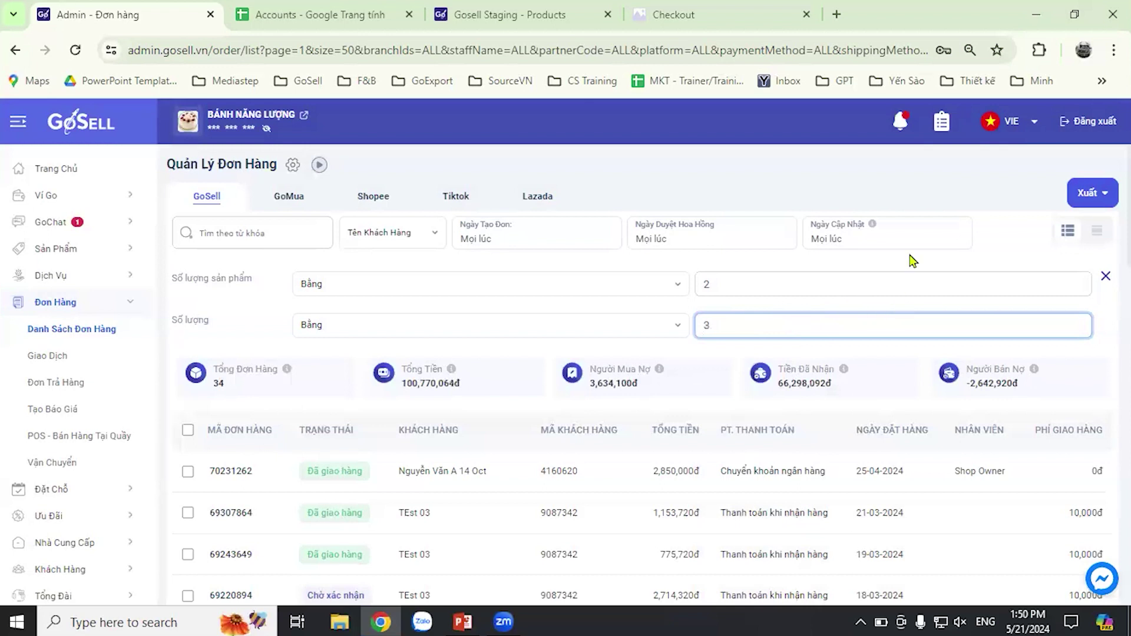
{"action": "left_click", "coordinate": [1000, 283]}
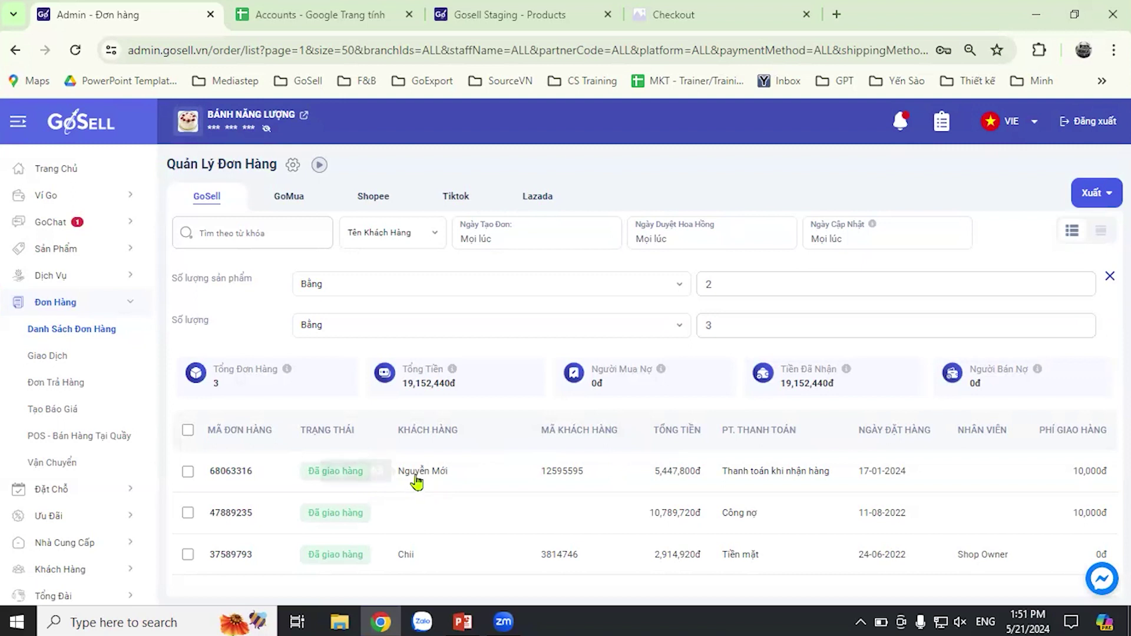
{"action": "left_click", "coordinate": [241, 472]}
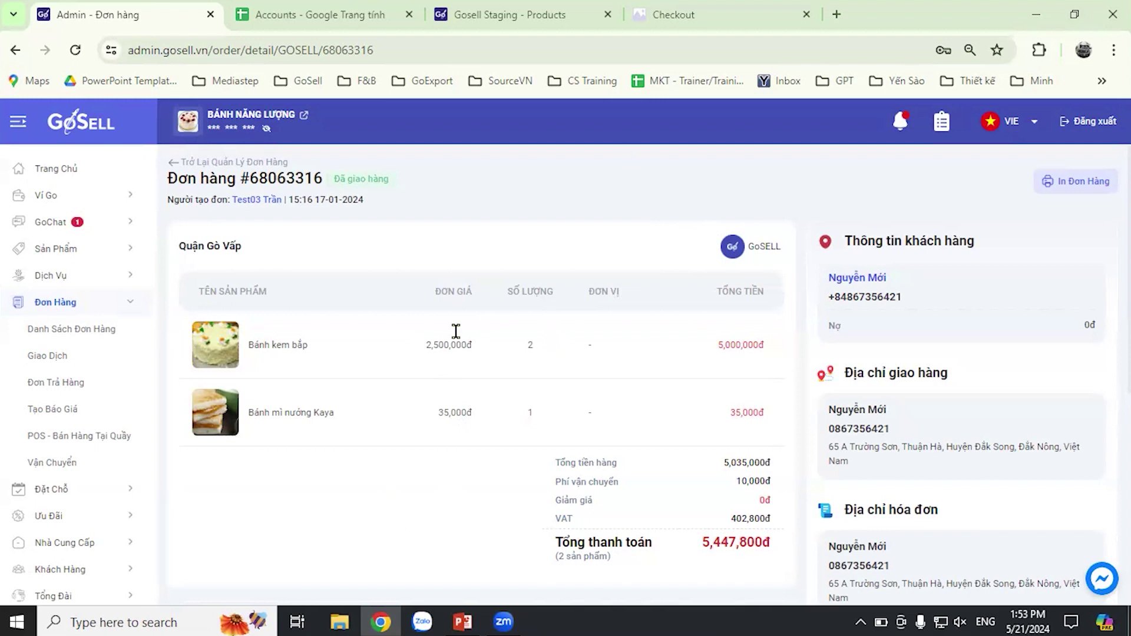
{"action": "left_click", "coordinate": [181, 165]}
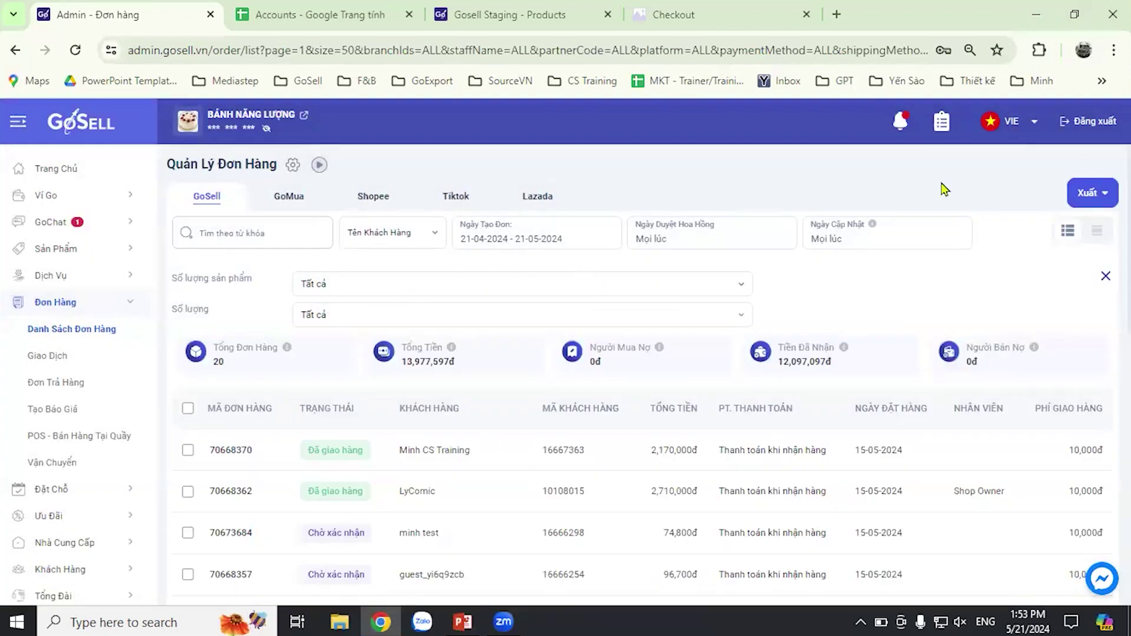
- Open the order display configuration, switch the interface to English, and look over its order information and filter options
{"action": "left_click", "coordinate": [293, 168]}
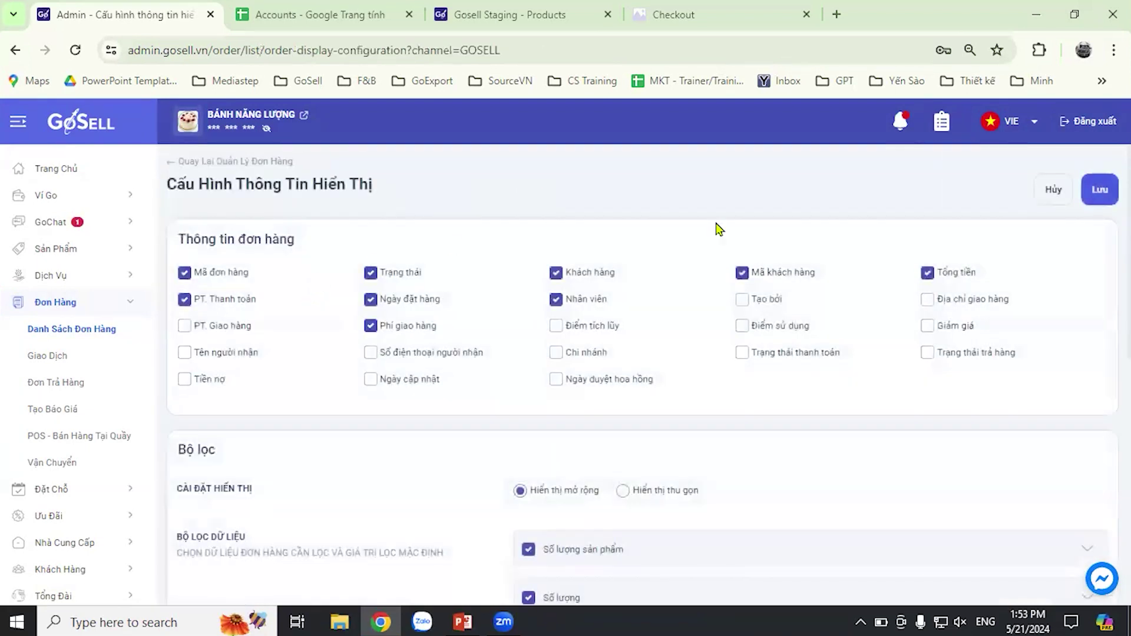
{"action": "left_click", "coordinate": [1014, 123]}
{"action": "left_click", "coordinate": [1016, 155]}
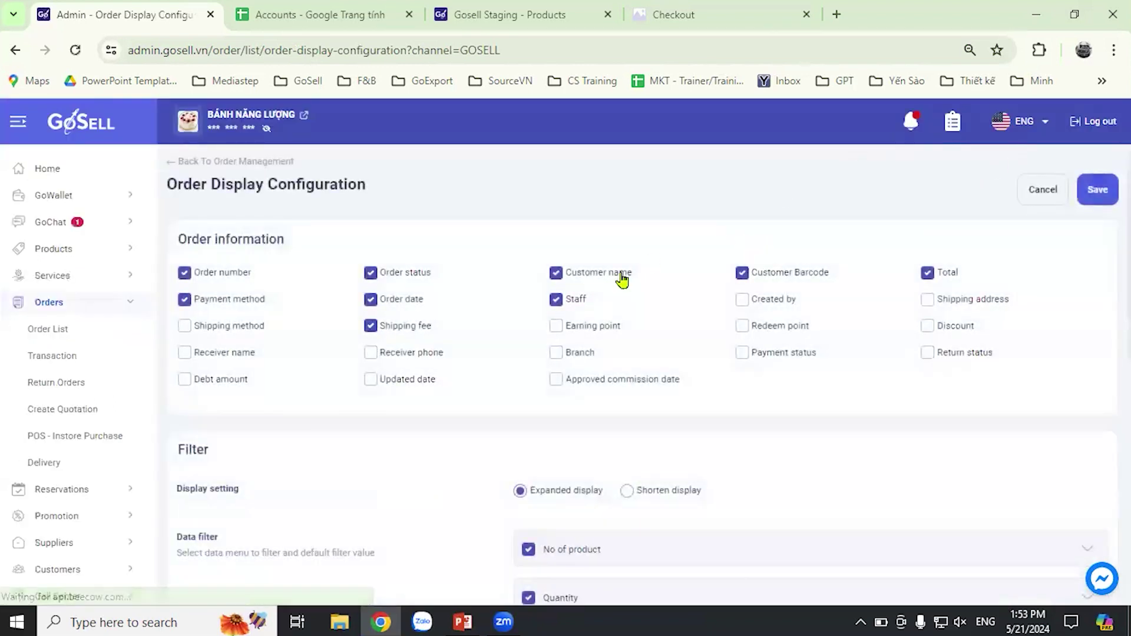
{"action": "scroll", "coordinate": [471, 389], "scroll_direction": "down", "scroll_amount": 4}
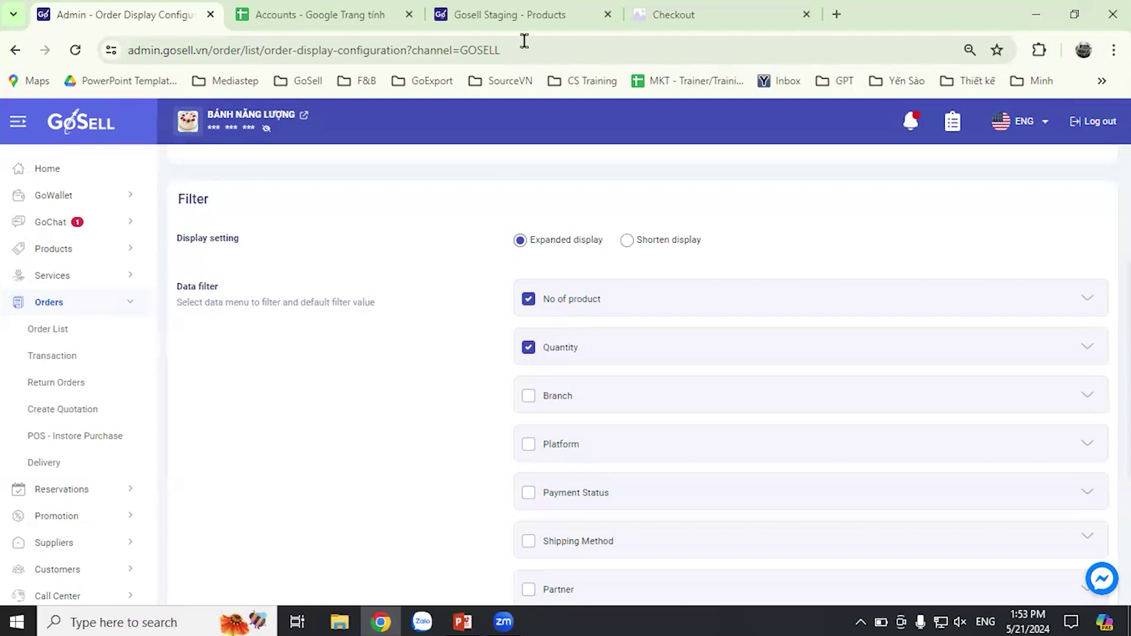
{"action": "scroll", "coordinate": [548, 302], "scroll_direction": "up", "scroll_amount": 1}
{"action": "scroll", "coordinate": [568, 304], "scroll_direction": "up", "scroll_amount": 4}
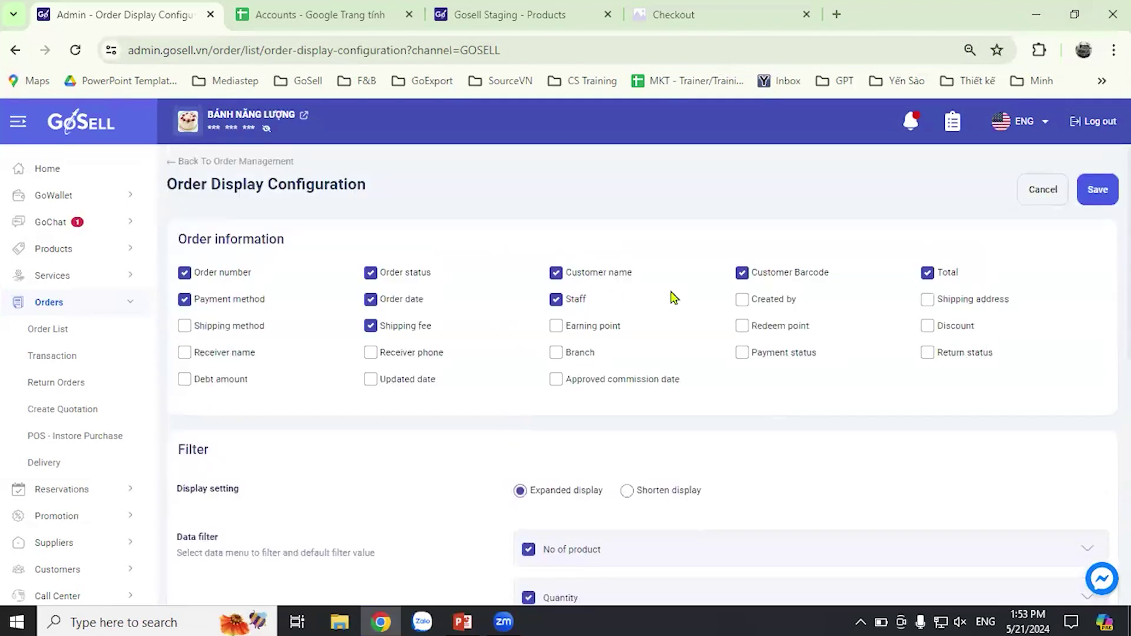
- Switch the interface back to Vietnamese, look over the display configuration, and return to the order list
{"action": "left_click", "coordinate": [1036, 128]}
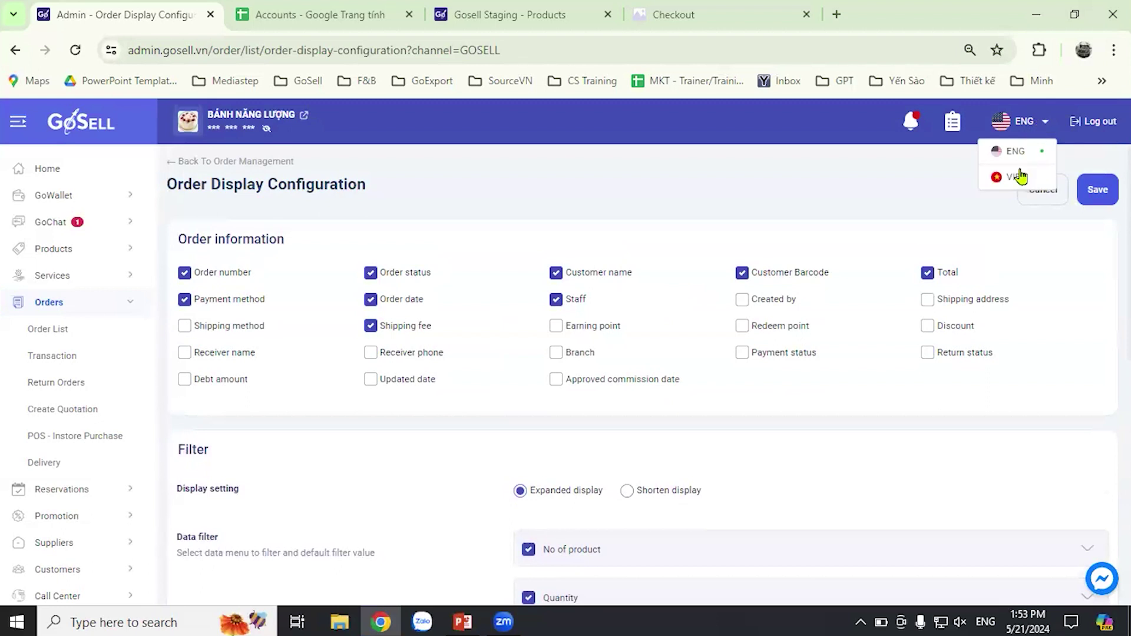
{"action": "left_click", "coordinate": [1021, 177]}
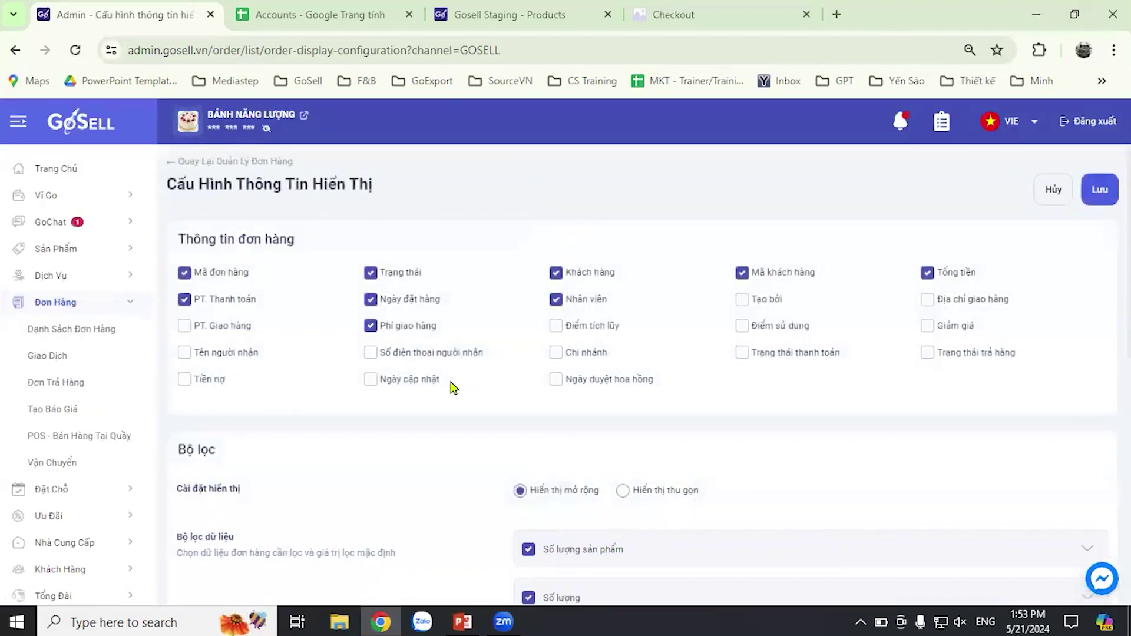
{"action": "scroll", "coordinate": [482, 428], "scroll_direction": "down", "scroll_amount": 3}
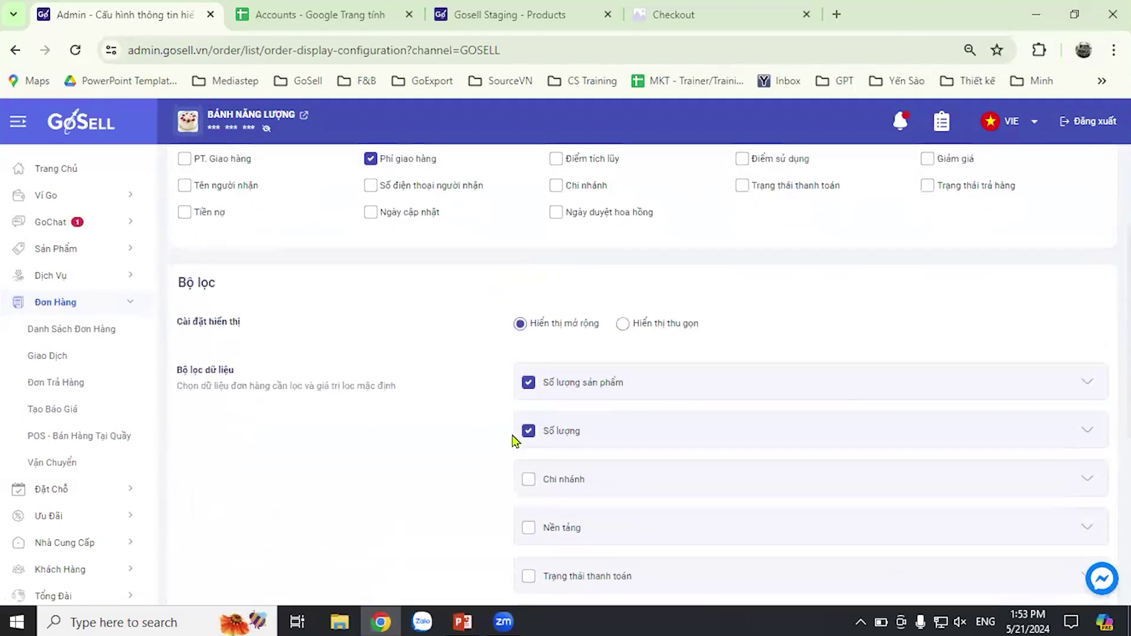
{"action": "scroll", "coordinate": [480, 412], "scroll_direction": "up", "scroll_amount": 3}
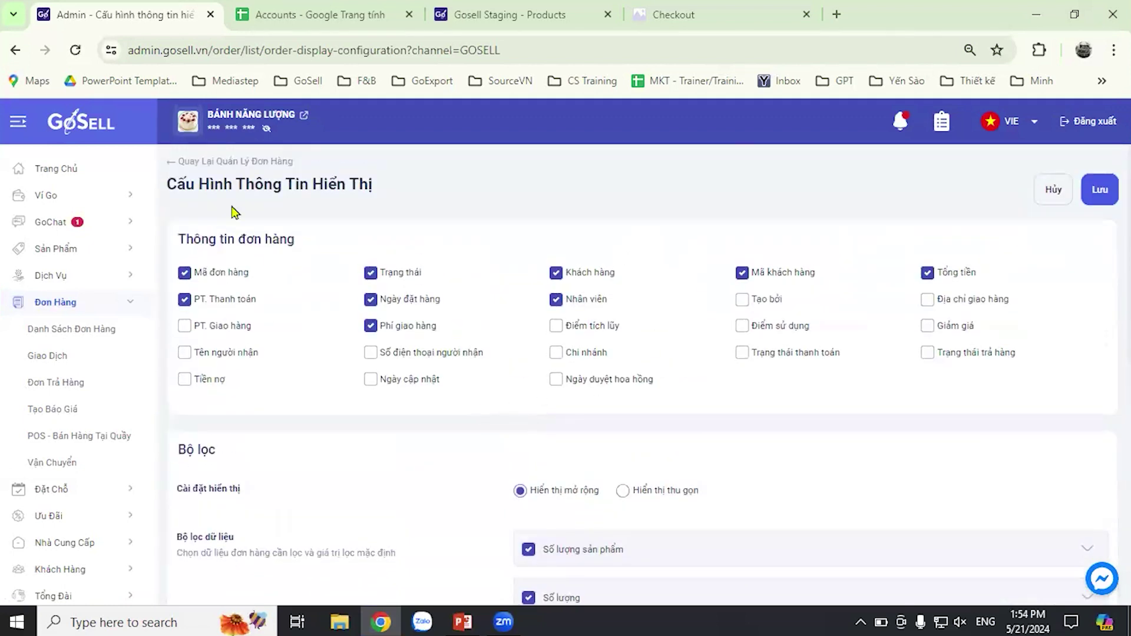
{"action": "left_click", "coordinate": [177, 162]}
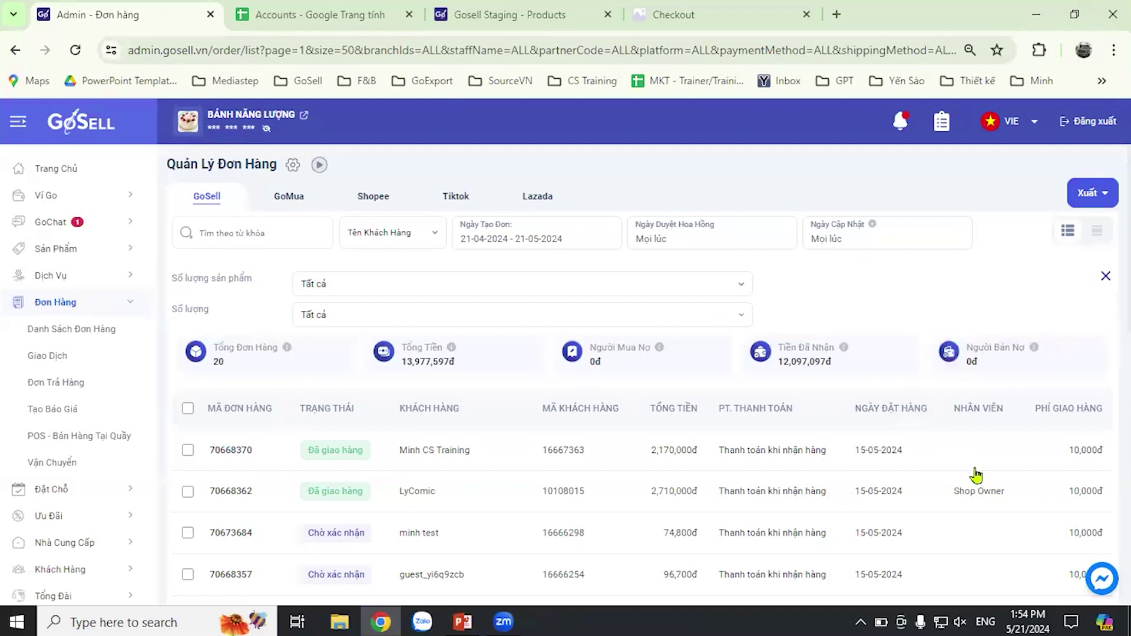
- Check the Nội dung chính agenda slide in PowerPoint and return to the GoSell admin in Chrome
{"action": "mouse_move", "coordinate": [462, 621]}
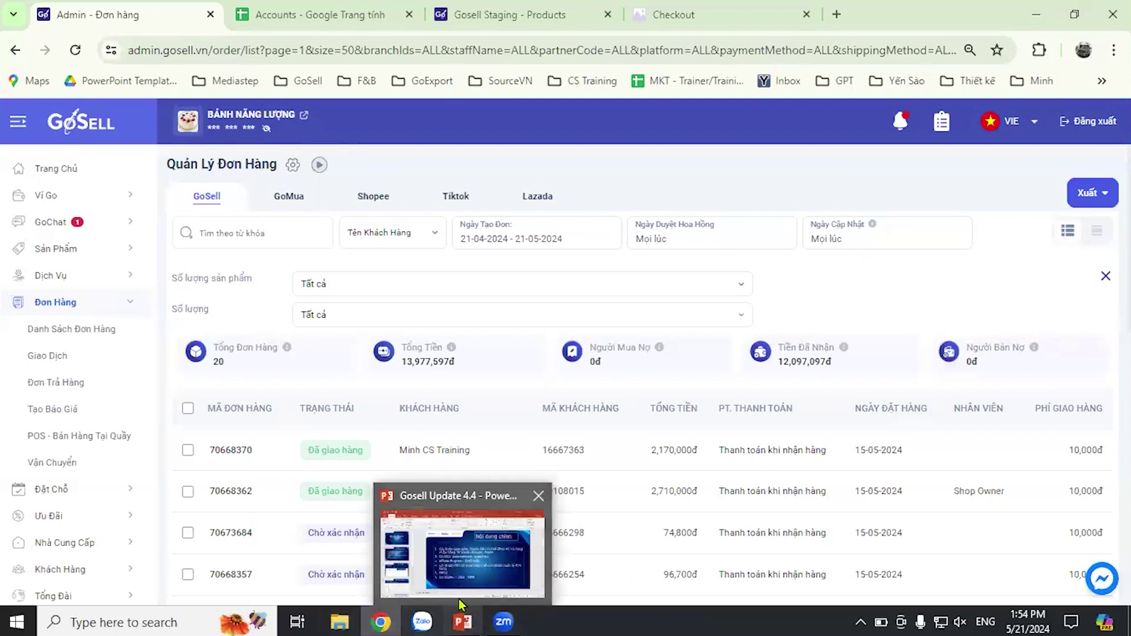
{"action": "left_click", "coordinate": [462, 554]}
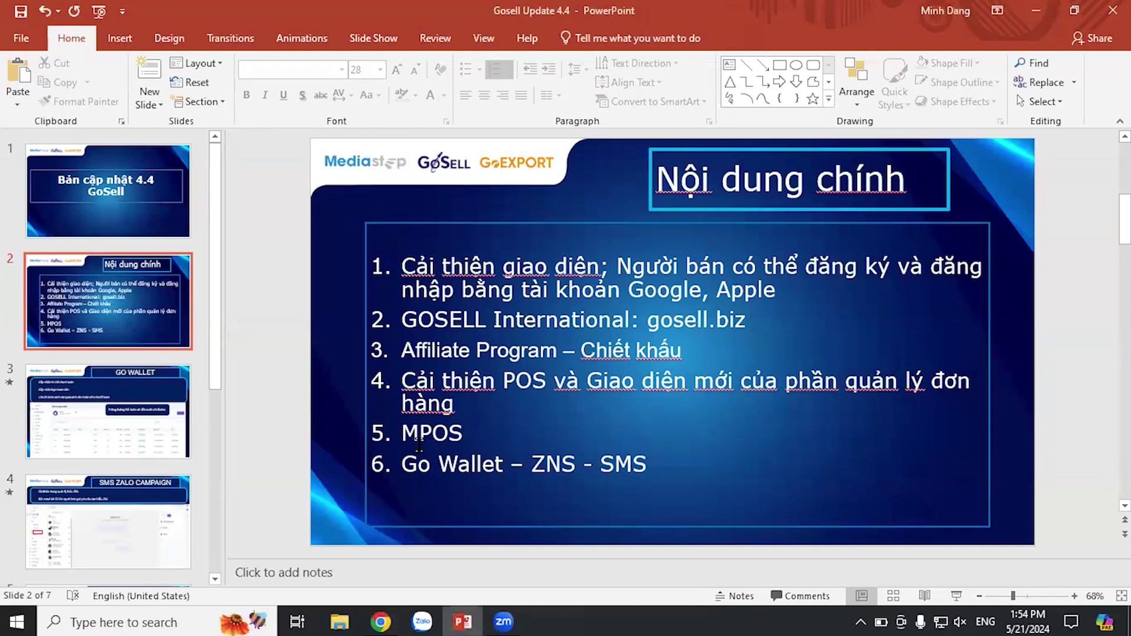
{"action": "left_click", "coordinate": [381, 622]}
- Open the shipping and payment settings and examine the payment methods, especially the MPOS section
{"action": "scroll", "coordinate": [77, 354], "scroll_direction": "down", "scroll_amount": 6}
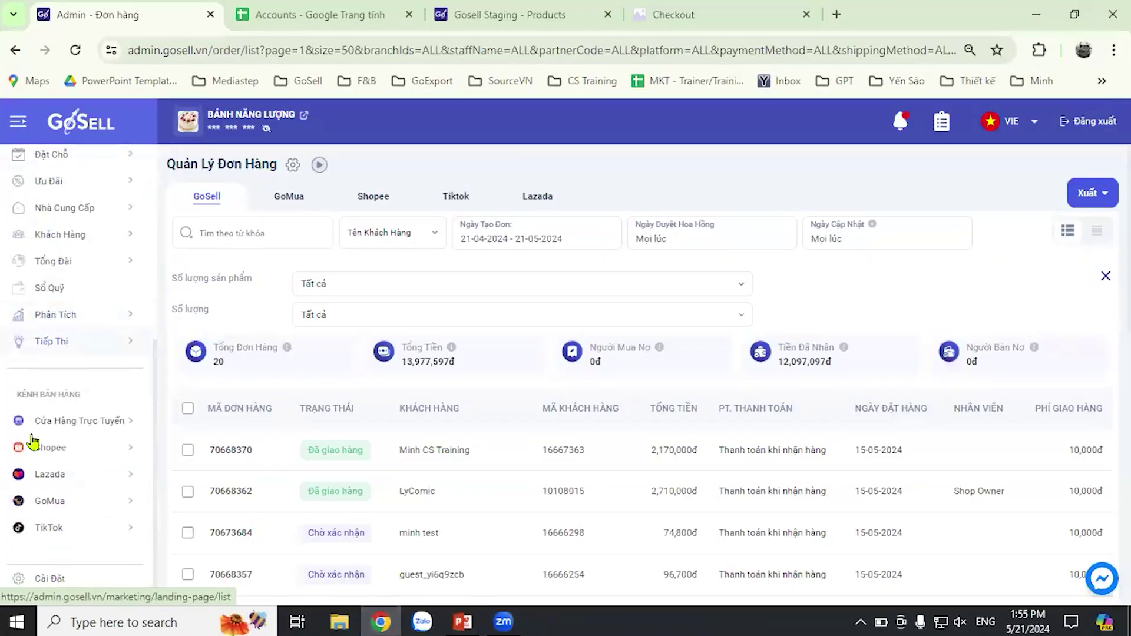
{"action": "left_click", "coordinate": [58, 582]}
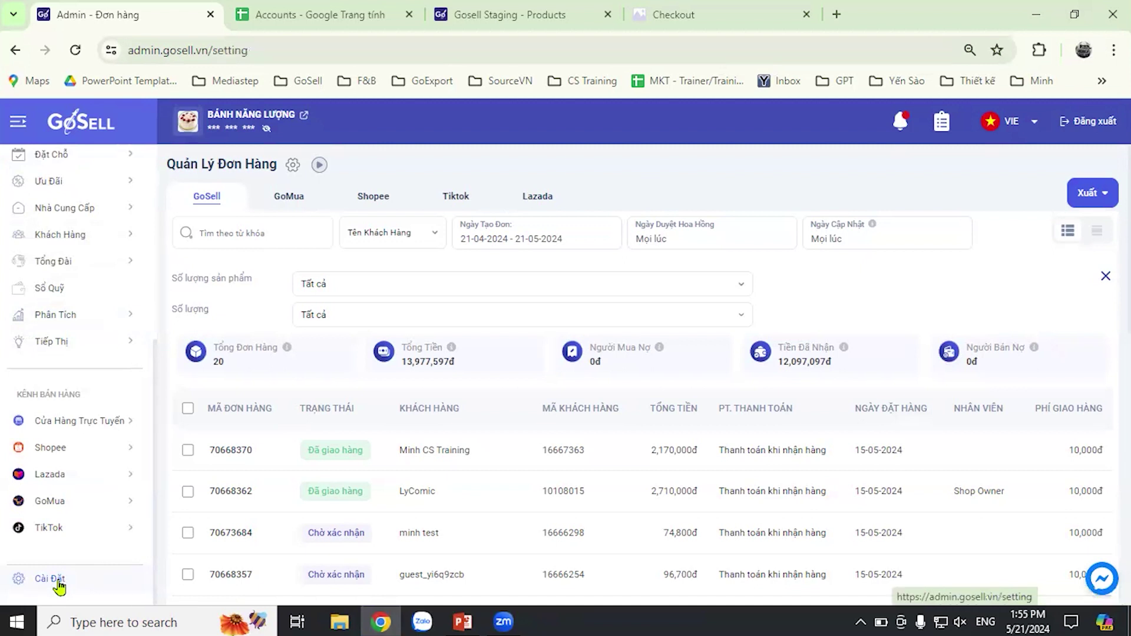
{"action": "left_click", "coordinate": [238, 299]}
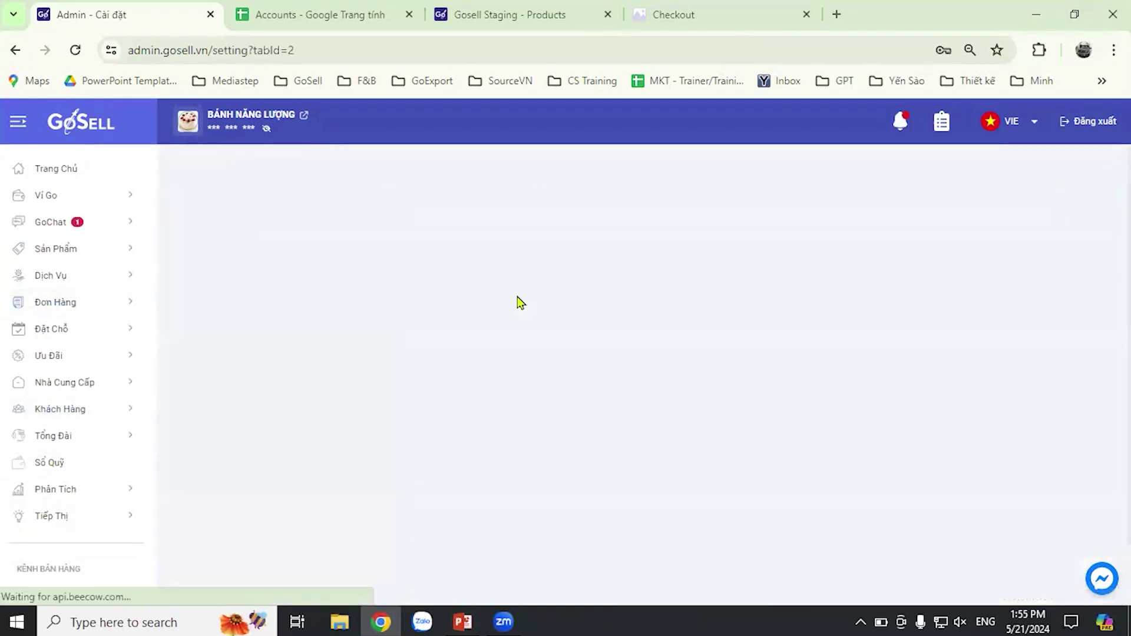
{"action": "scroll", "coordinate": [854, 399], "scroll_direction": "down", "scroll_amount": 9}
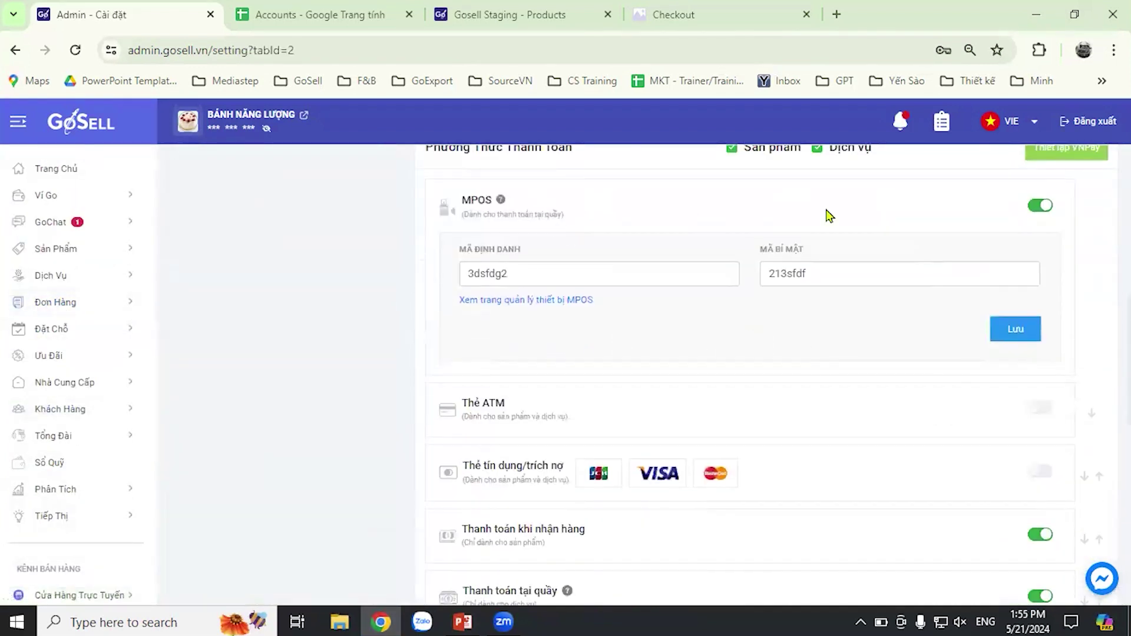
{"action": "scroll", "coordinate": [863, 348], "scroll_direction": "up", "scroll_amount": 3}
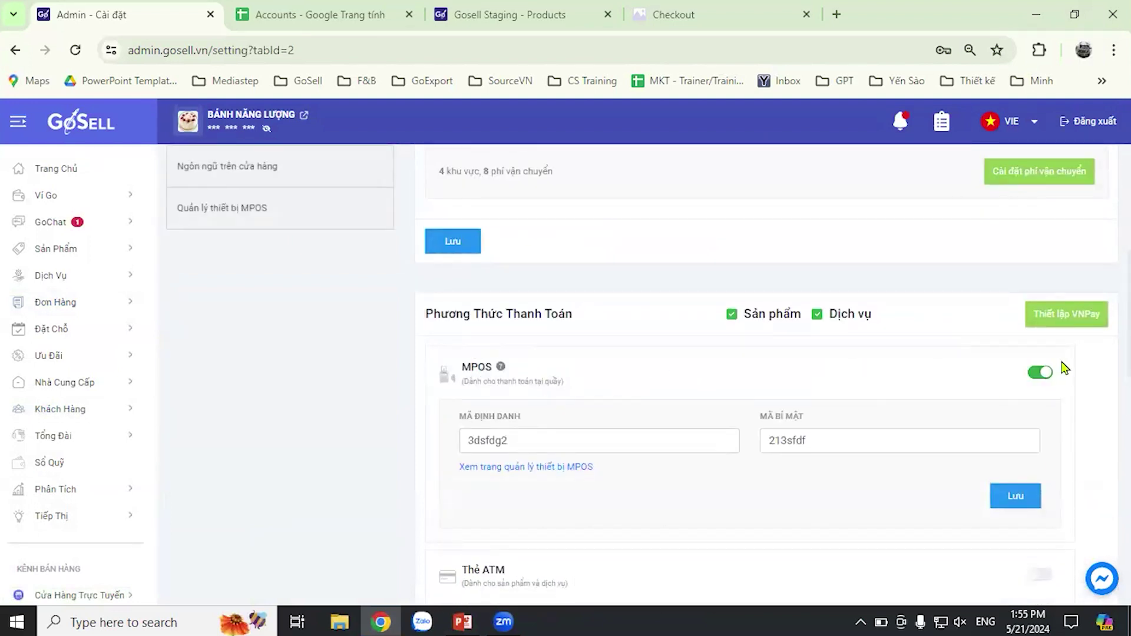
{"action": "scroll", "coordinate": [1066, 389], "scroll_direction": "down", "scroll_amount": 7}
{"action": "scroll", "coordinate": [1071, 406], "scroll_direction": "up", "scroll_amount": 6}
{"action": "scroll", "coordinate": [1073, 406], "scroll_direction": "up", "scroll_amount": 3}
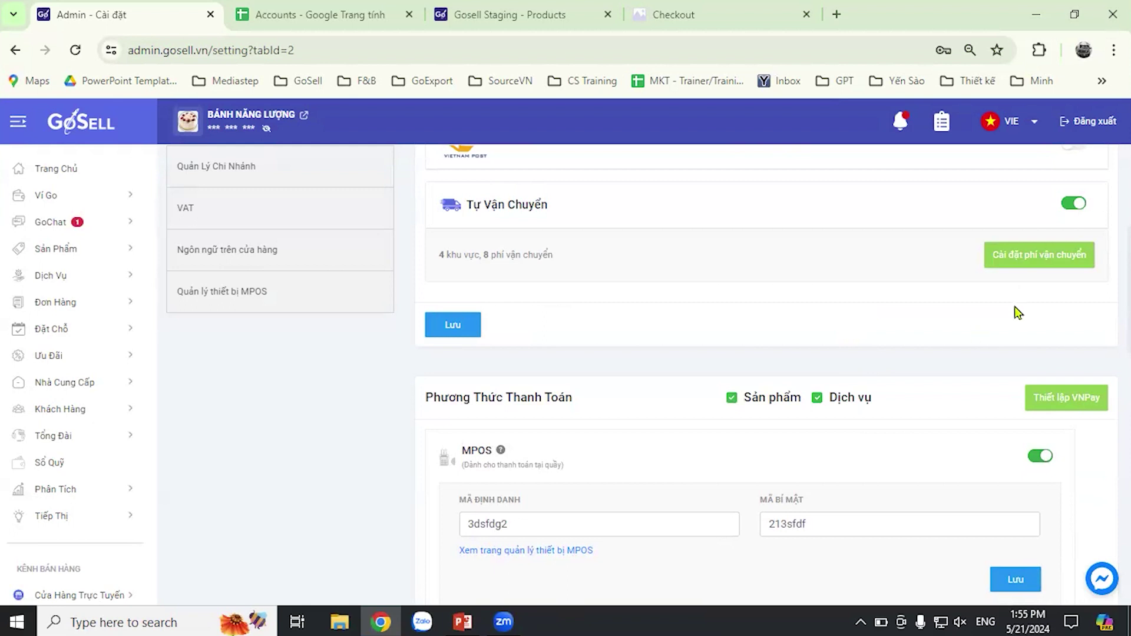
{"action": "scroll", "coordinate": [1071, 389], "scroll_direction": "down", "scroll_amount": 2}
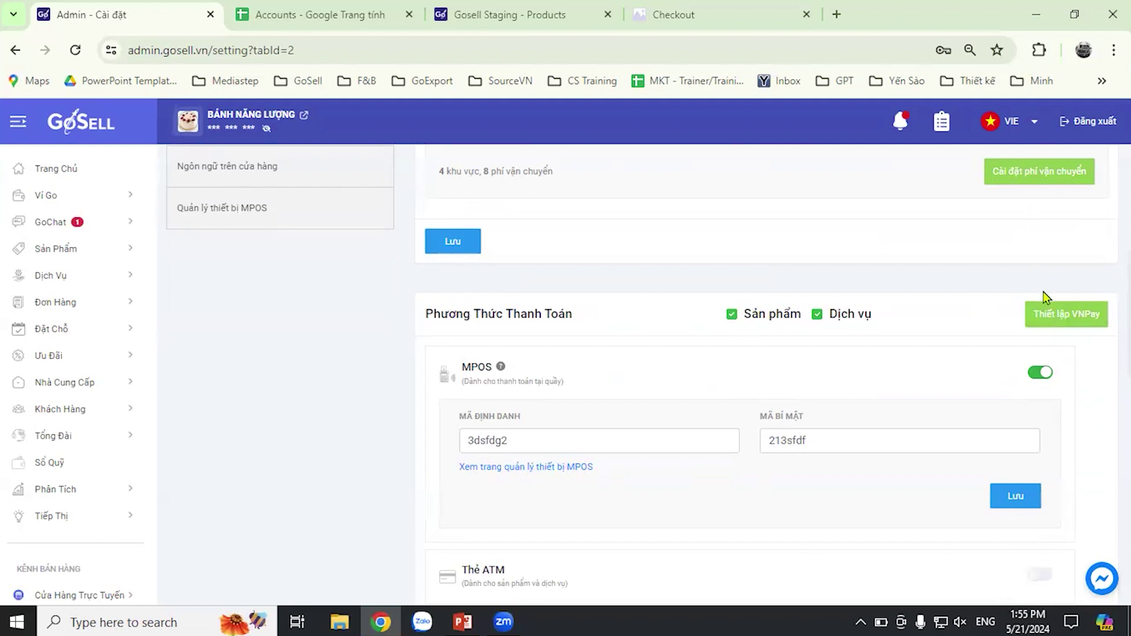
- View the fields required for the VNPay setup and close its dialog without entering anything
{"action": "left_click", "coordinate": [1076, 324]}
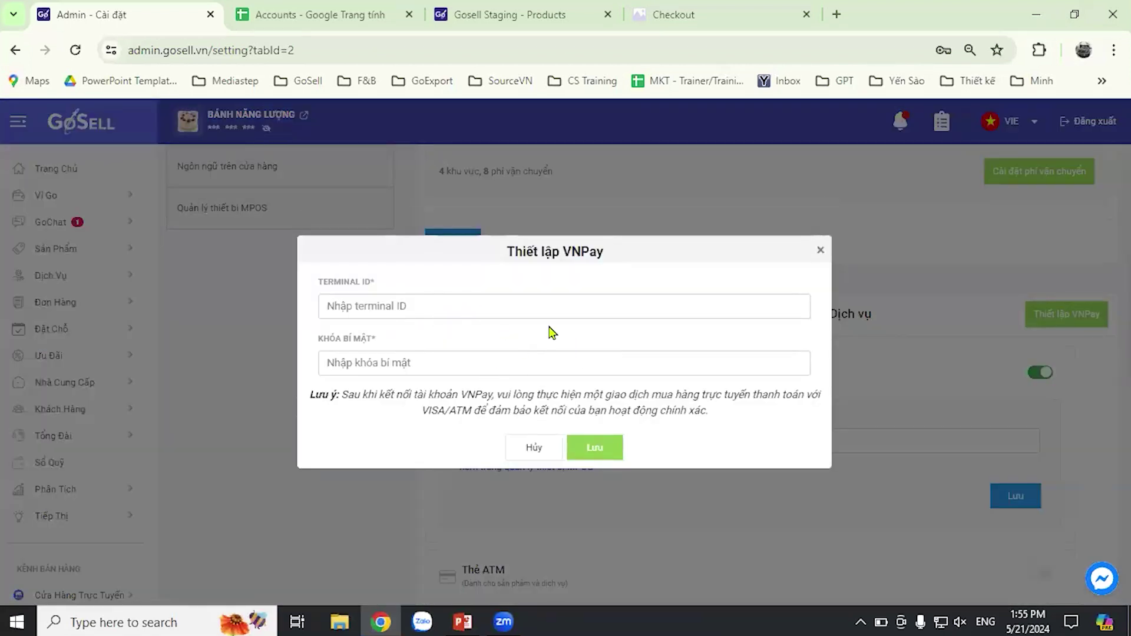
{"action": "left_click", "coordinate": [820, 250]}
{"action": "key", "text": "alt"}
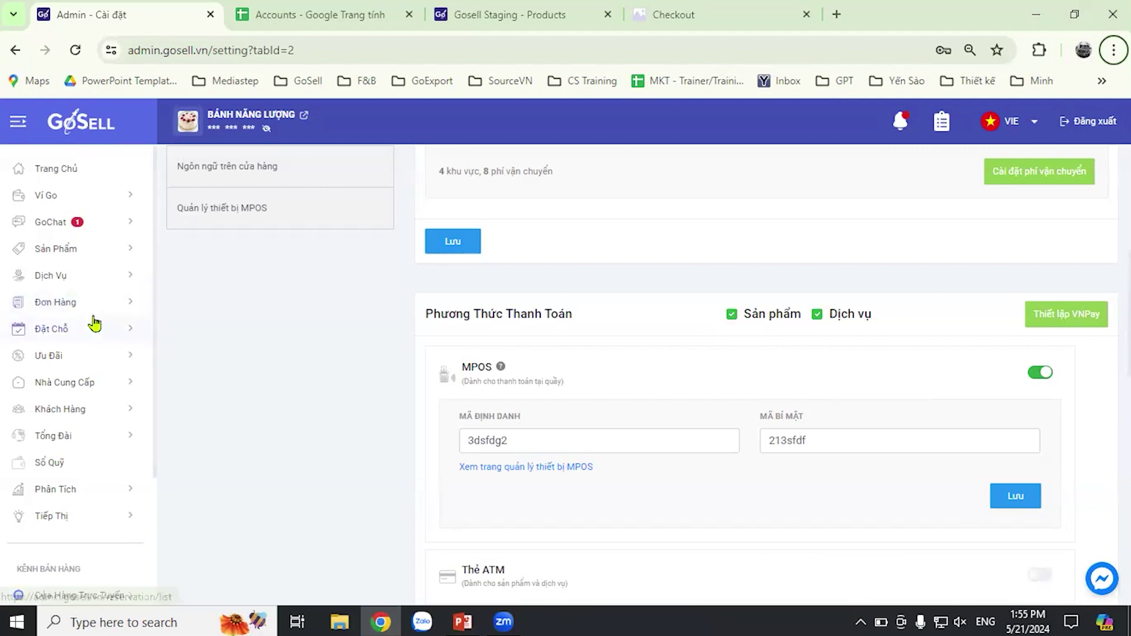
- Look over the order list, open the in-store POS, and add Bánh Dành Cho Người Gầy SN02 to the order
{"action": "left_click", "coordinate": [150, 307]}
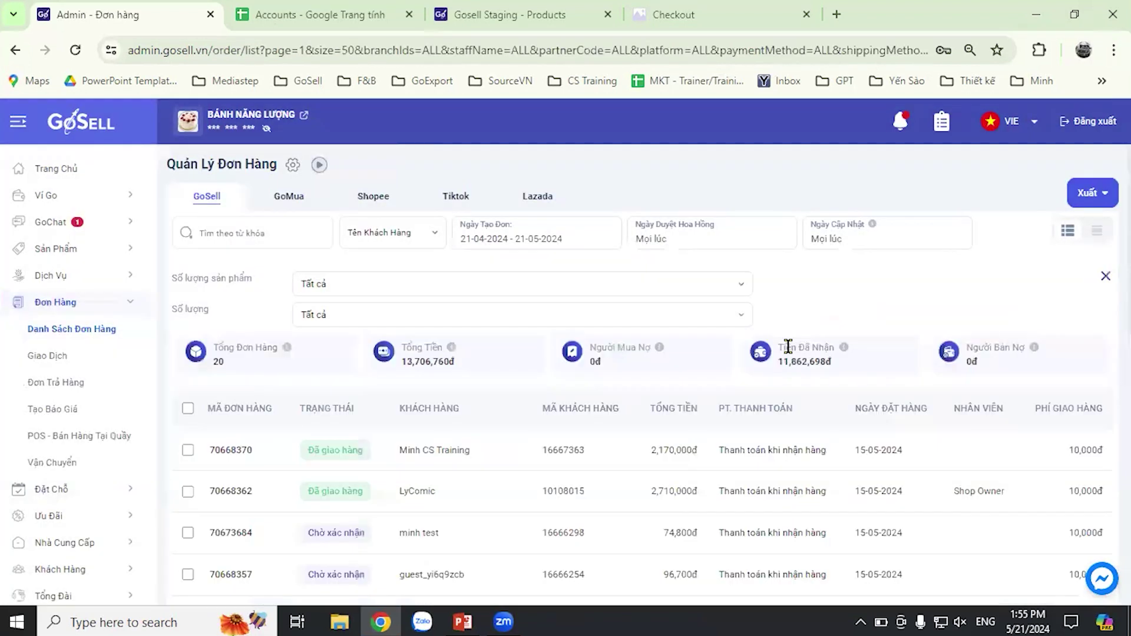
{"action": "scroll", "coordinate": [861, 386], "scroll_direction": "down", "scroll_amount": 5}
{"action": "scroll", "coordinate": [860, 386], "scroll_direction": "up", "scroll_amount": 5}
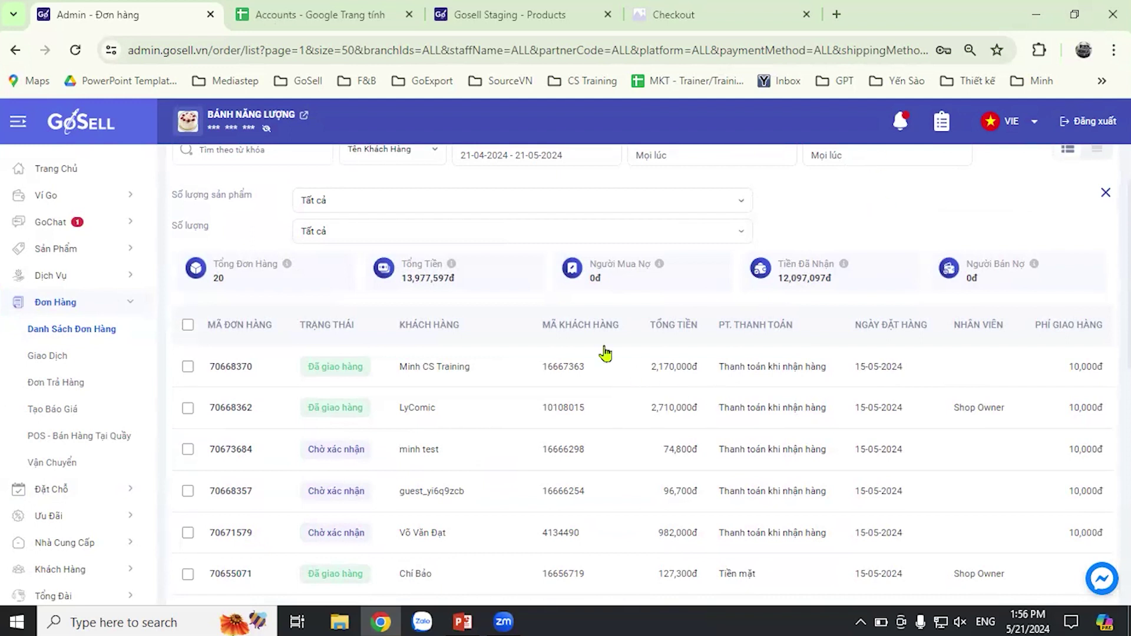
{"action": "left_click", "coordinate": [81, 446]}
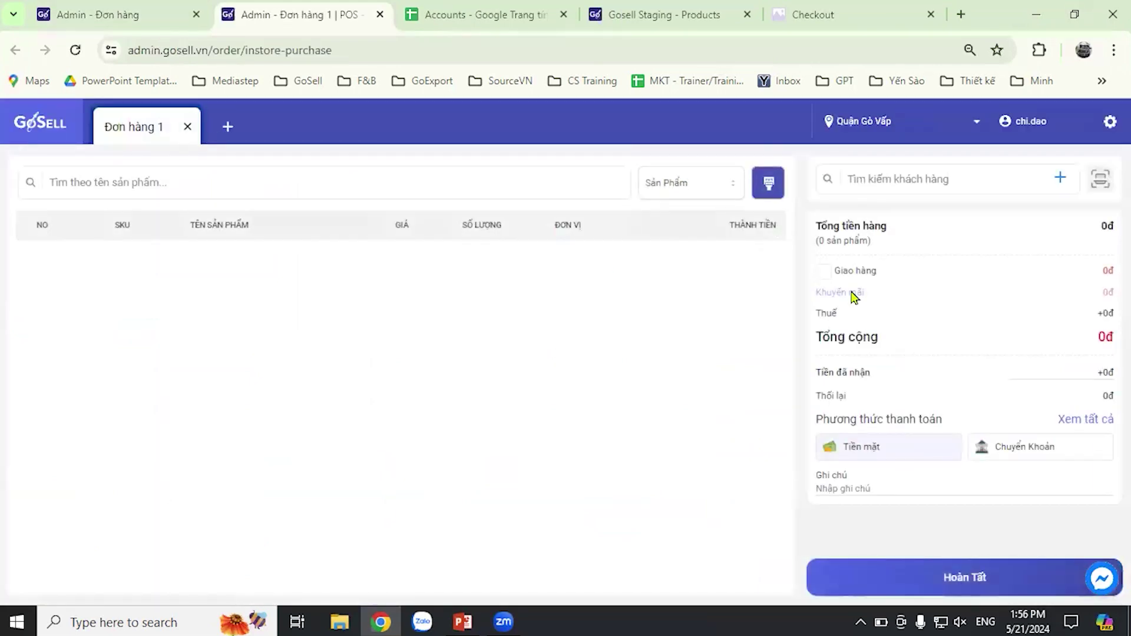
{"action": "left_click", "coordinate": [341, 187]}
{"action": "left_click", "coordinate": [144, 405]}
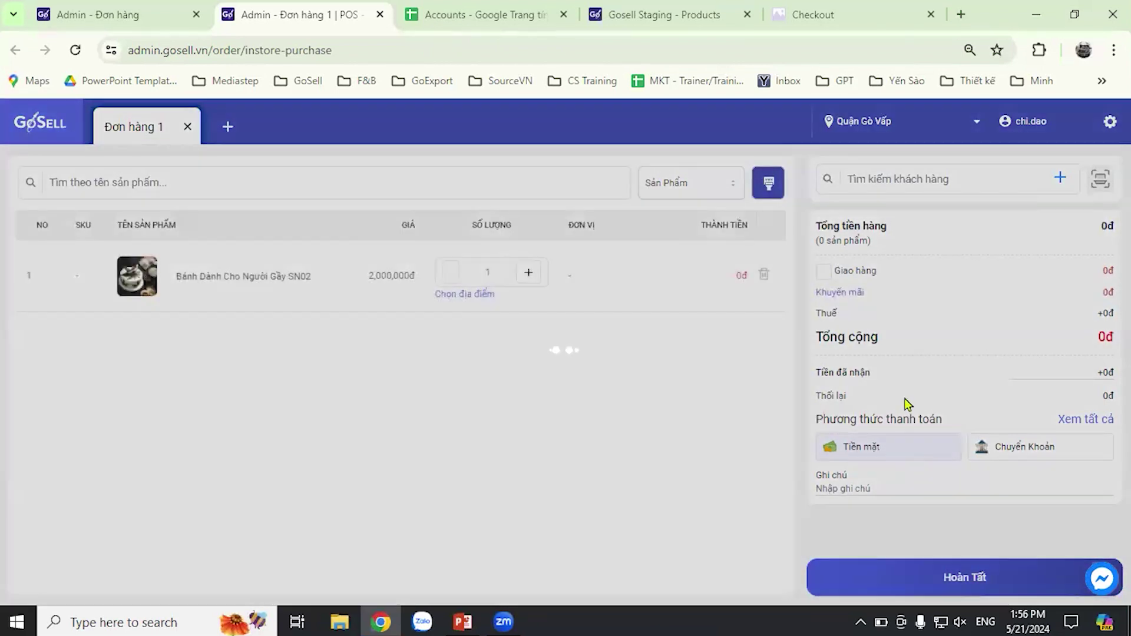
- Set the POS order's payment method to Chuyển Khoản and pick MPOS among all the preferred payment methods
{"action": "left_click", "coordinate": [1072, 453]}
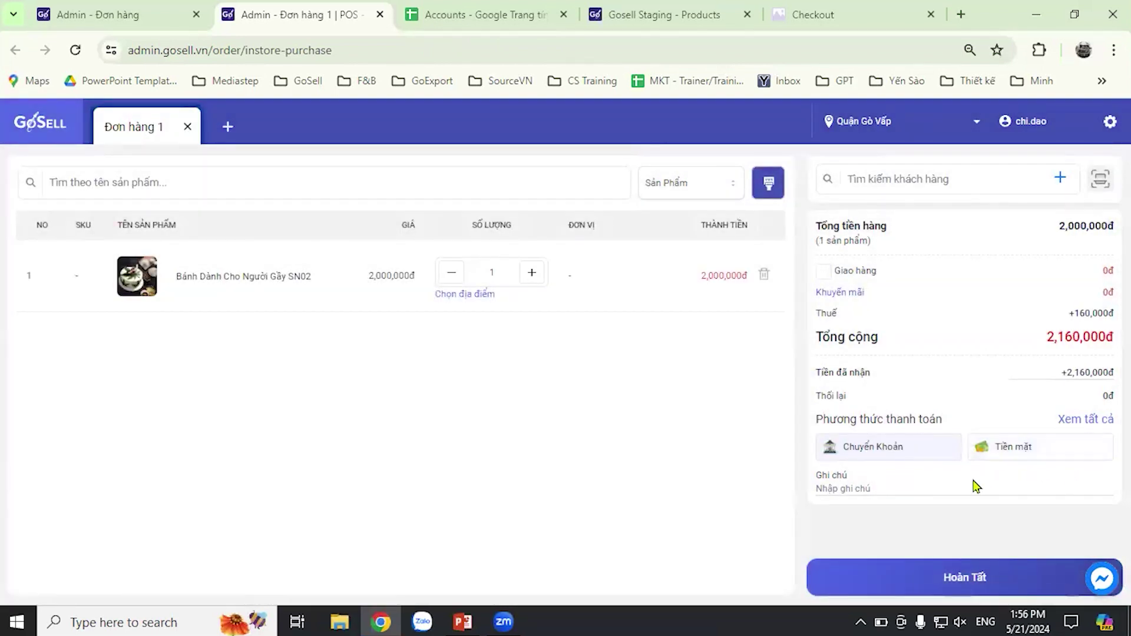
{"action": "left_click", "coordinate": [1083, 422]}
{"action": "left_click", "coordinate": [732, 353]}
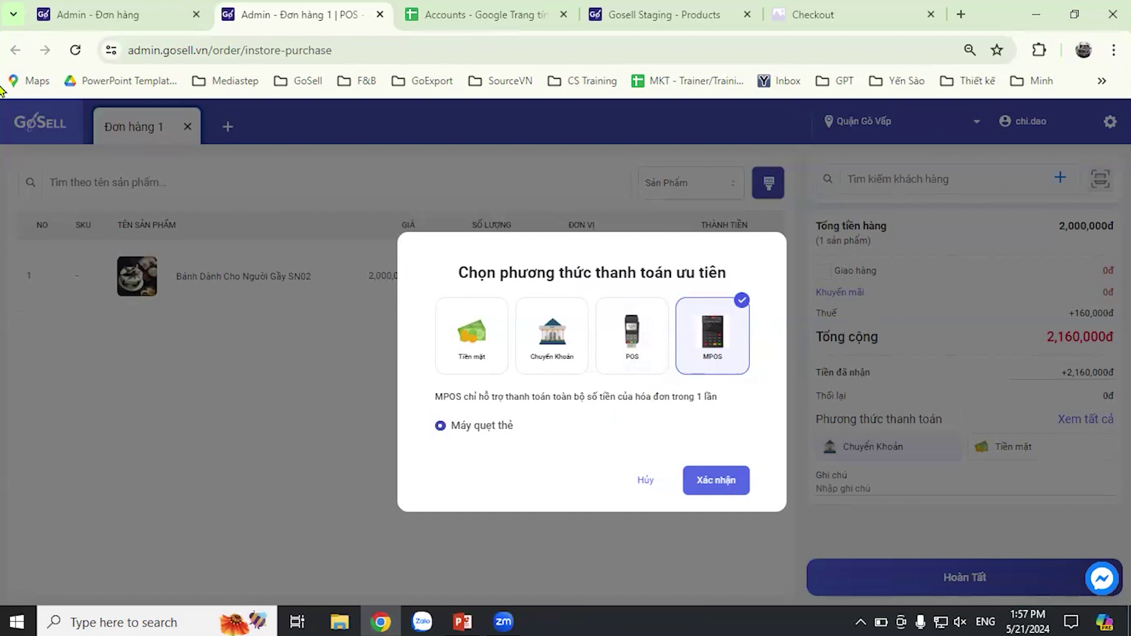
- Return to the order list tab, consult the presentation's agenda in PowerPoint, and switch back to the GoSell admin in Chrome
{"action": "left_click", "coordinate": [187, 24]}
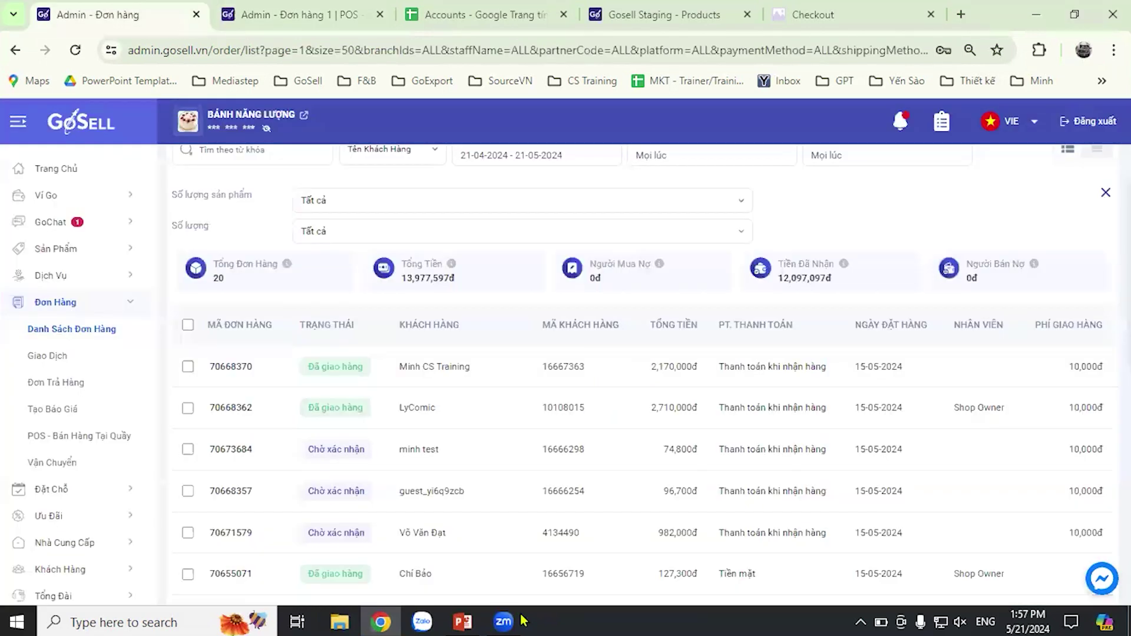
{"action": "mouse_move", "coordinate": [505, 620]}
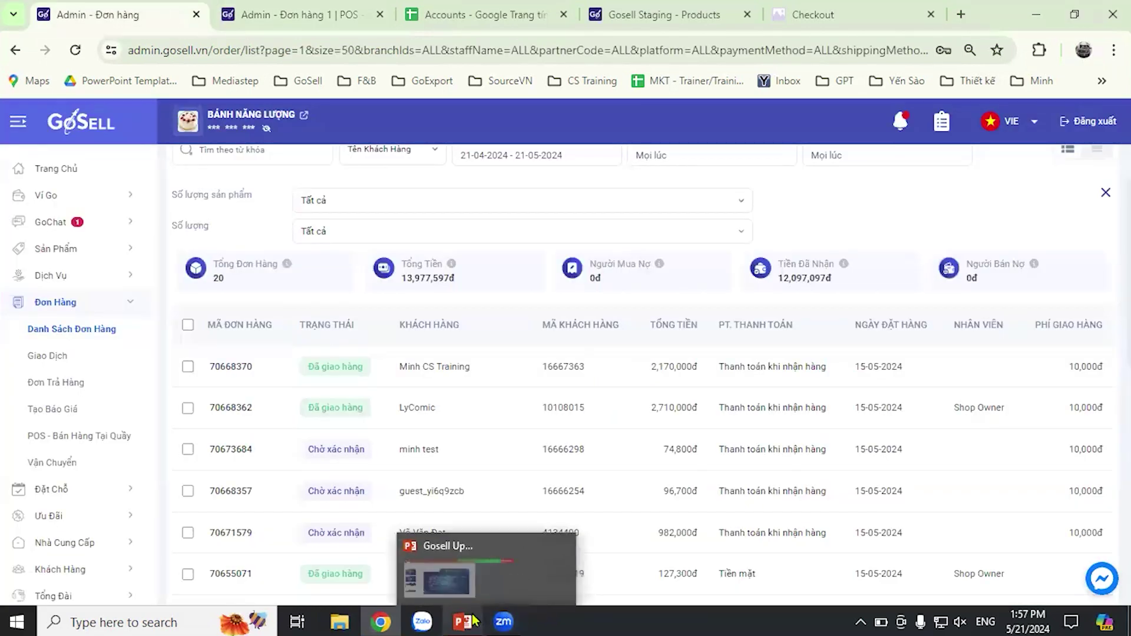
{"action": "left_click", "coordinate": [459, 542]}
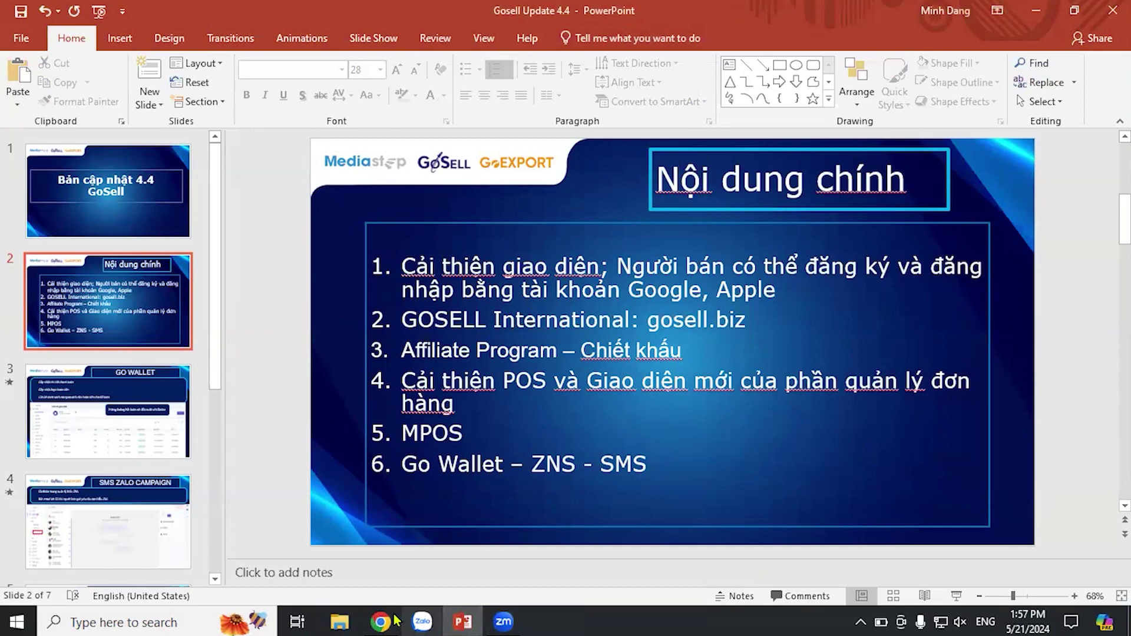
{"action": "mouse_move", "coordinate": [380, 621]}
{"action": "left_click", "coordinate": [366, 530]}
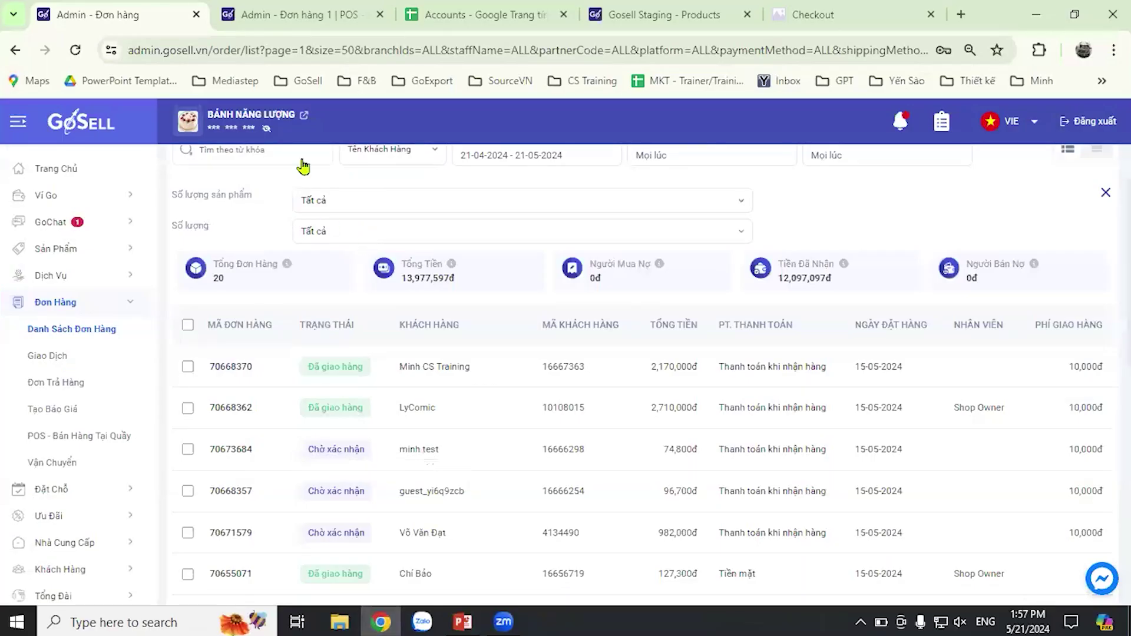
- Close the POS order tab and open the Ví Go transaction history in the admin
{"action": "left_click", "coordinate": [353, 18]}
{"action": "left_click", "coordinate": [380, 14]}
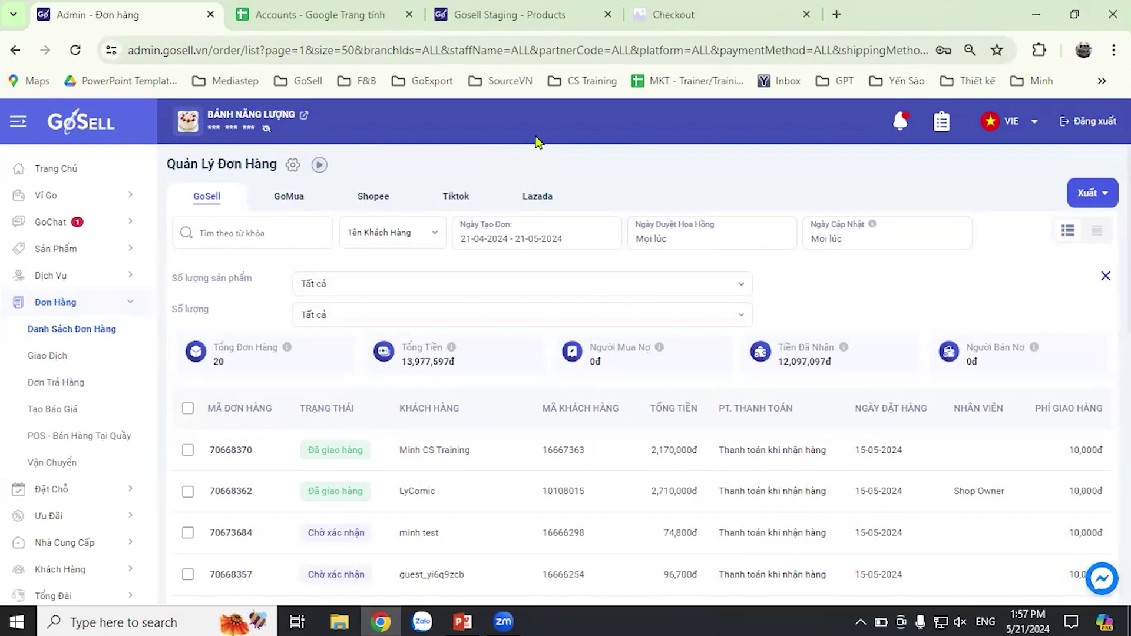
{"action": "left_click", "coordinate": [50, 204]}
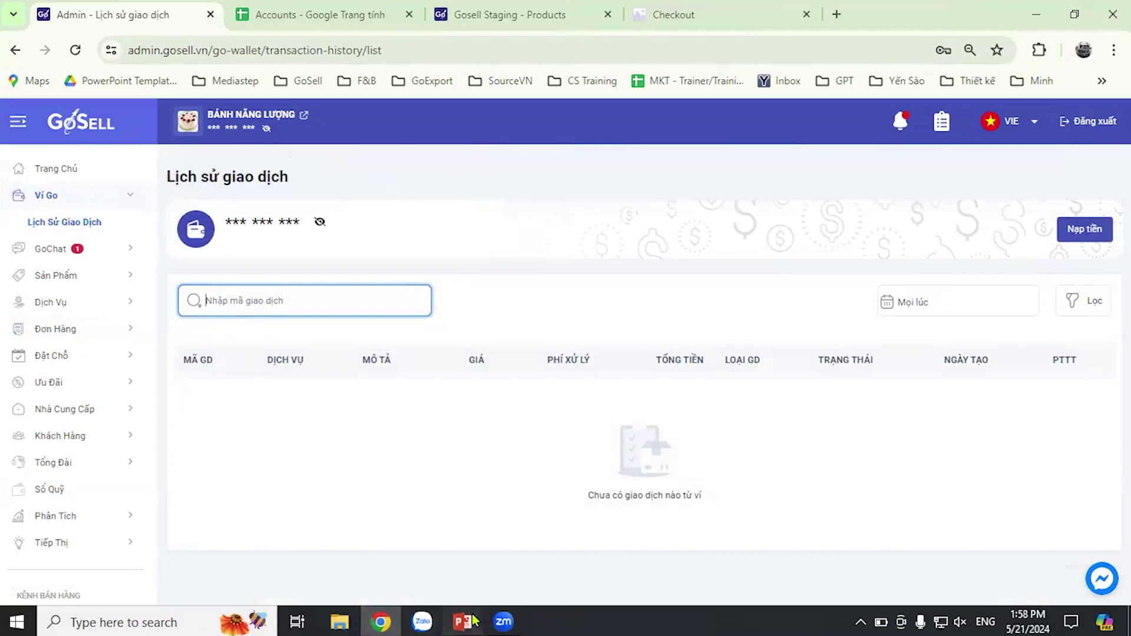
- Switch to PowerPoint, start the slide show from the GO WALLET slide, and advance to the SMS ZALO CAMPAIGN slide
{"action": "key", "text": "alt+Tab"}
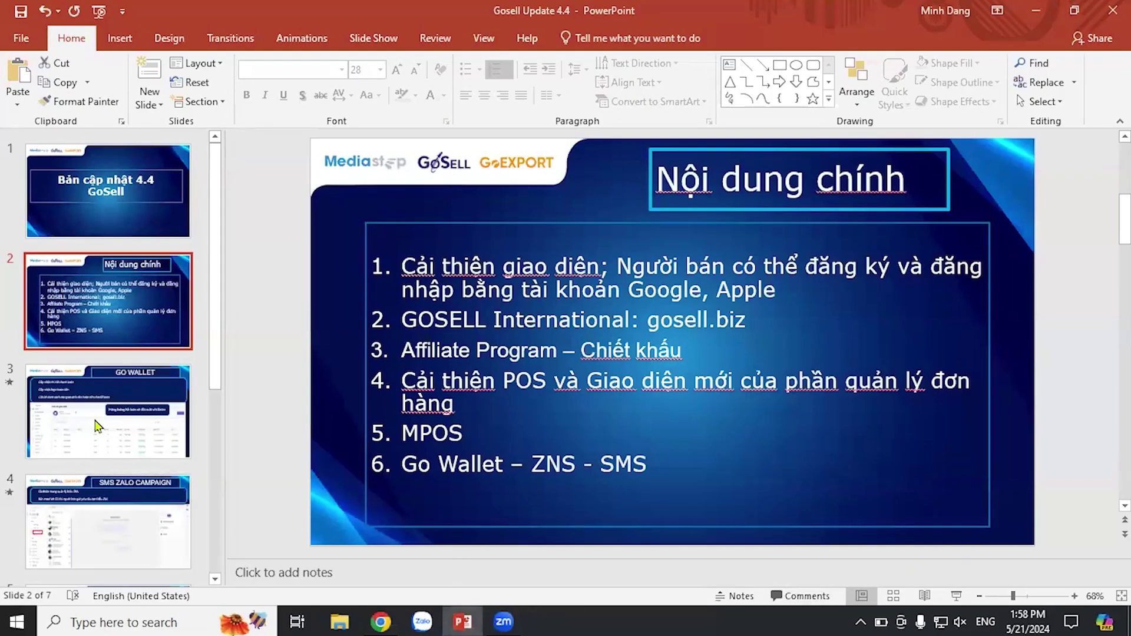
{"action": "left_click", "coordinate": [97, 425]}
{"action": "key", "text": "shift+F5"}
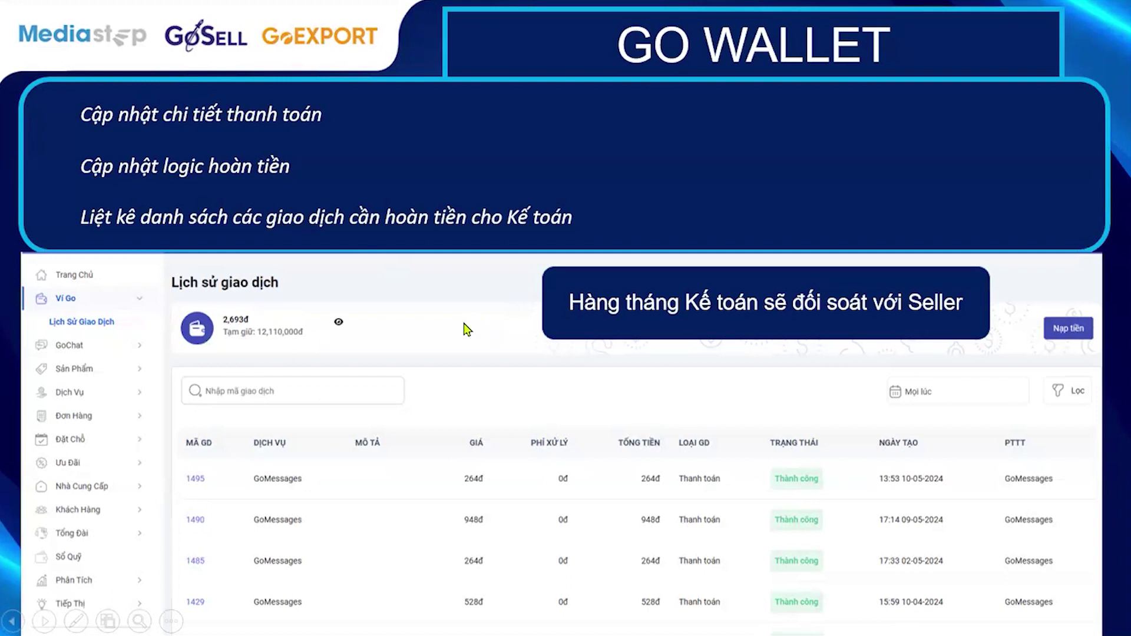
{"action": "left_click", "coordinate": [685, 399]}
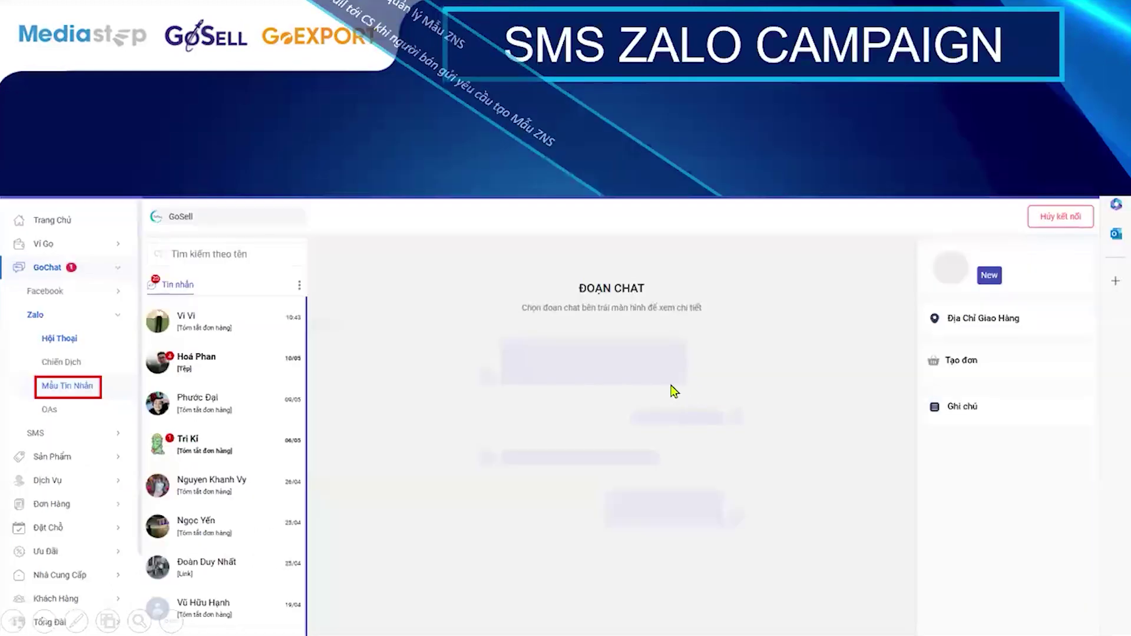